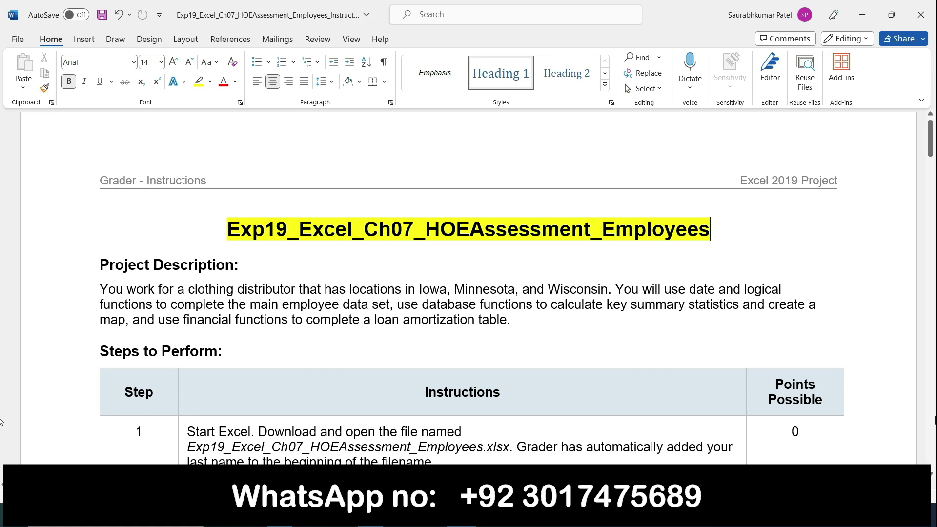
Step: Highlight the 'Project Description:' heading in yellow
scroll(933, 480, "down", 2)
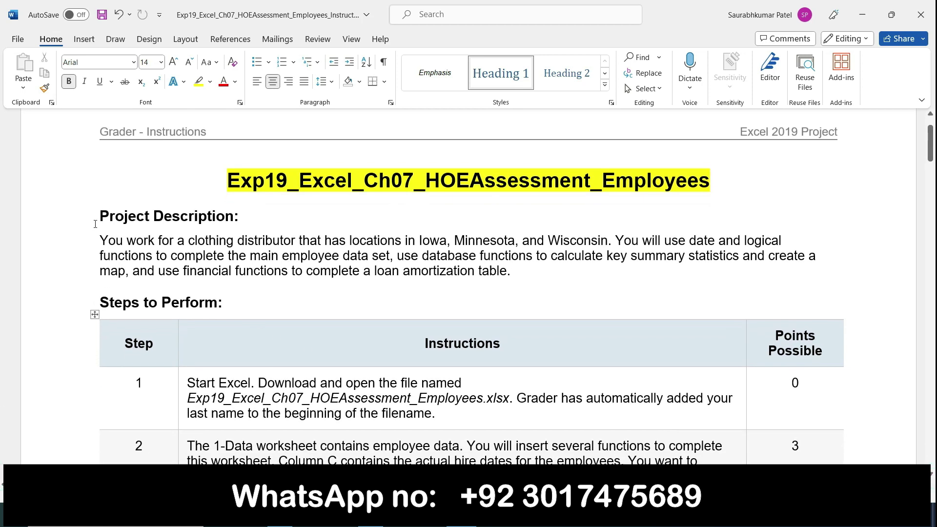
left_click_drag(99, 220, 242, 217)
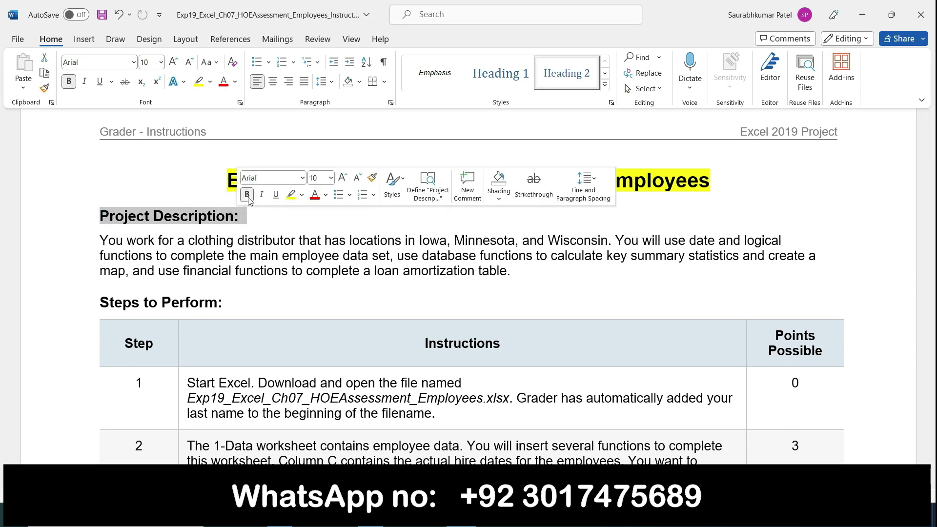
left_click(247, 195)
left_click(248, 195)
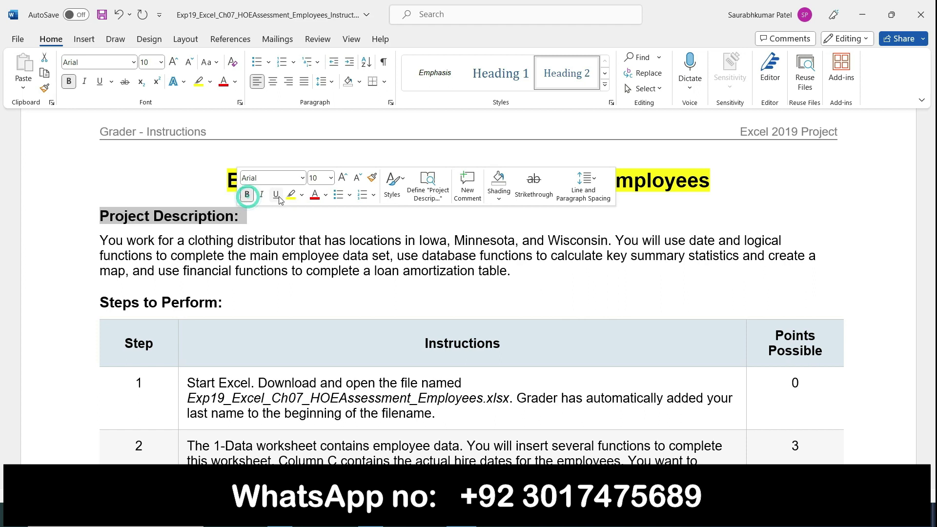
left_click(291, 196)
left_click(252, 217)
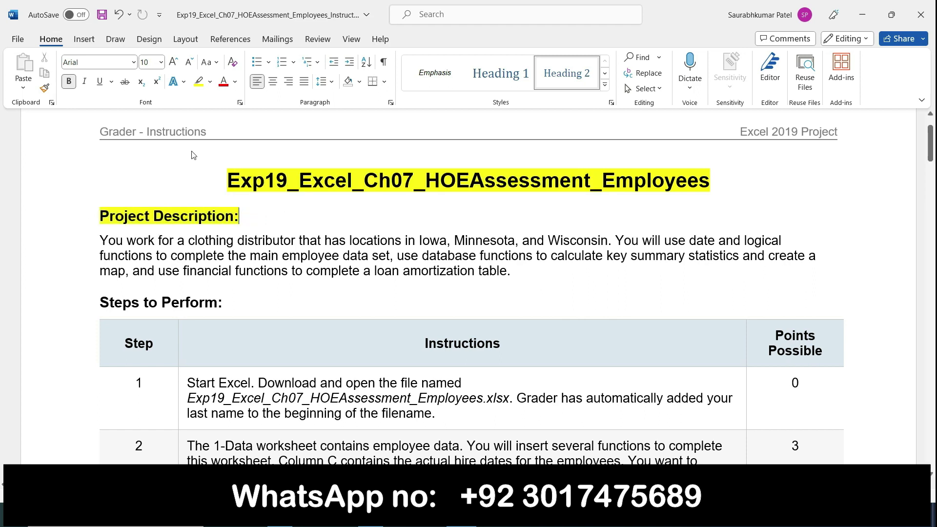
Step: Highlight 'clothing distributor', the locations phrase, 'date and logical functions', and 'employee data set' through 'loan amortization table' in the project description
left_click(199, 81)
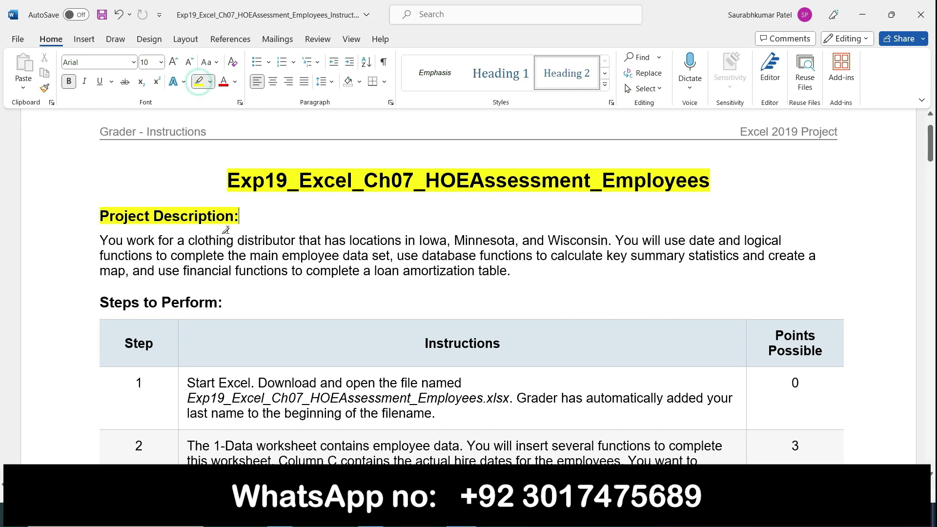
left_click_drag(188, 240, 603, 240)
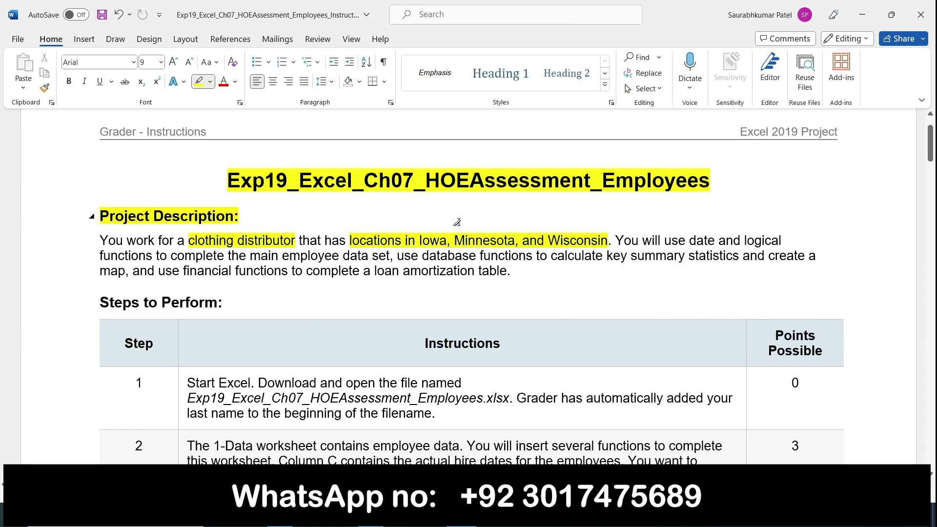
mouse_move(692, 242)
left_mouse_down()
mouse_move(716, 243)
mouse_move(229, 271)
mouse_move(152, 253)
left_mouse_up()
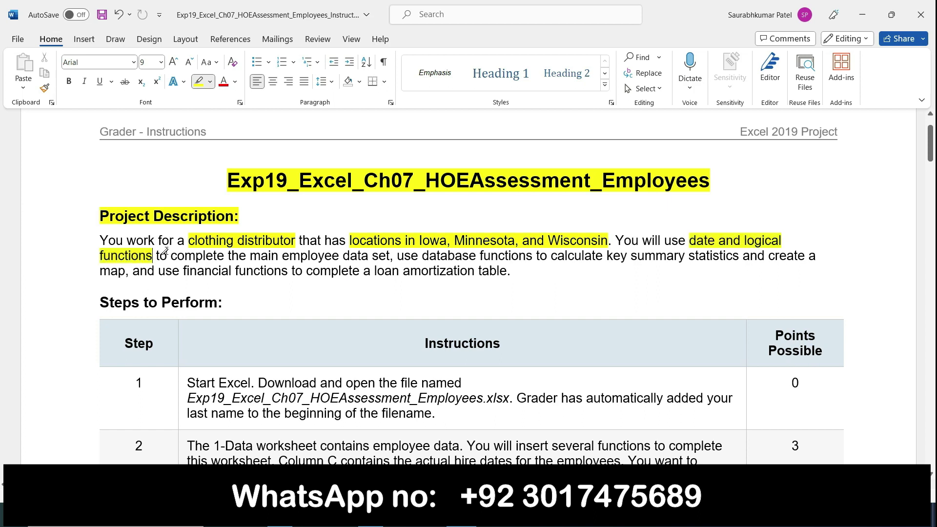
mouse_move(281, 254)
left_mouse_down()
mouse_move(726, 253)
mouse_move(738, 269)
left_mouse_up()
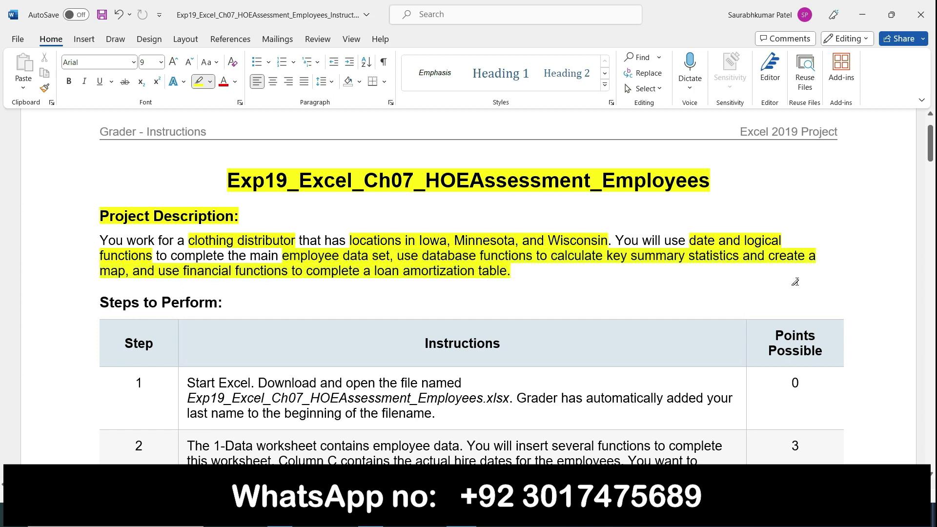
Step: Highlight the workbook file name in instruction 1, and open the matching Excel workbook from the assignment folder in File Explorer
scroll(932, 476, "down", 1)
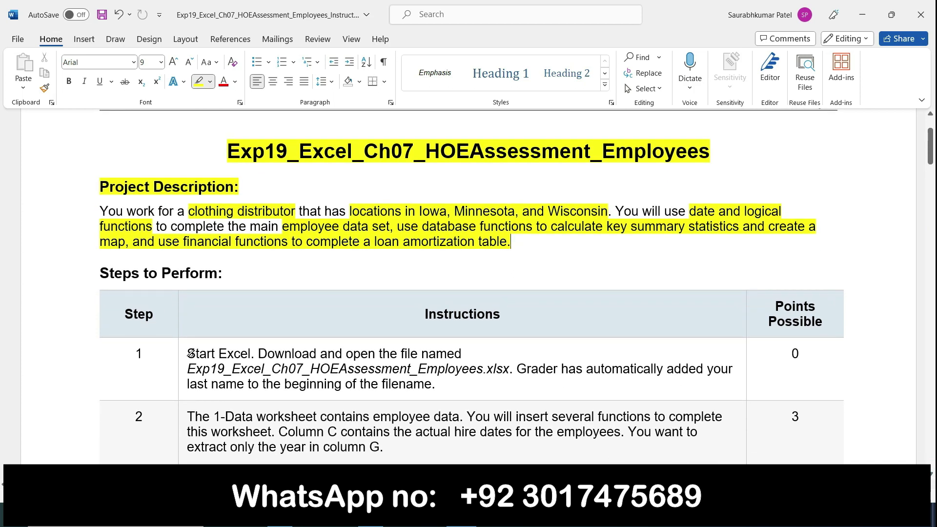
mouse_move(189, 367)
left_mouse_down()
mouse_move(506, 367)
mouse_move(493, 367)
left_mouse_up()
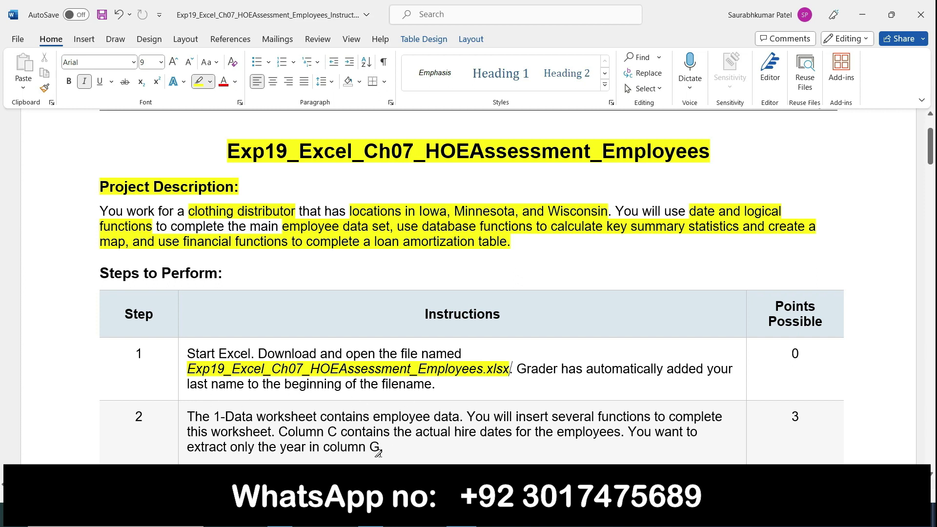
key("alt+Tab")
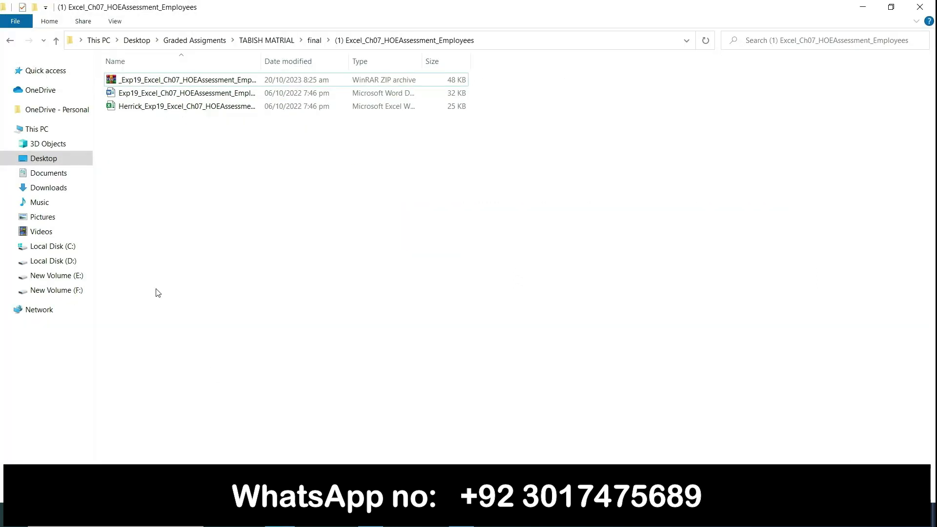
left_click(186, 110)
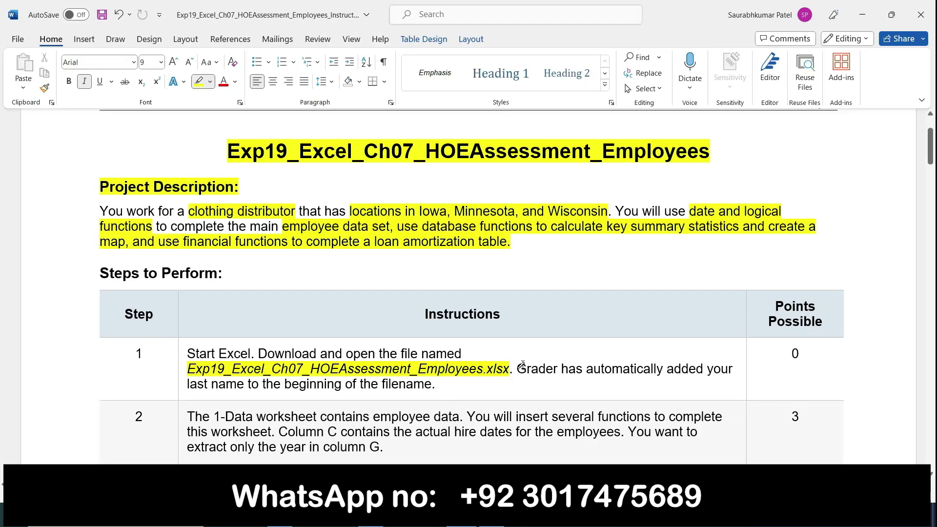
Step: In Word, highlight the step number and points of instruction 1 in yellow, leaving its instruction text without highlighting
double_click(182, 362)
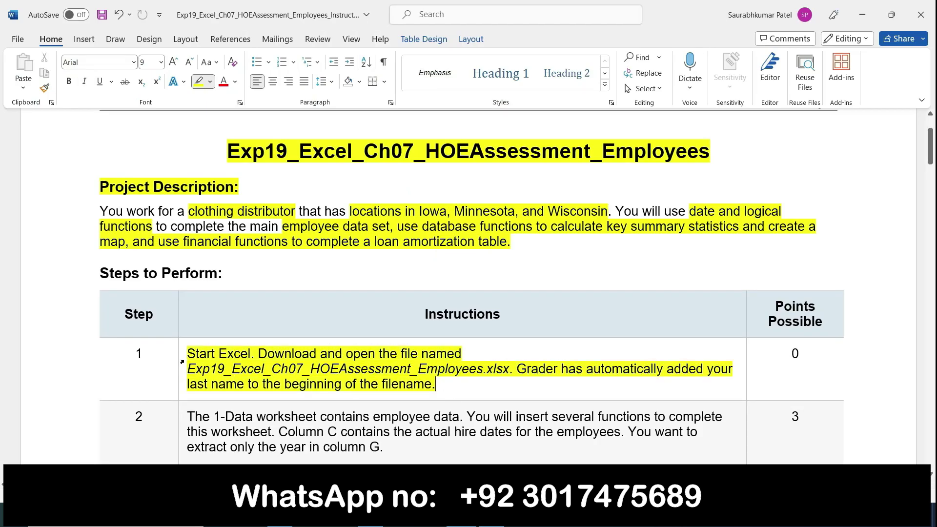
left_click(190, 358)
left_click(184, 361)
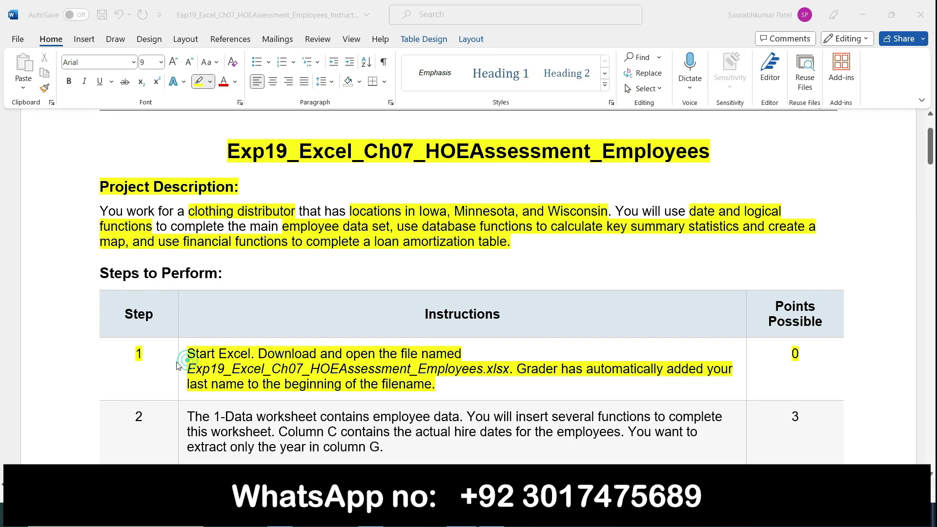
key("ctrl+z")
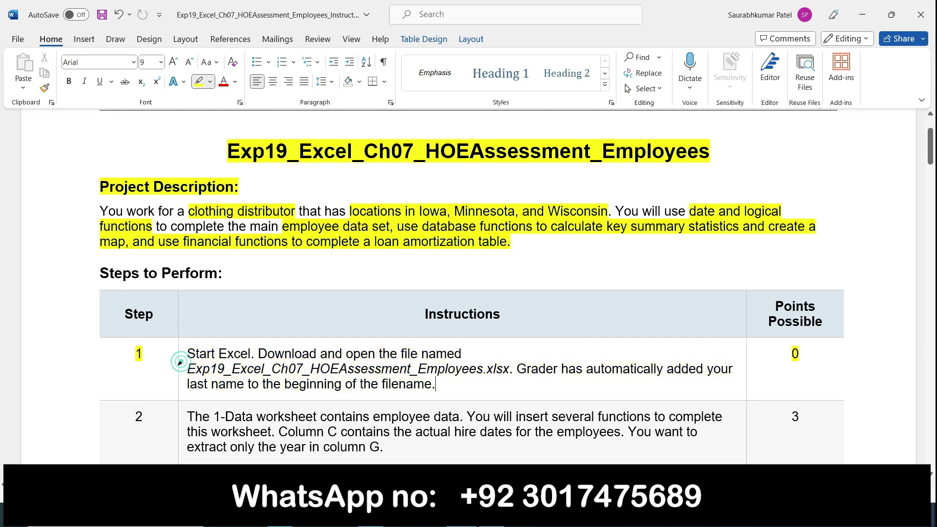
Step: Switch to the Excel workbook and increase the magnification of the worksheet with the Input Area and employee data
scroll(195, 371, "down", 3)
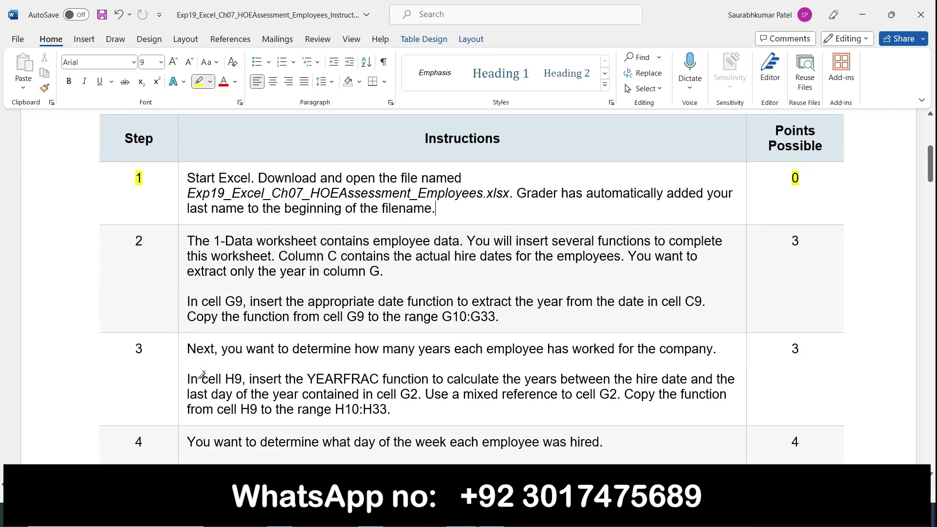
left_click_drag(931, 164, 933, 178)
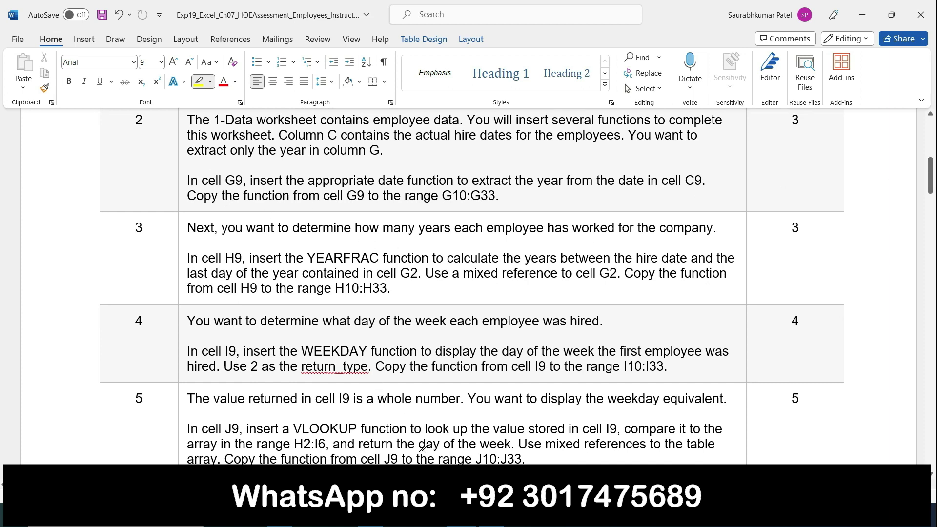
key("alt+Tab")
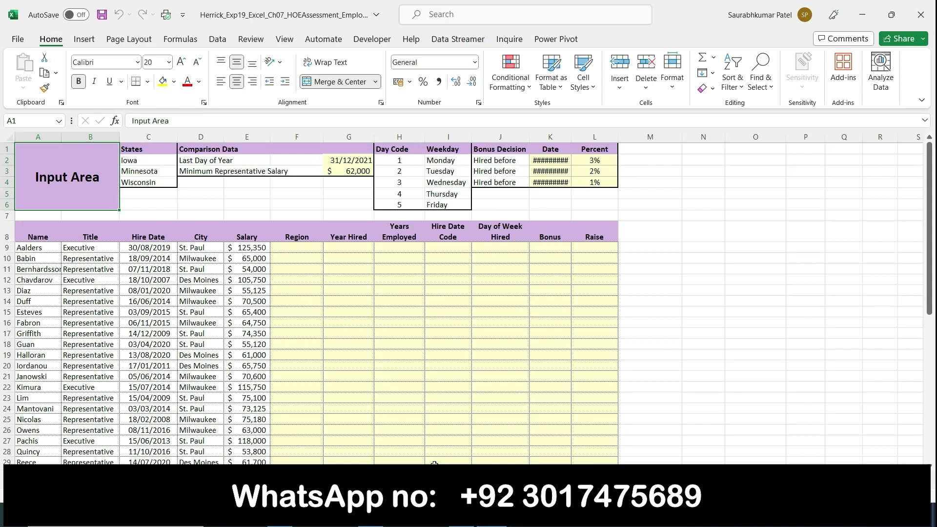
key("alt+Tab")
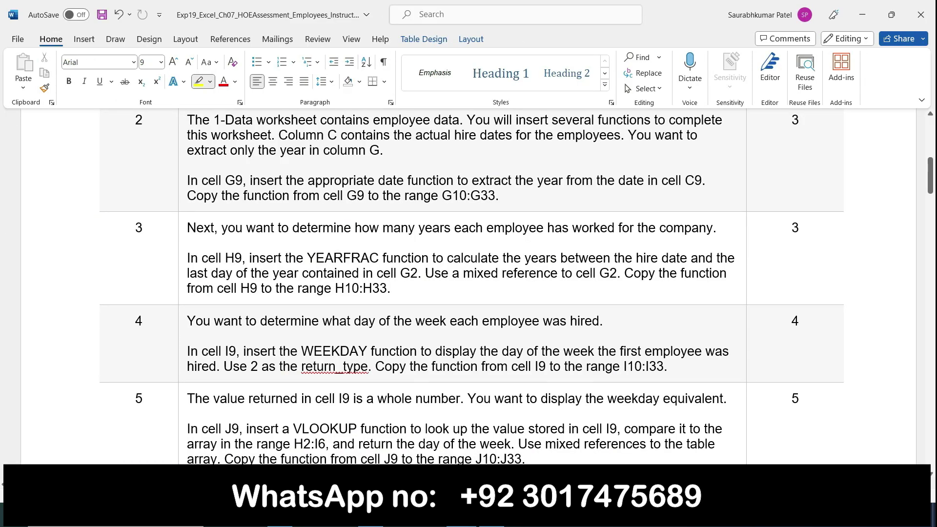
key("alt+Tab")
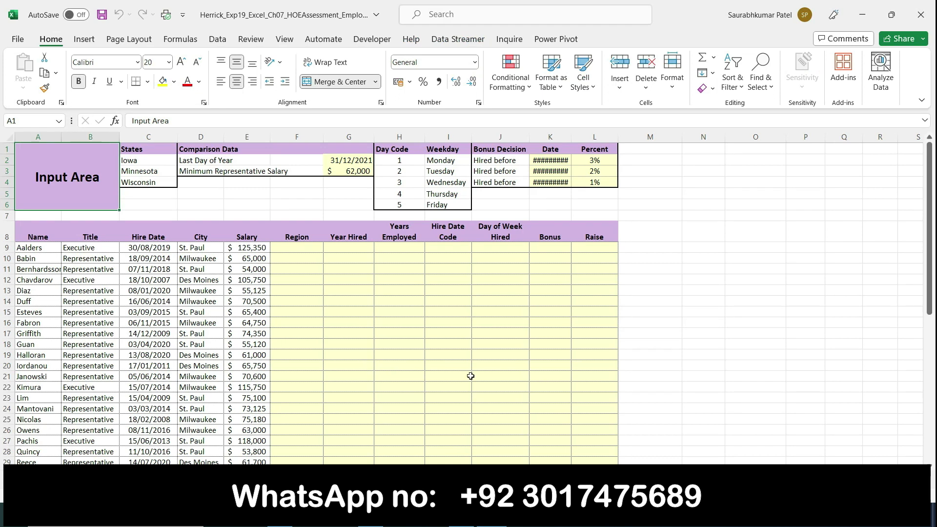
left_click(897, 496)
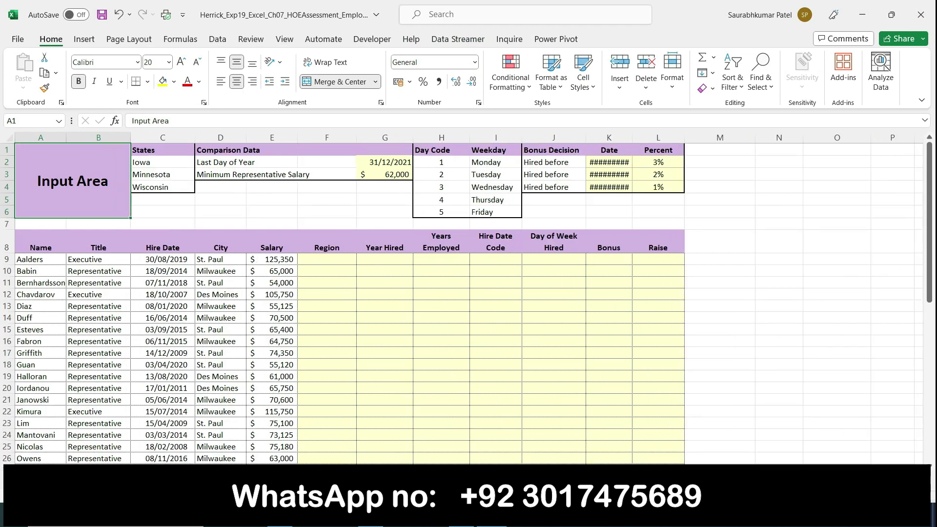
left_click(917, 496)
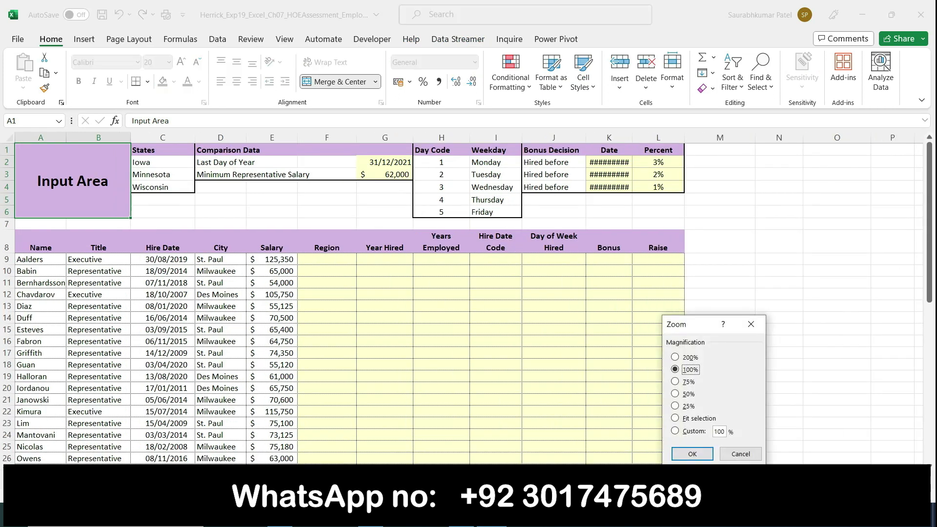
left_click(692, 453)
left_click(897, 496)
left_click(897, 496)
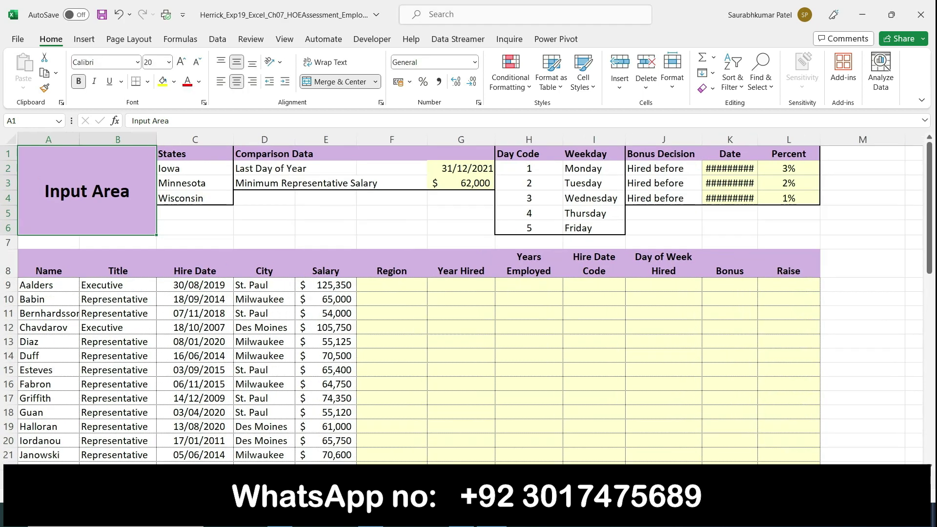
Step: Look over the employee data worksheet, and increase the magnification of the following worksheet with the location and salary summaries
scroll(819, 423, "down", 3)
scroll(819, 424, "up", 3)
key("ctrl+Page_Down")
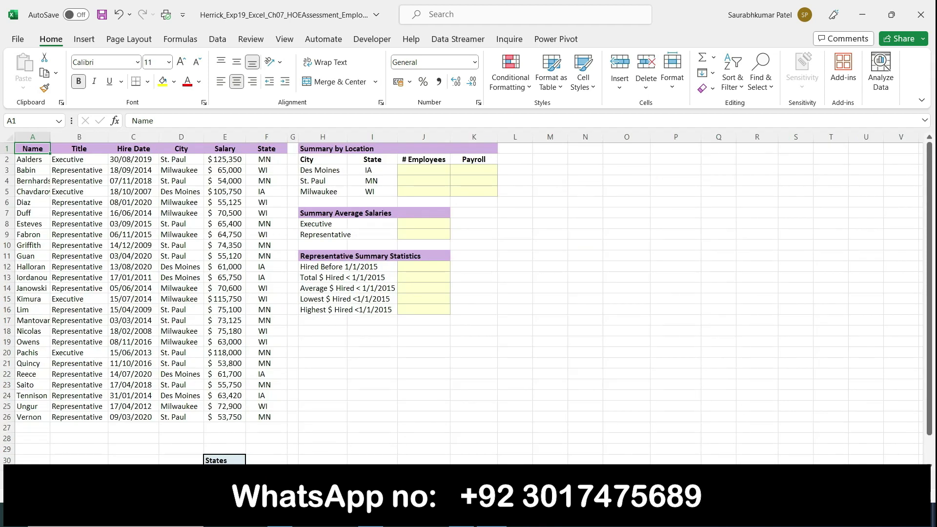
left_click(897, 496)
left_click(897, 496)
left_click(897, 496)
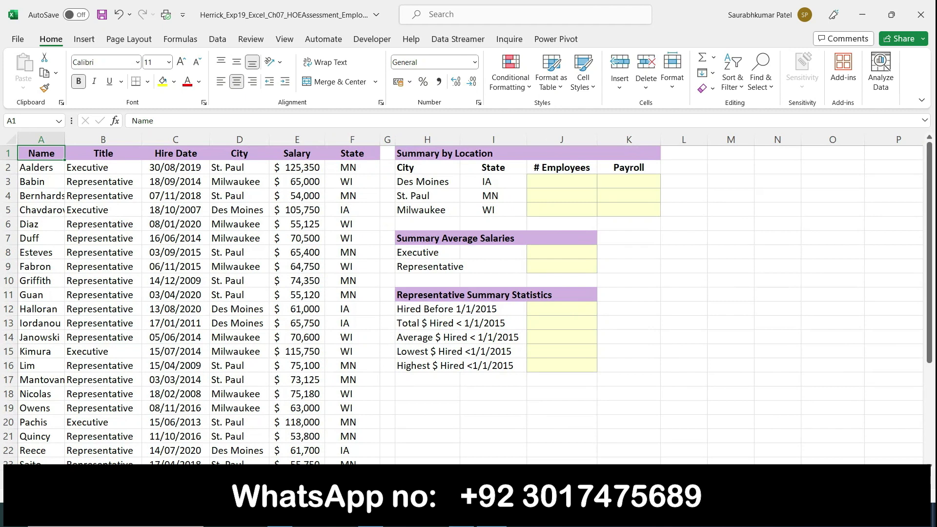
Step: Go to the loan amortization worksheet and increase its magnification
key("ctrl+Page_Down")
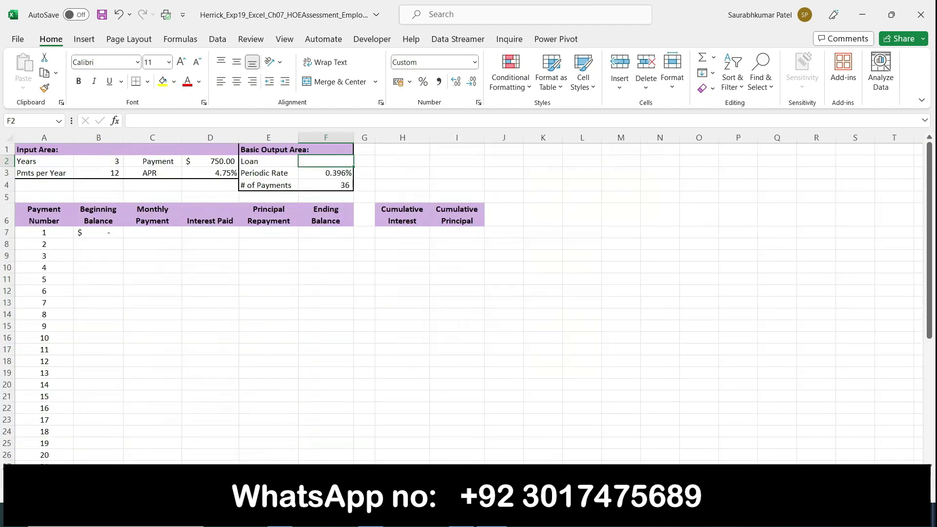
left_click(897, 496)
left_click(898, 496)
left_click(897, 496)
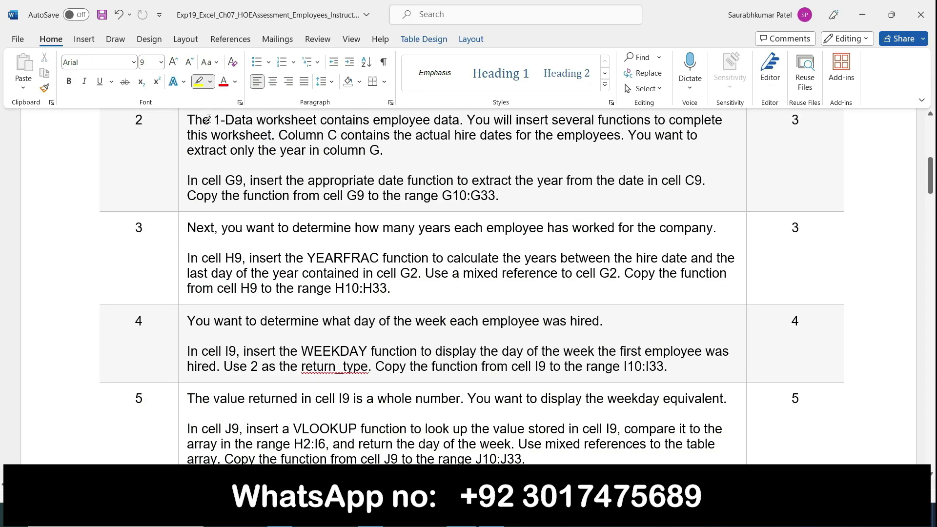
Step: In Word, highlight '-Data worksheet', 'employee data', 'actual hire dates' and 'extract only the year in column G' in instruction 2
left_click_drag(219, 120, 299, 113)
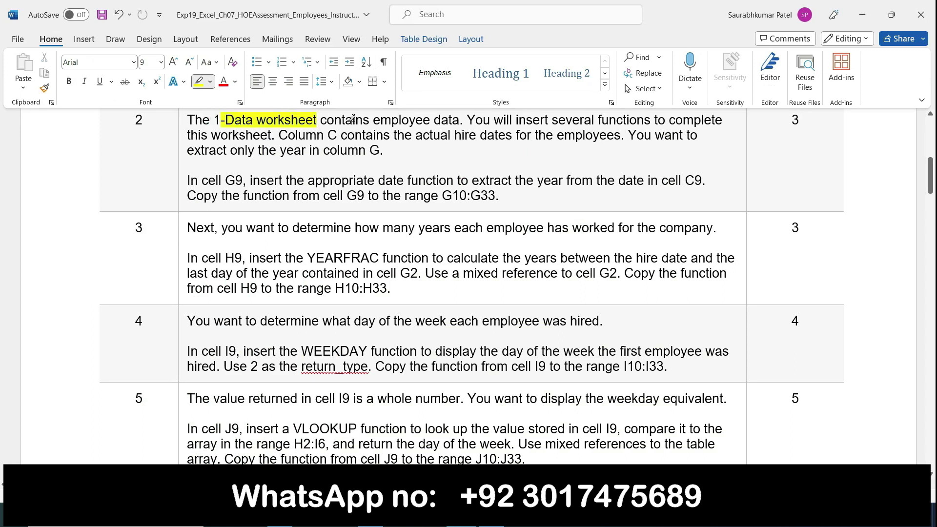
left_click_drag(373, 121, 459, 123)
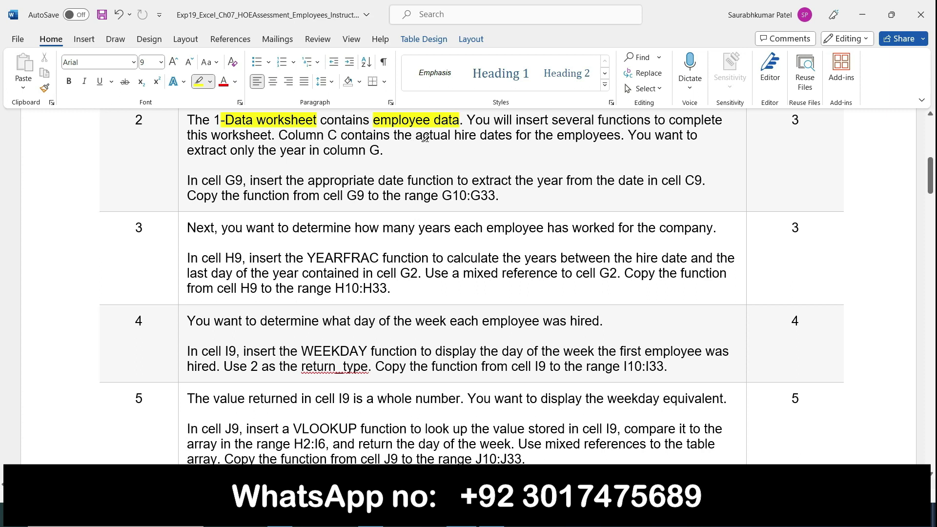
left_click_drag(415, 137, 505, 136)
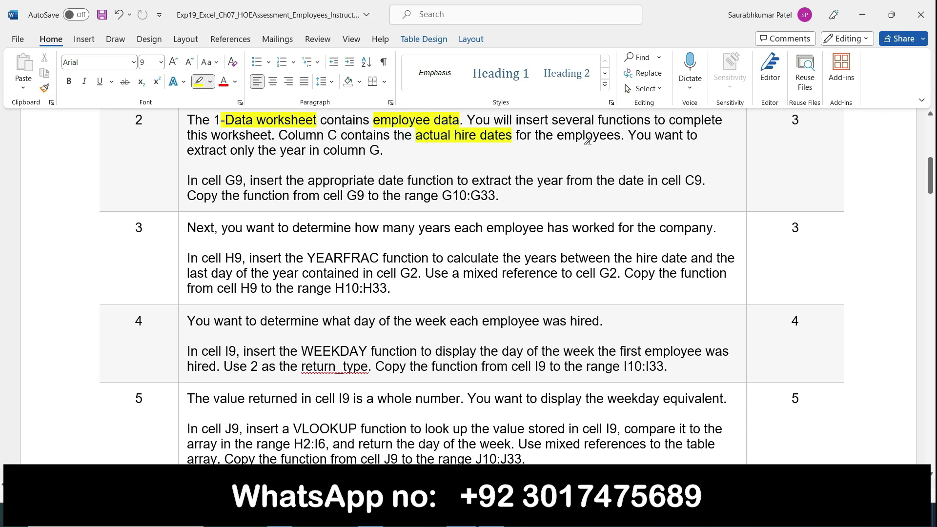
left_click_drag(190, 151, 346, 153)
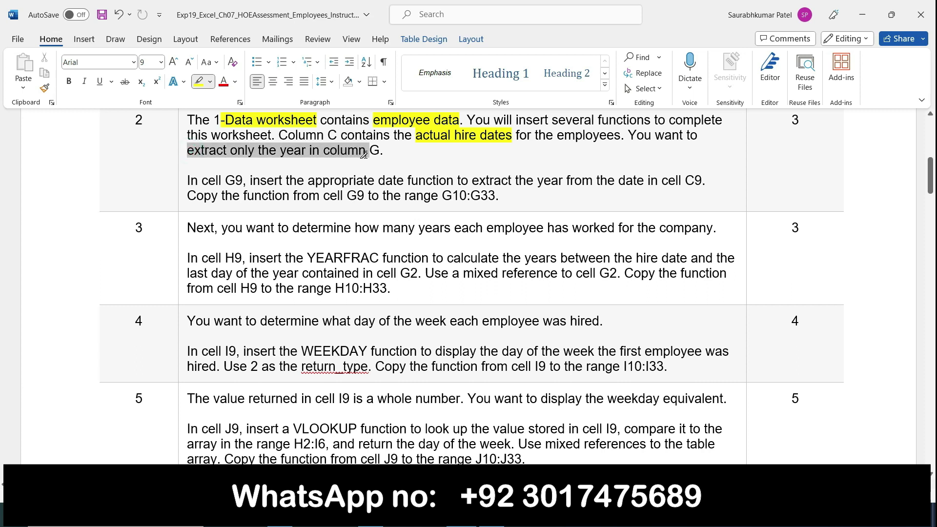
left_click_drag(374, 150, 383, 152)
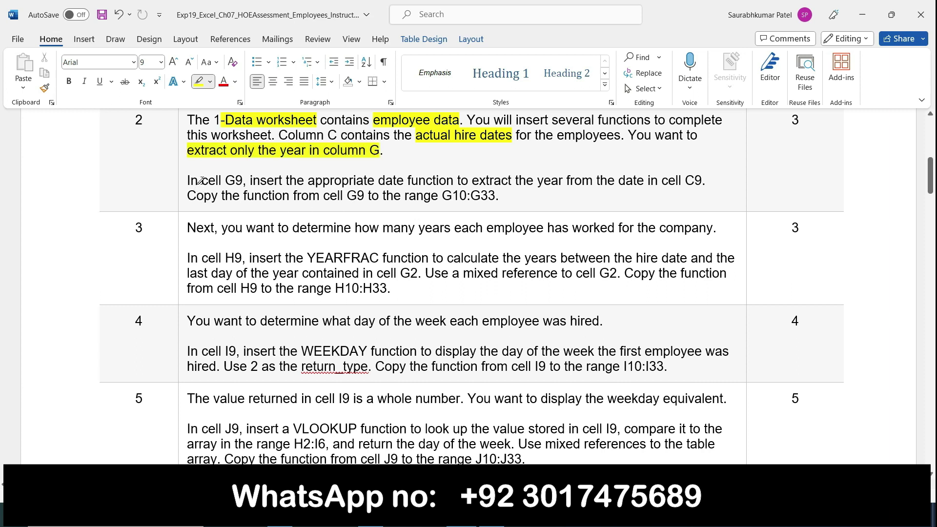
Step: Highlight 'In cell G9,' and 'date function to extract the year from the date in cell C9' in instruction 2
left_click_drag(193, 186, 251, 177)
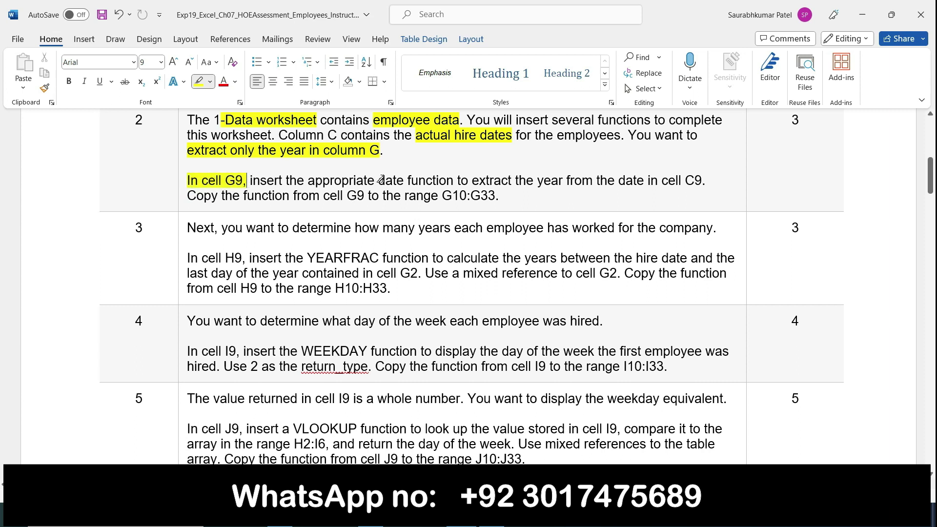
left_click_drag(386, 179, 462, 181)
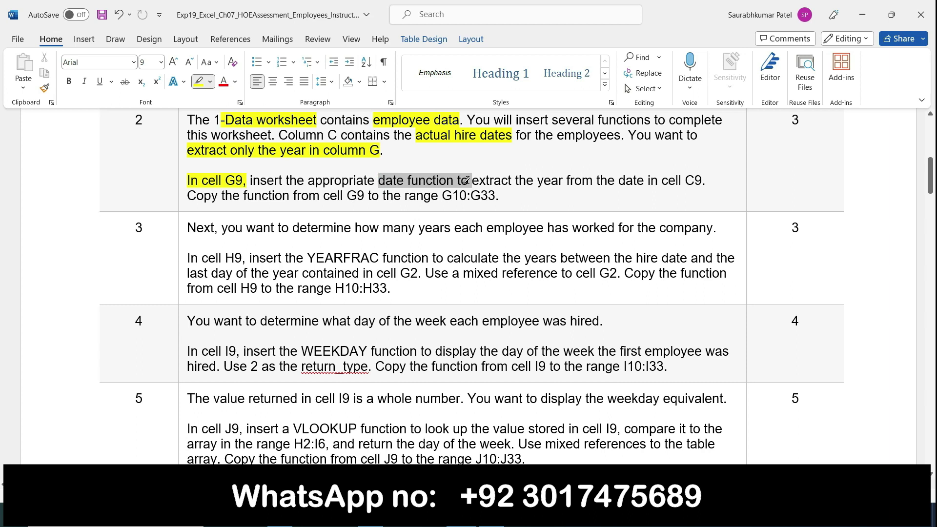
mouse_move(481, 181)
left_mouse_down()
mouse_move(642, 188)
mouse_move(696, 179)
left_mouse_up()
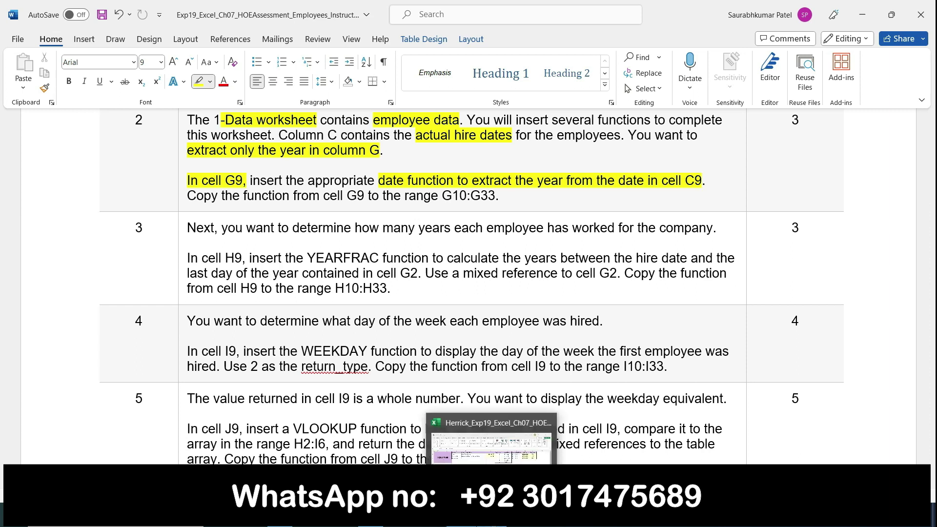
Step: Switch to the Excel workbook and enter =YEAR(C9) in cell G9 to extract the first employee's hire year
left_click(493, 419)
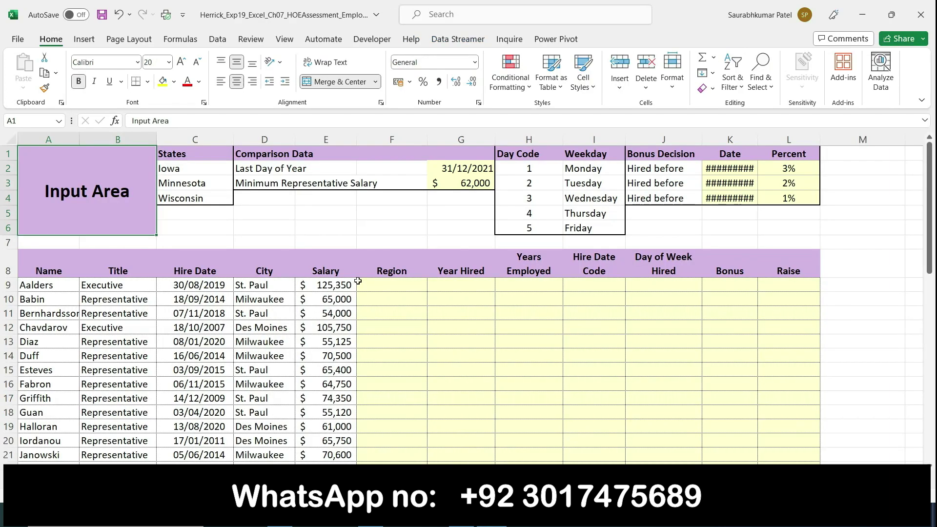
left_click(446, 287)
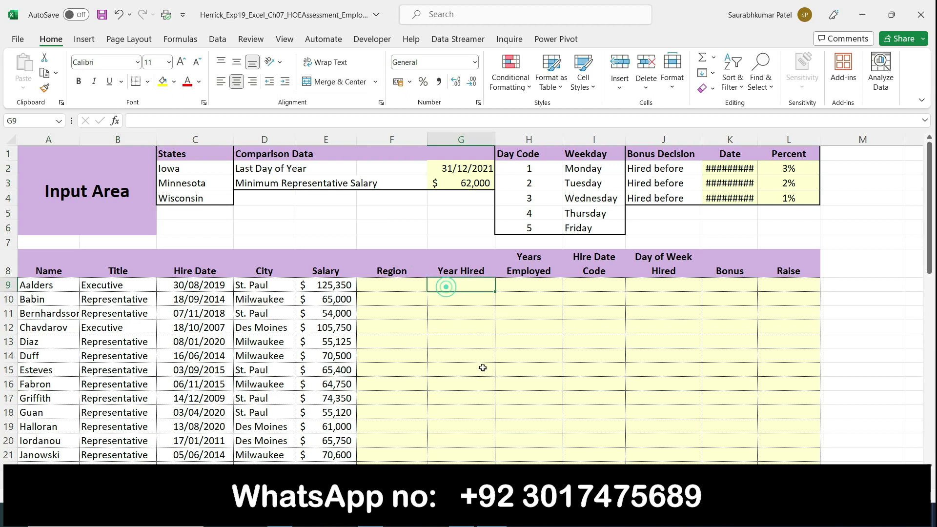
left_click(481, 462)
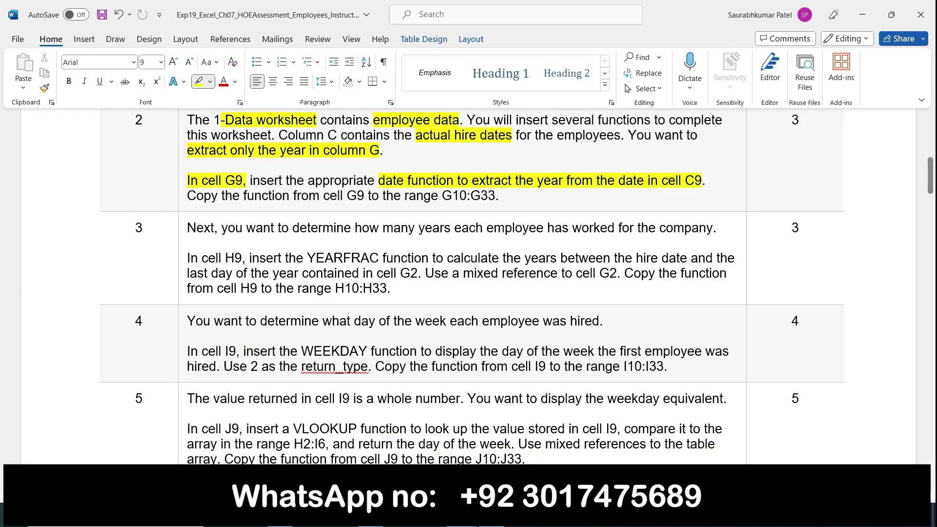
left_click(491, 517)
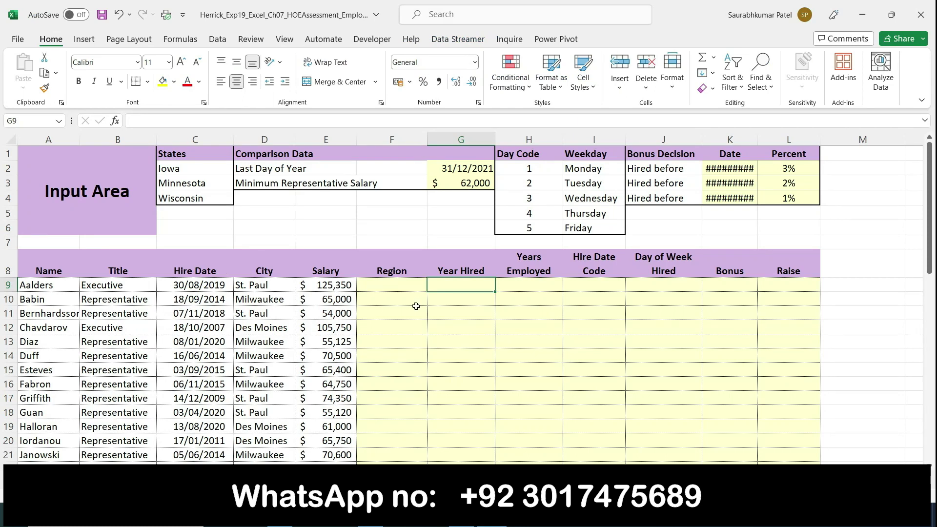
type("=year")
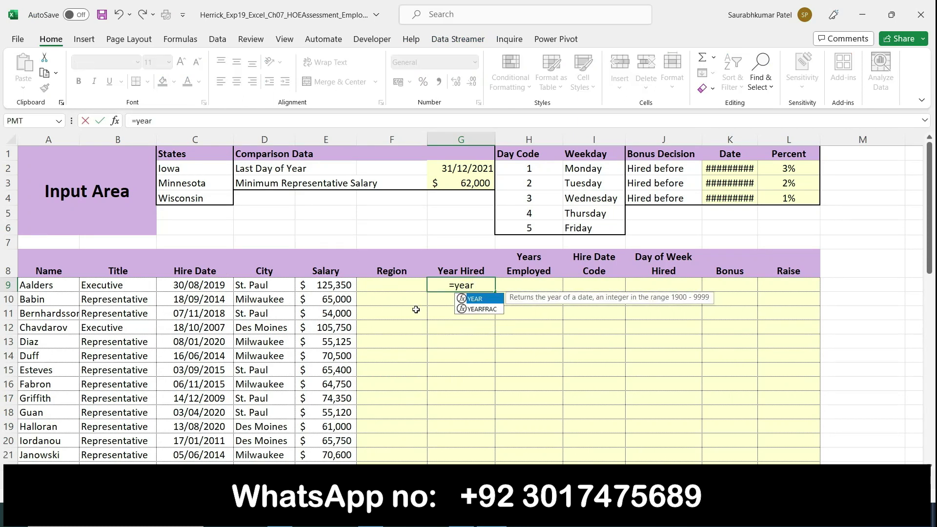
double_click(485, 301)
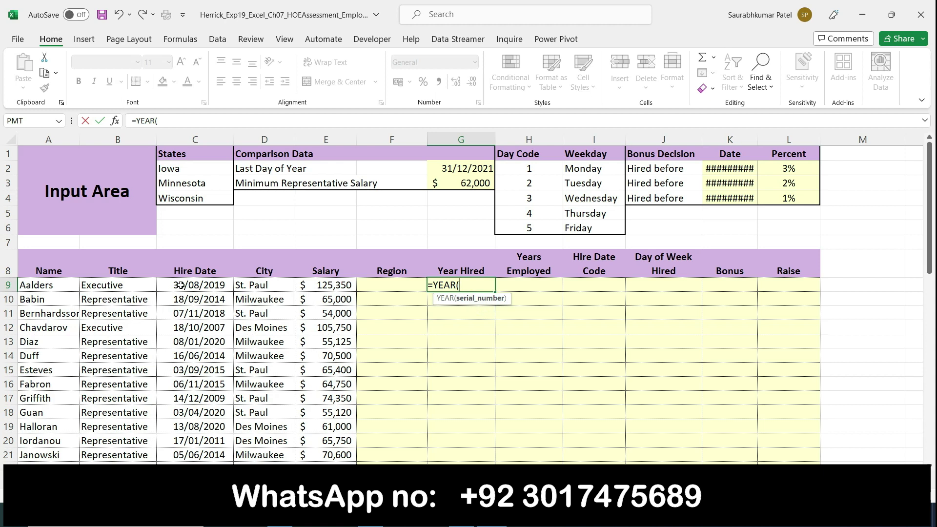
left_click(190, 298)
left_click(209, 284)
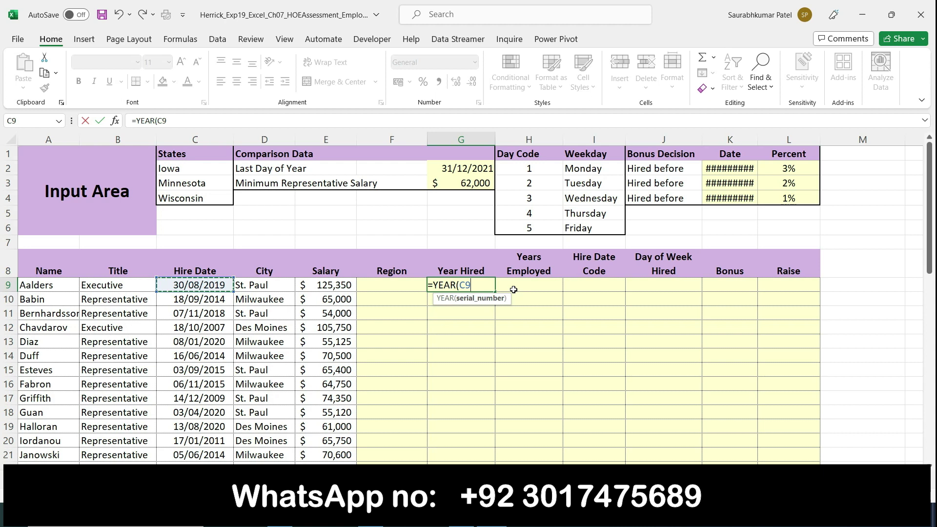
type(")")
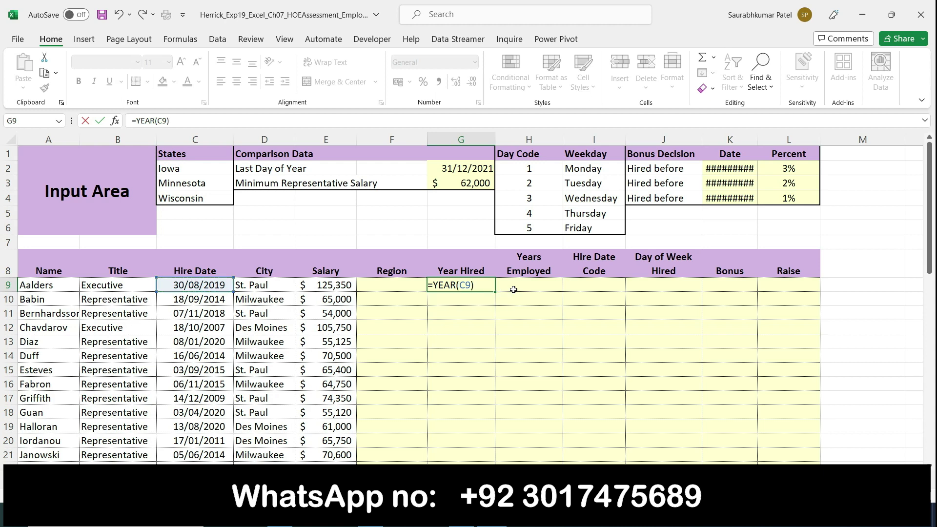
key("Return")
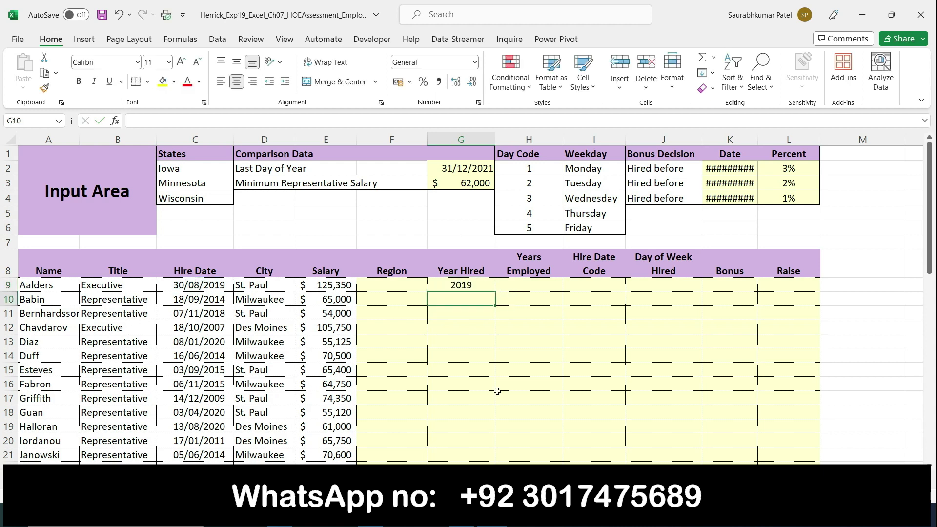
Step: In Word, highlight 'function from cell G9 to the range G10:G33' in instruction 2
key("alt+Tab")
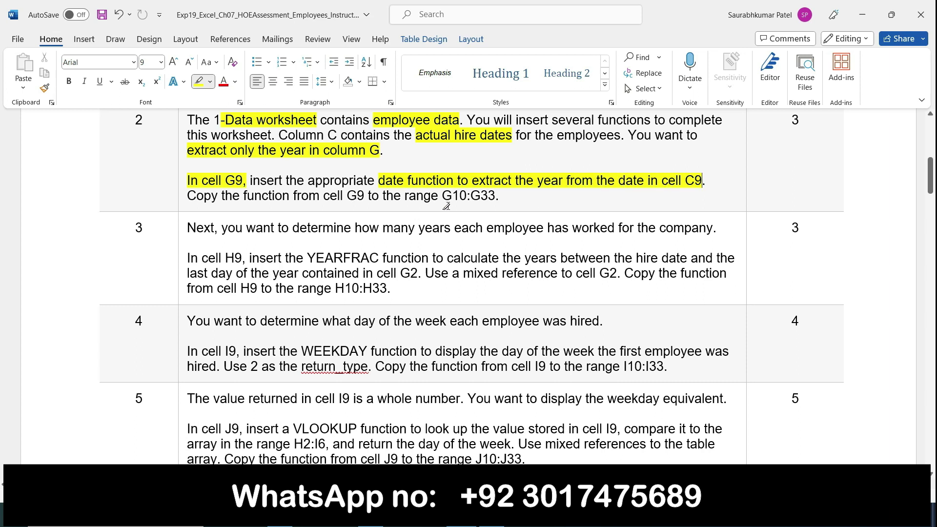
left_click_drag(243, 196, 340, 190)
left_click_drag(368, 190, 490, 193)
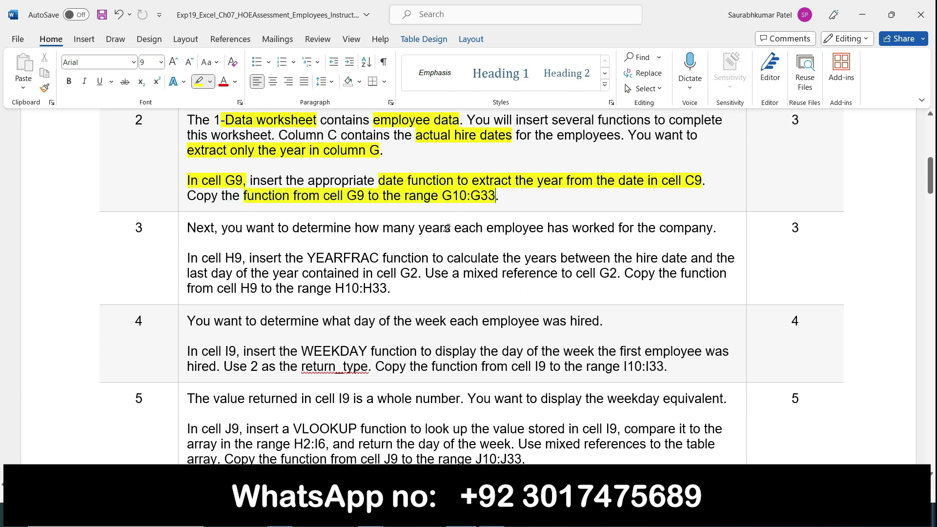
Step: In Excel, copy the YEAR formula from G9 down to G33, and select cell H9
left_click(491, 514)
left_click(481, 284)
left_click_drag(494, 290, 502, 446)
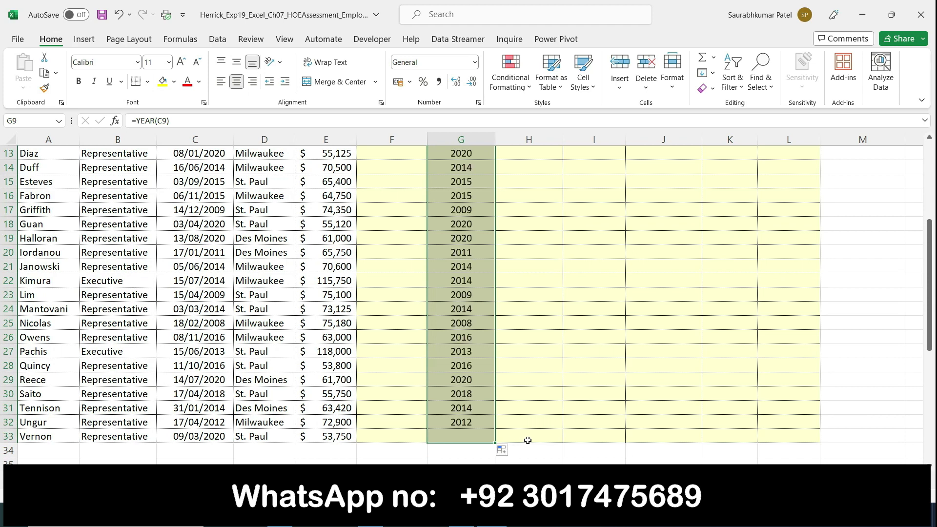
scroll(533, 439, "up", 4)
left_click(507, 288)
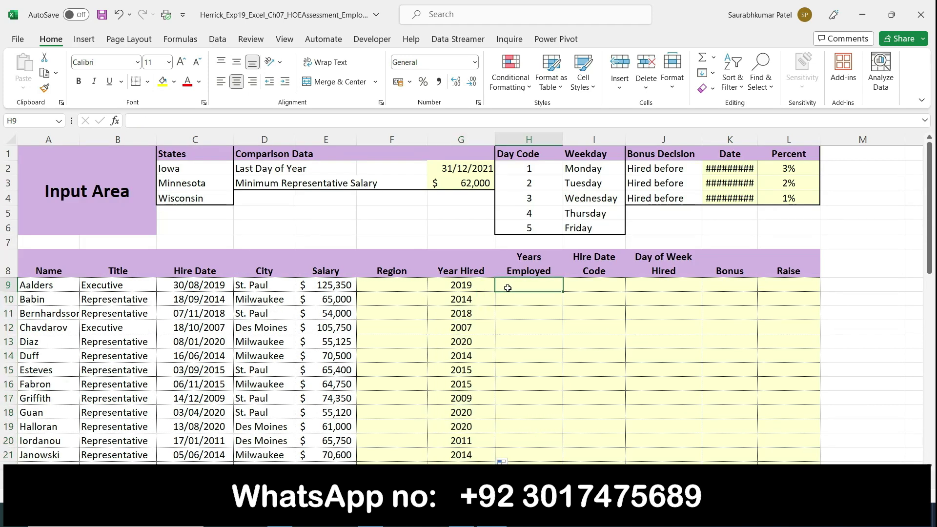
Step: In Word, remove all the yellow highlighting from the text of instruction 2
key("alt+Tab")
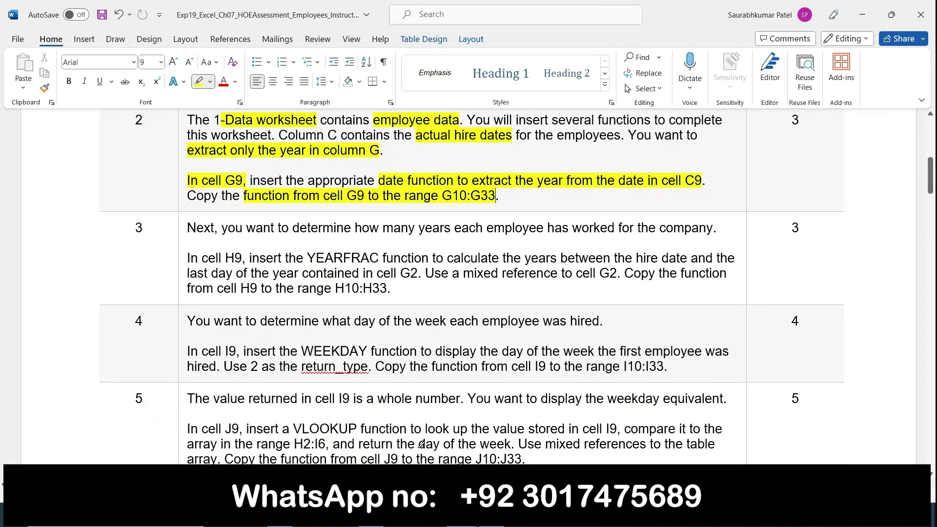
scroll(243, 276, "up", 2)
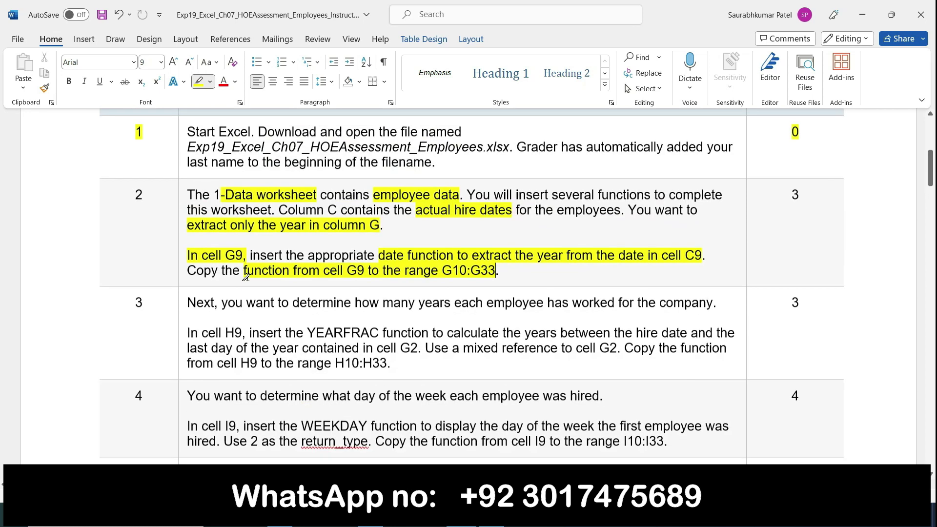
left_click(183, 209)
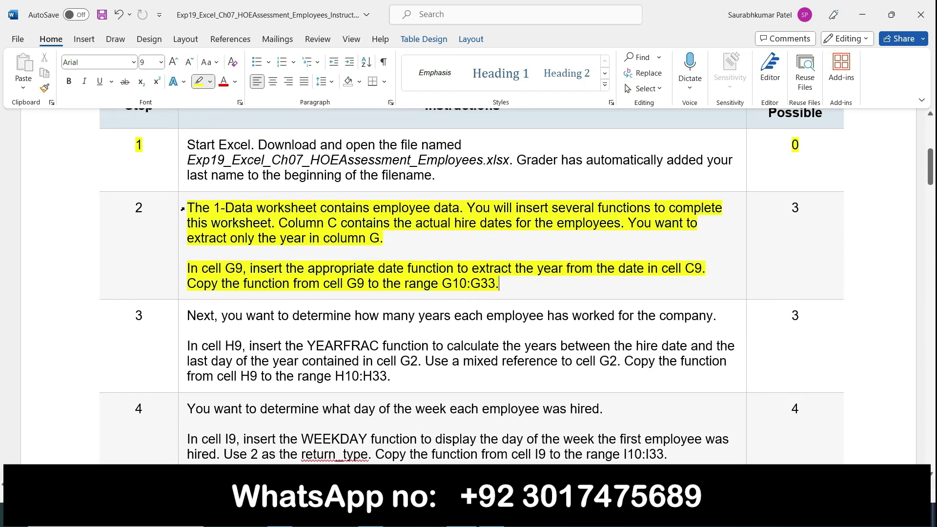
left_click(183, 209)
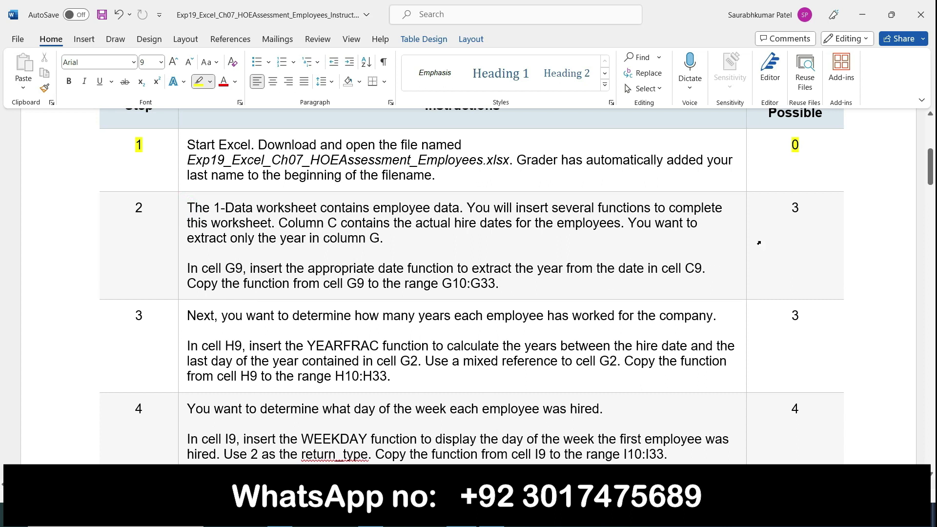
Step: In instruction 3, highlight 'many years each employee', 'In cell H9' and the text from 'YEARFRAC function' through 'contained in cell G2'
left_click_drag(930, 166, 933, 190)
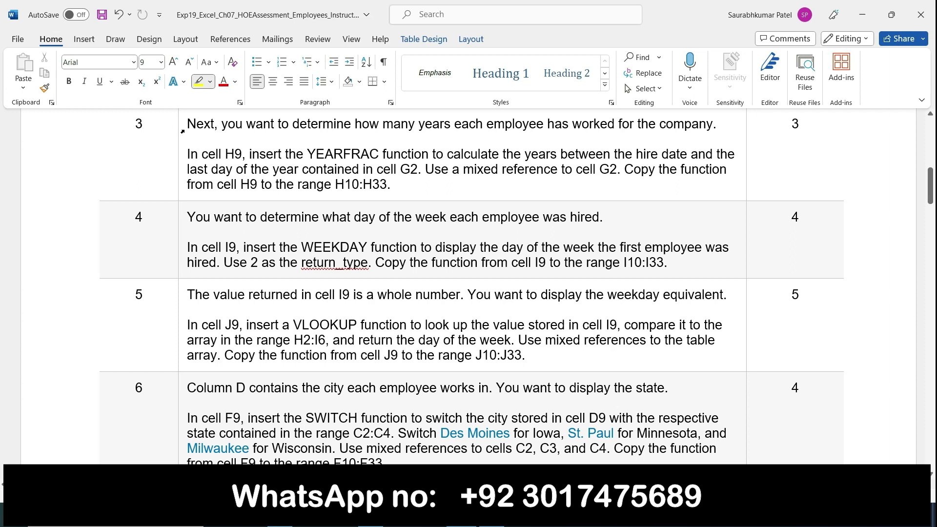
left_click(196, 119)
mouse_move(383, 128)
left_mouse_down()
mouse_move(509, 133)
mouse_move(535, 115)
left_mouse_up()
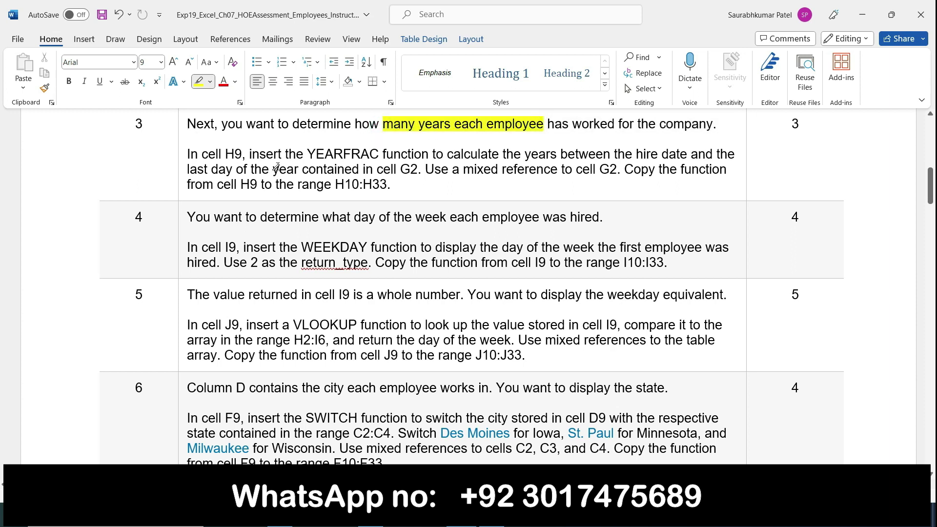
left_click_drag(188, 155, 243, 156)
mouse_move(308, 153)
left_mouse_down()
mouse_move(713, 154)
mouse_move(413, 166)
left_mouse_up()
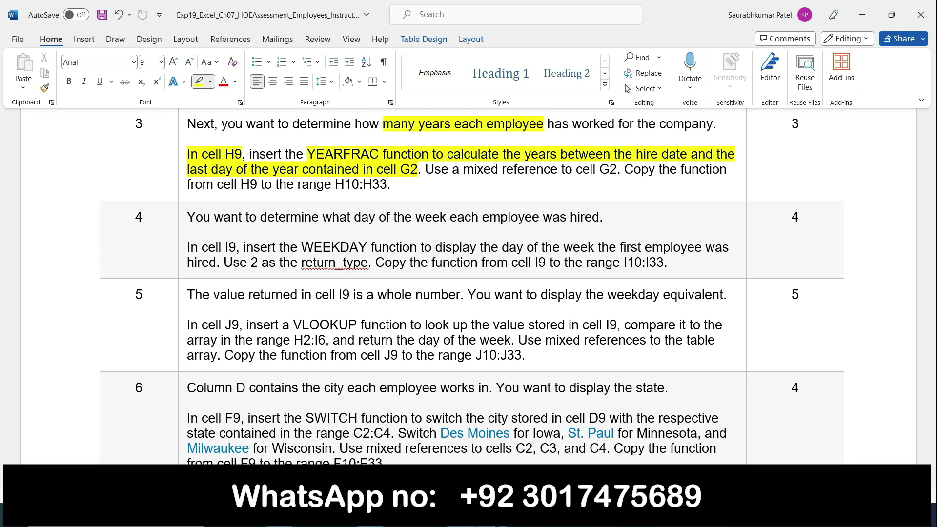
Step: In Excel, begin a YEARFRAC formula in H9 with C9 as the start date and $G$2 as the end date
key("alt+Tab")
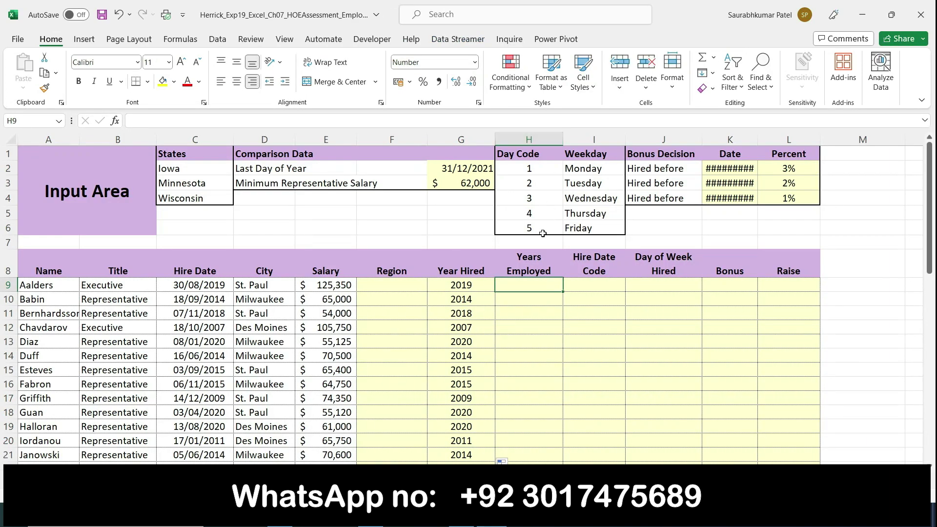
key("alt+Tab")
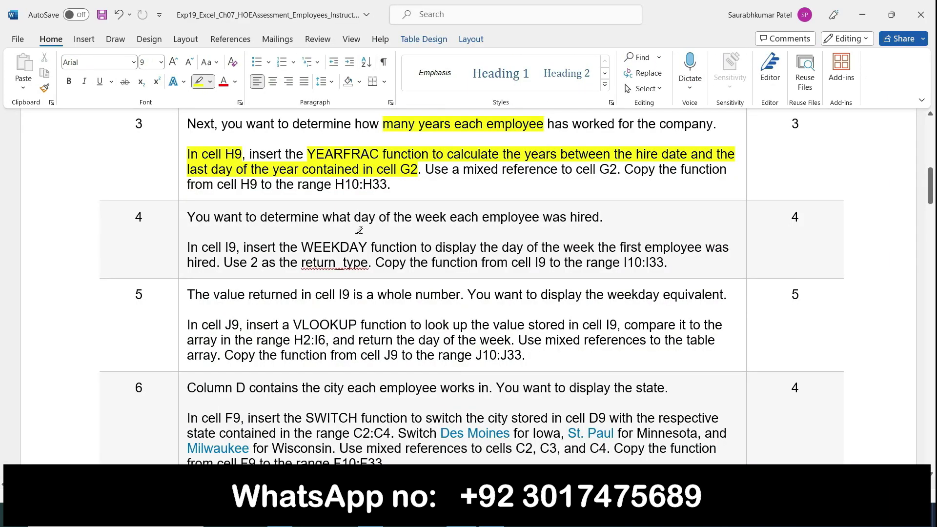
key("alt+Tab")
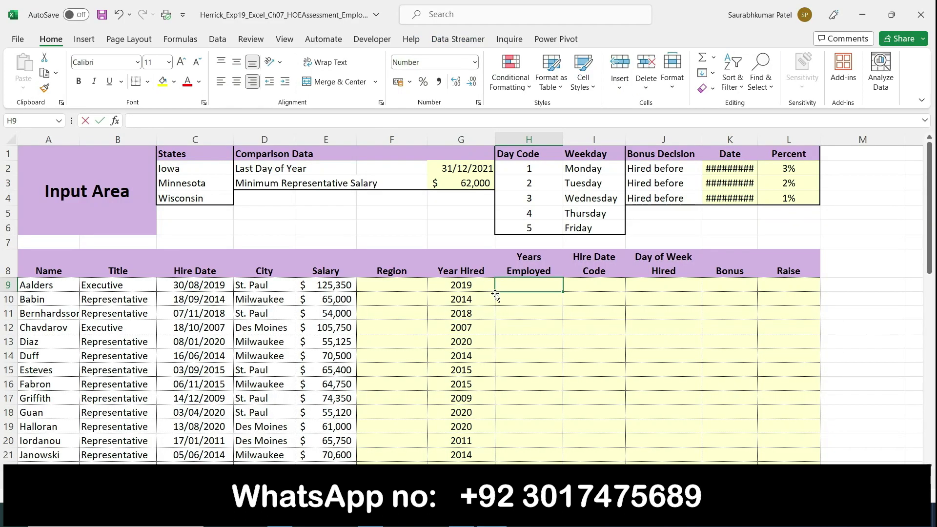
type("=years")
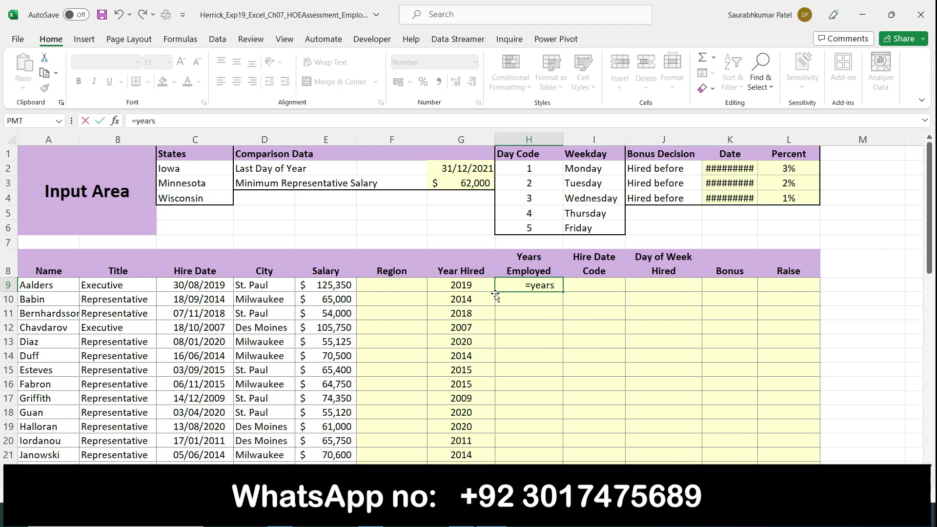
key("BackSpace")
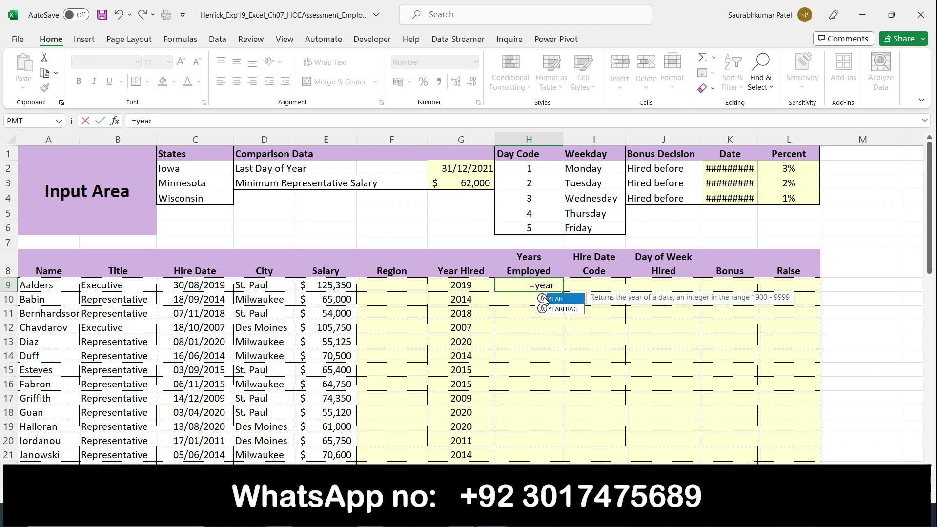
double_click(559, 309)
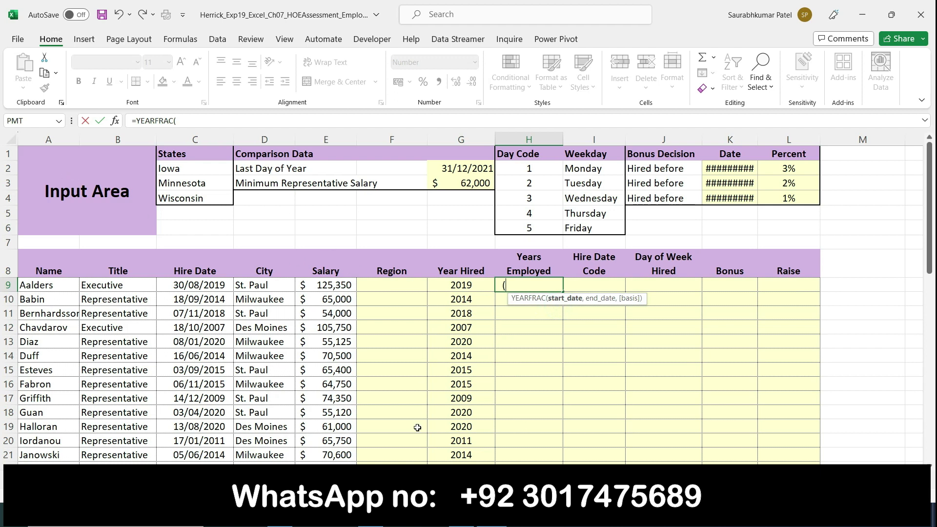
key("alt+Tab")
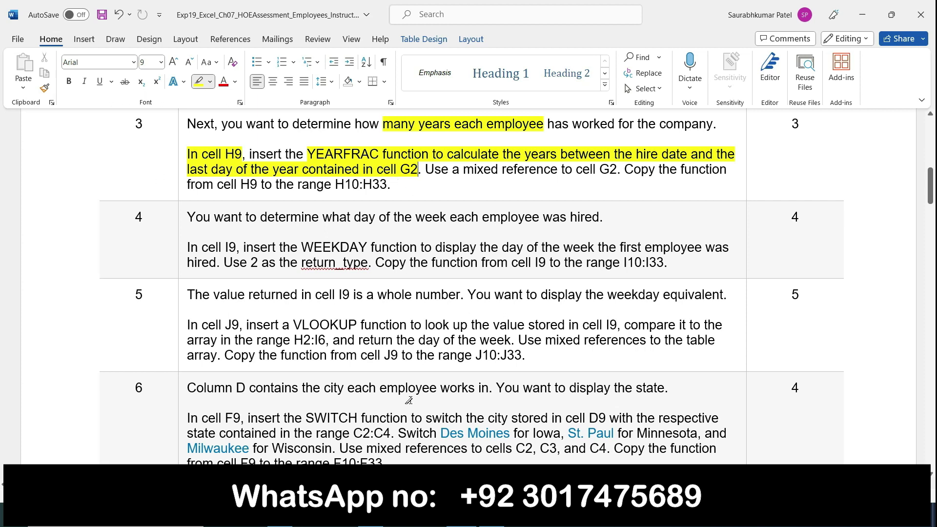
key("alt+Tab")
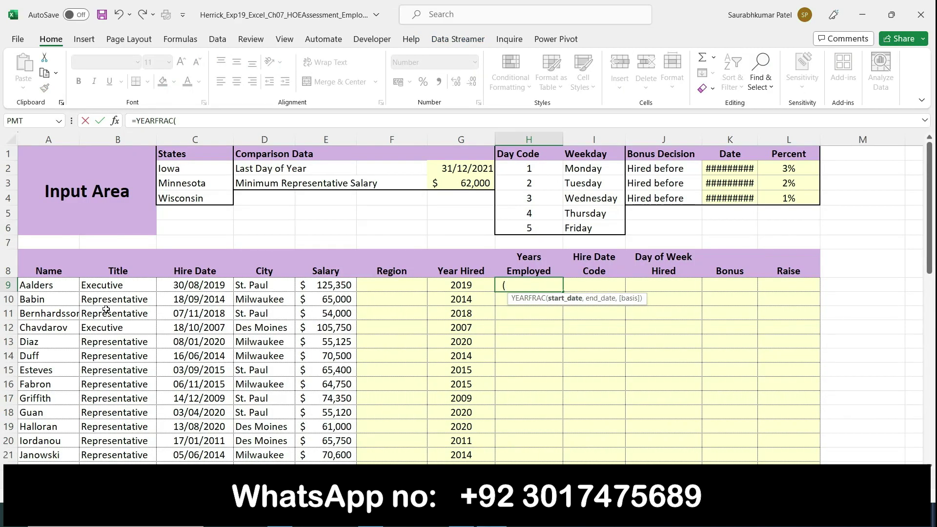
left_click(180, 287)
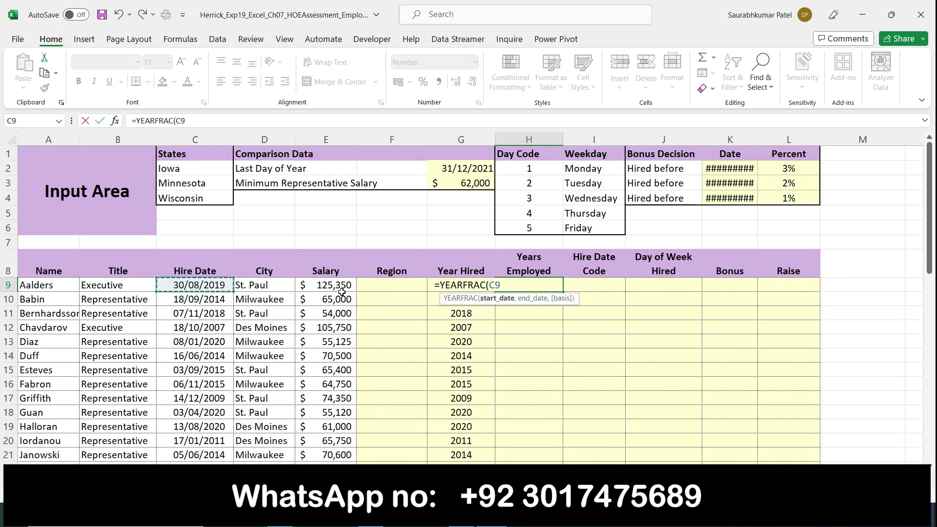
type(",")
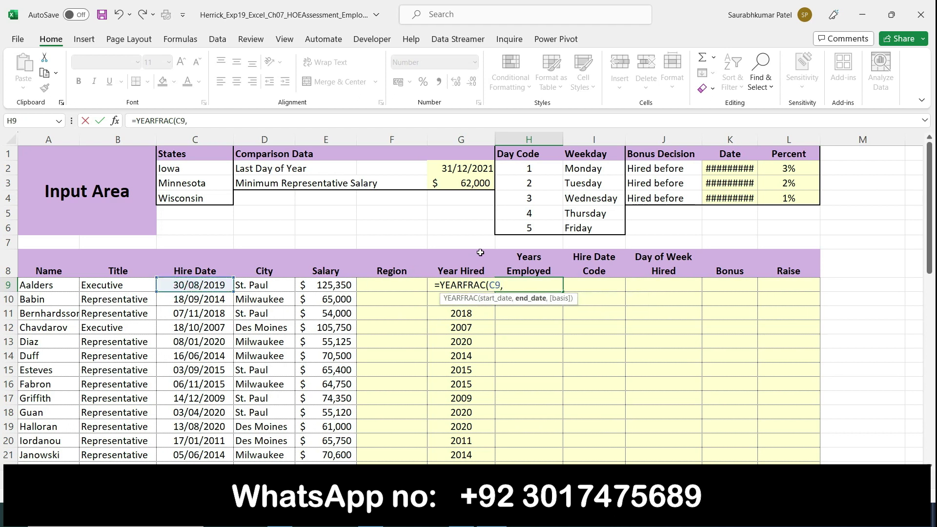
left_click(456, 168)
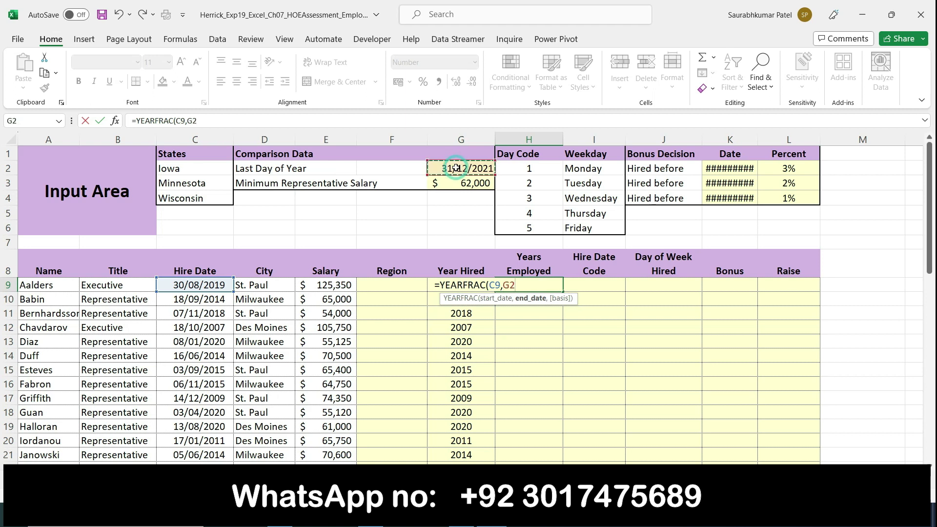
key("F4")
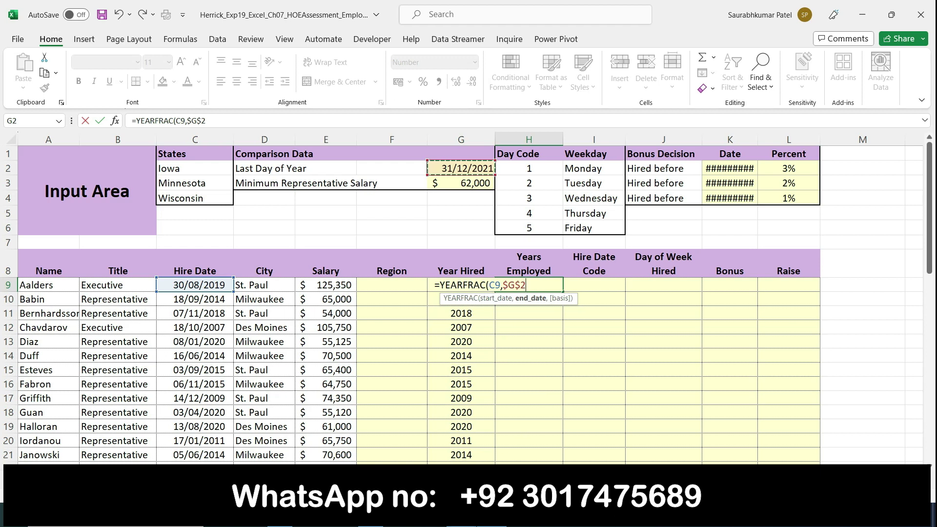
Step: In Word, highlight 'mixed reference to cell G2' and the copy range H10:H33 in instruction 3
key("alt+Tab")
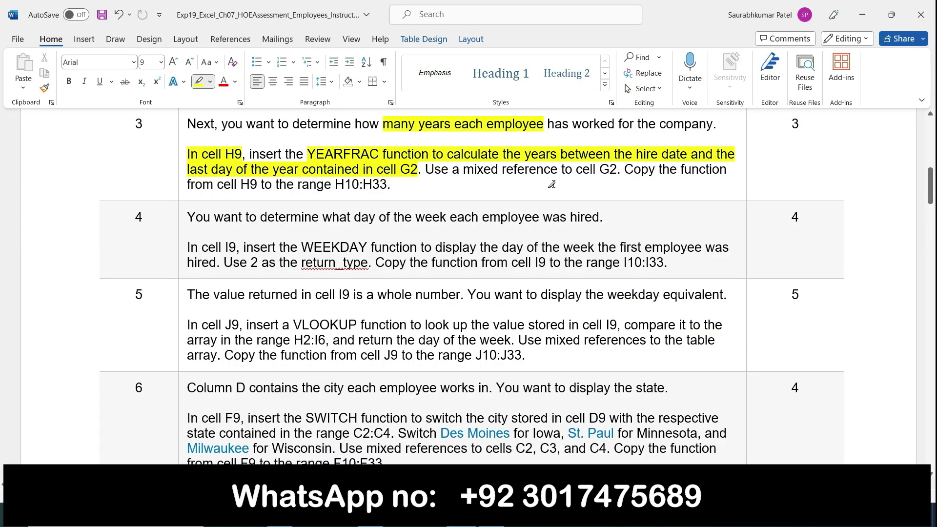
left_click_drag(499, 166, 612, 170)
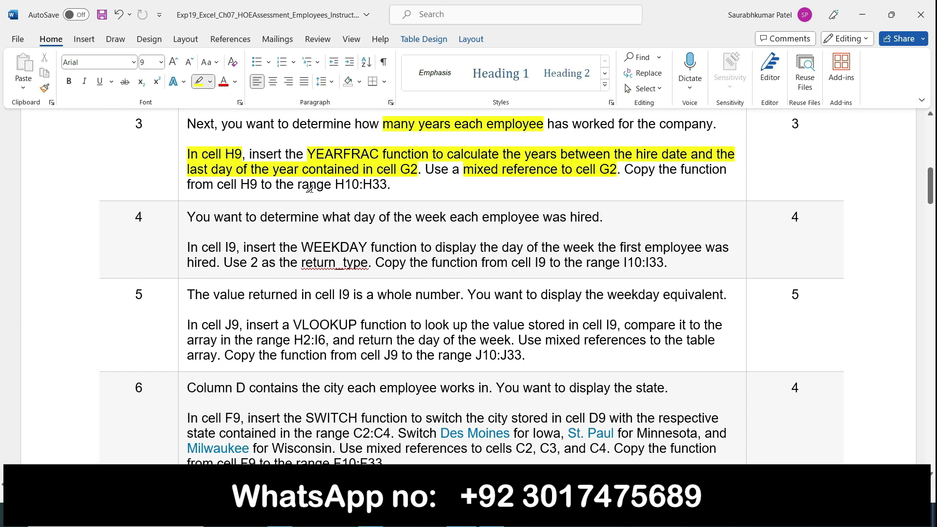
left_click_drag(332, 185, 388, 187)
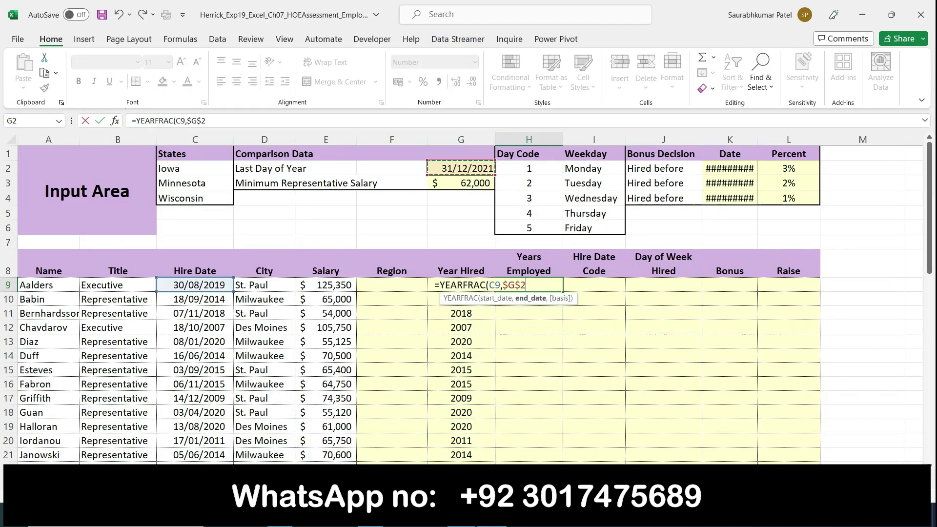
Step: In Excel, complete the YEARFRAC formula in H9 and copy it down to H10:H33
key("alt+Tab")
key("Return")
left_click(530, 285)
left_click_drag(565, 296, 567, 430)
scroll(613, 411, "up", 4)
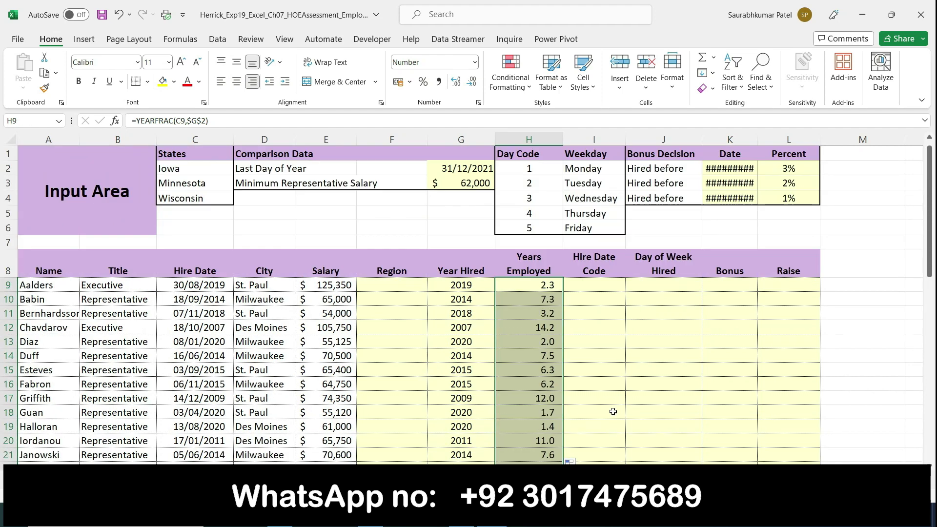
left_click(585, 287)
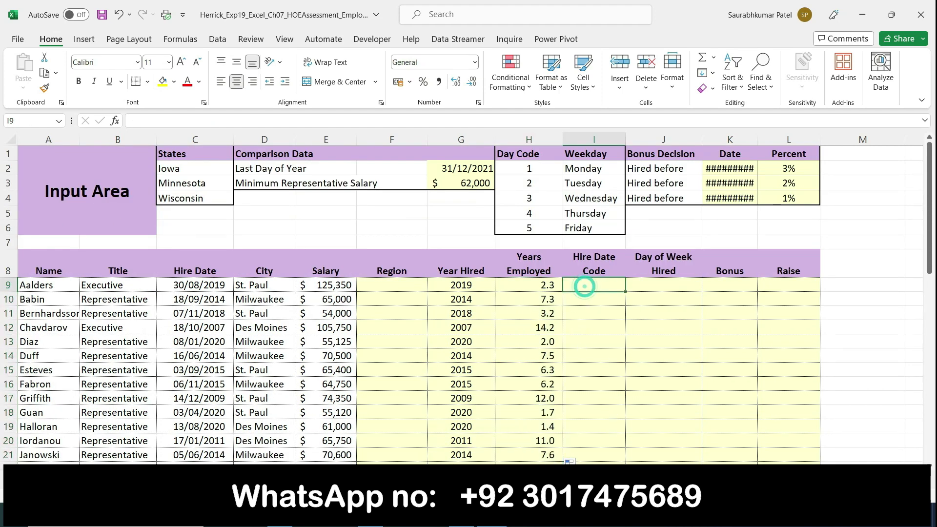
Step: In Word, remove all the yellow highlighting from the text of instruction 3
key("alt+Tab")
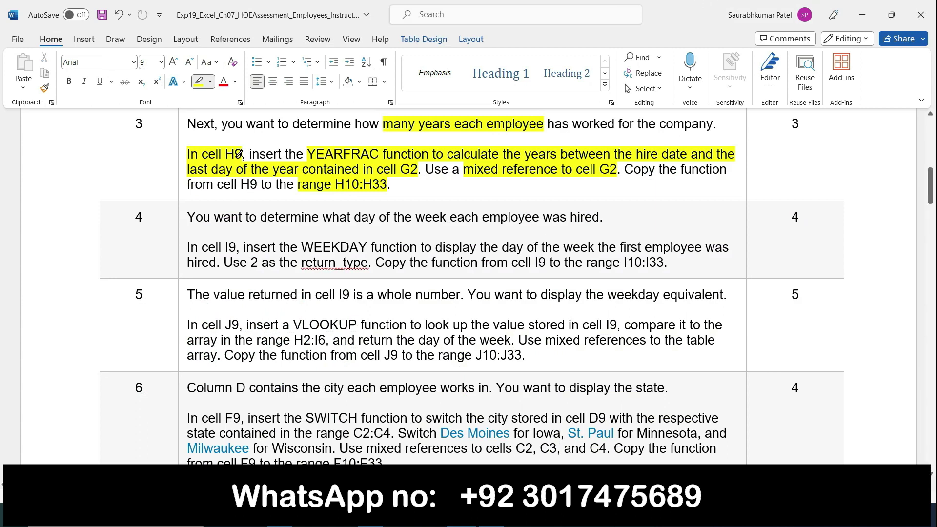
left_click(183, 131)
key("ctrl+alt+h")
left_click(181, 125)
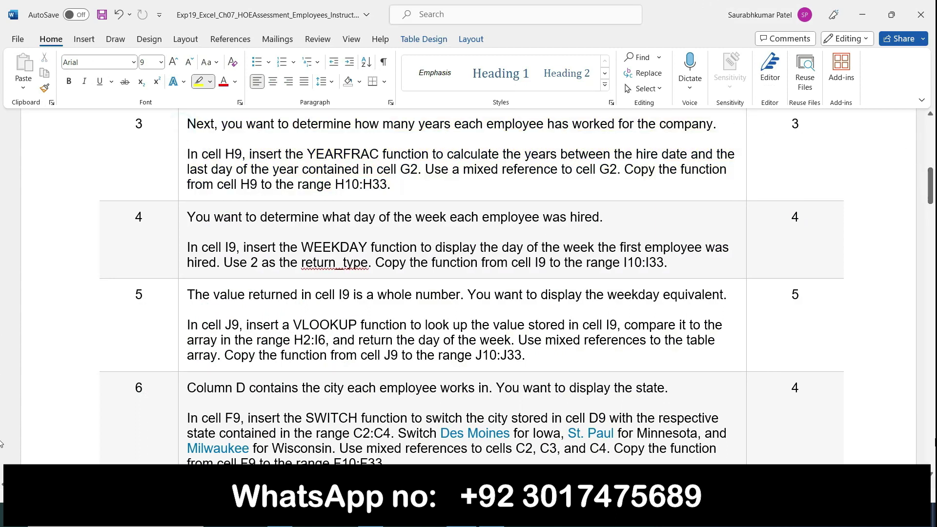
Step: In instruction 4, highlight 'determine what day of the week each employee was hired', 'In cell I9,' and 'WEEKDAY function'
scroll(933, 476, "down", 3)
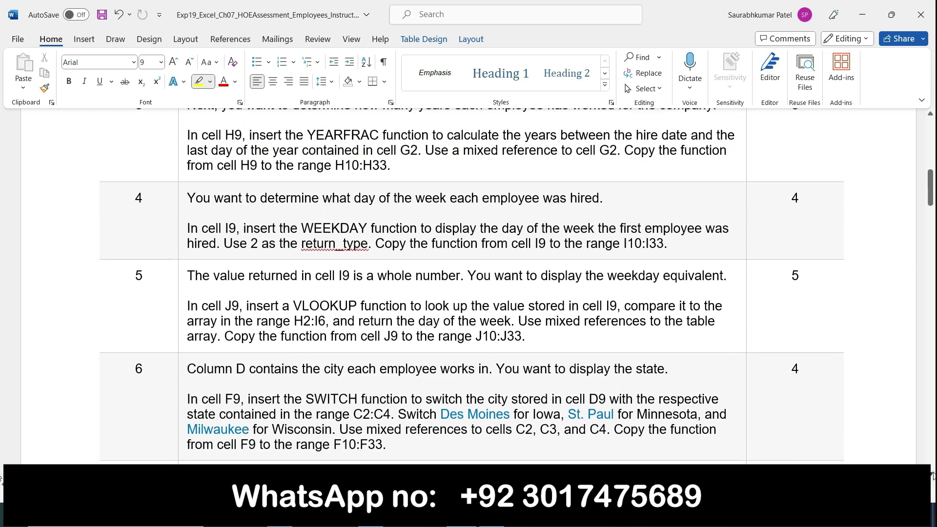
scroll(934, 476, "down", 1)
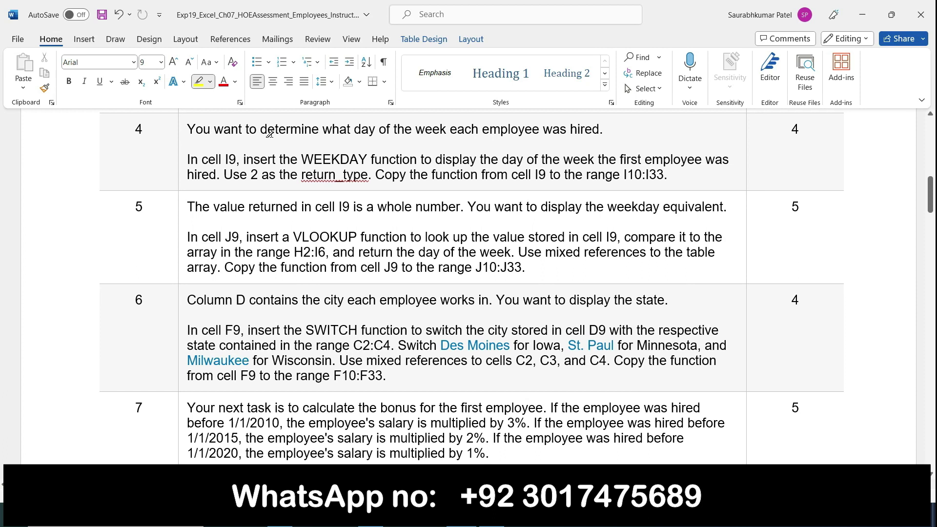
left_click_drag(265, 131, 597, 131)
left_click_drag(190, 160, 240, 160)
mouse_move(299, 160)
left_mouse_down()
mouse_move(483, 150)
mouse_move(376, 159)
mouse_move(418, 163)
left_mouse_up()
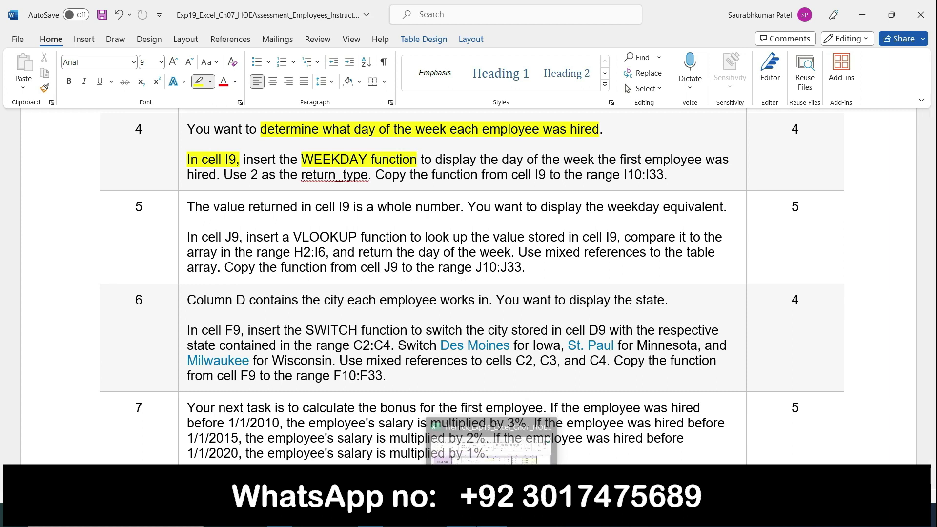
Step: In Excel, begin a WEEKDAY formula in cell I9
left_click(649, 516)
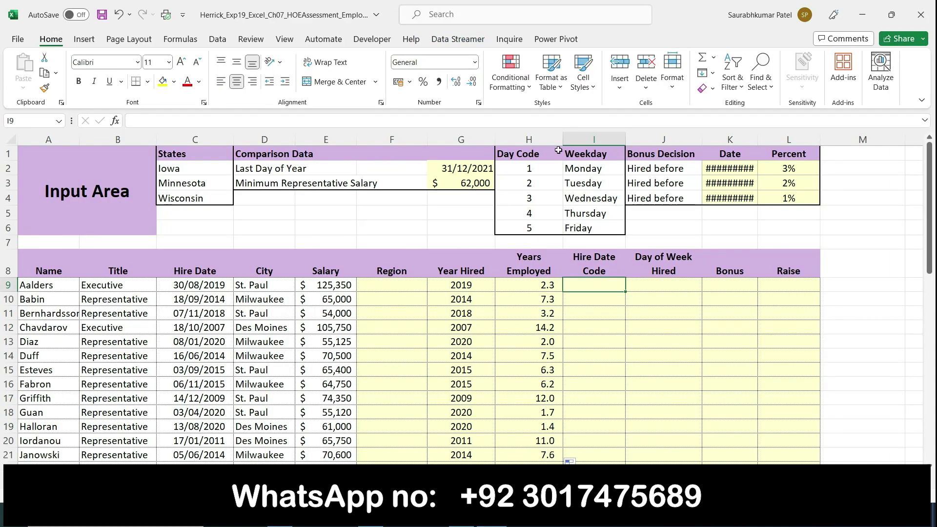
type("=weekday")
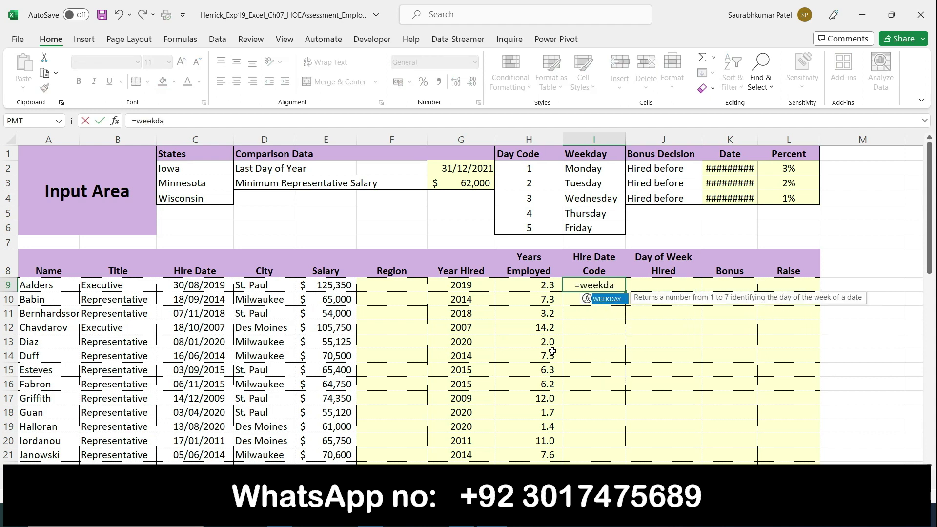
double_click(599, 306)
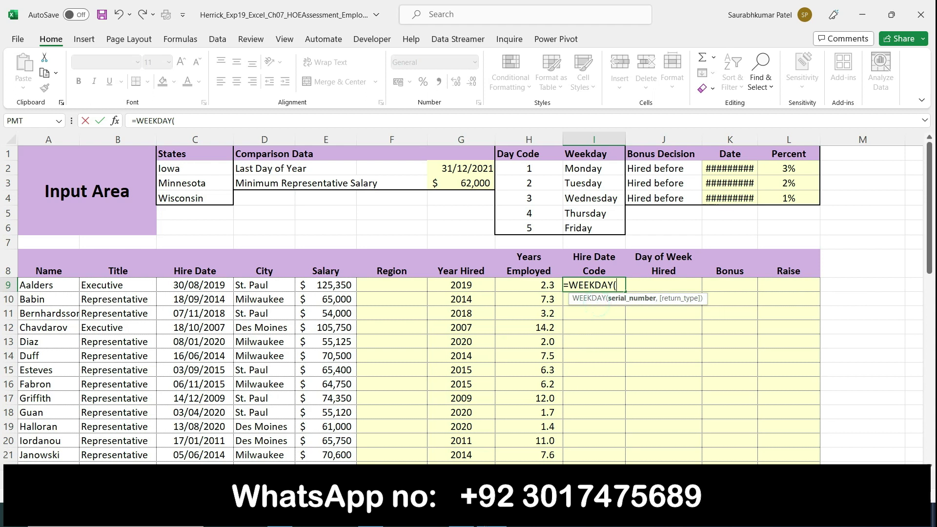
Step: In Word, highlight 'Use 2 as the return_type' in instruction 4
key("alt+Tab")
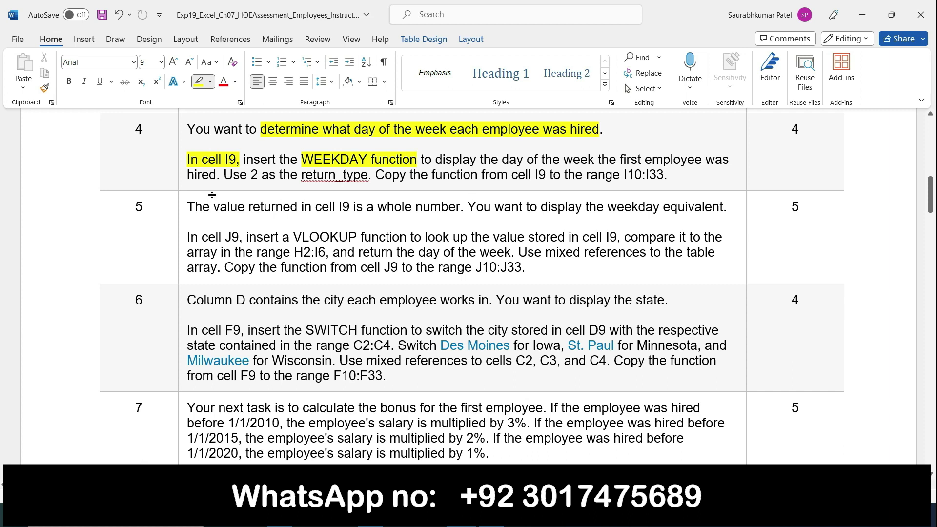
mouse_move(225, 176)
left_mouse_down()
mouse_move(368, 178)
mouse_move(327, 176)
mouse_move(357, 179)
left_mouse_up()
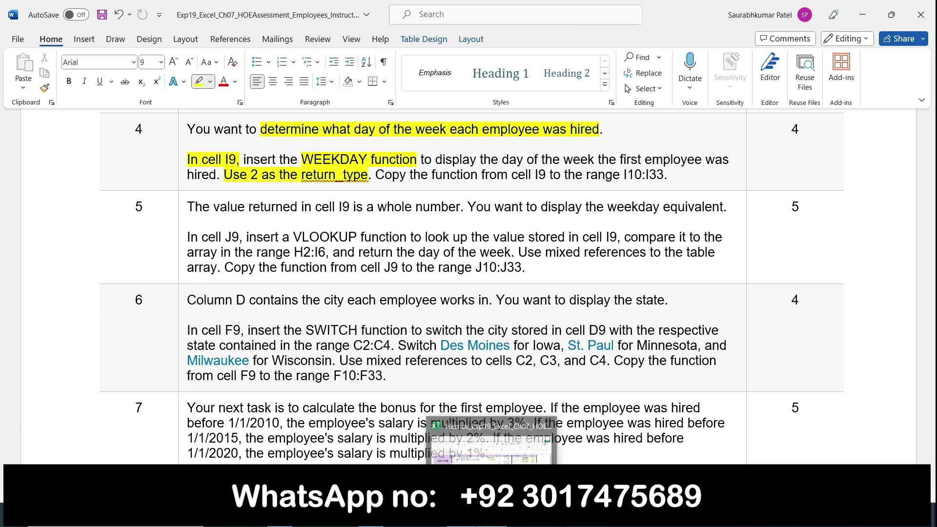
Step: In Excel, complete the WEEKDAY formula in I9 with C9 as the serial number and 2 as the return type
left_click(492, 520)
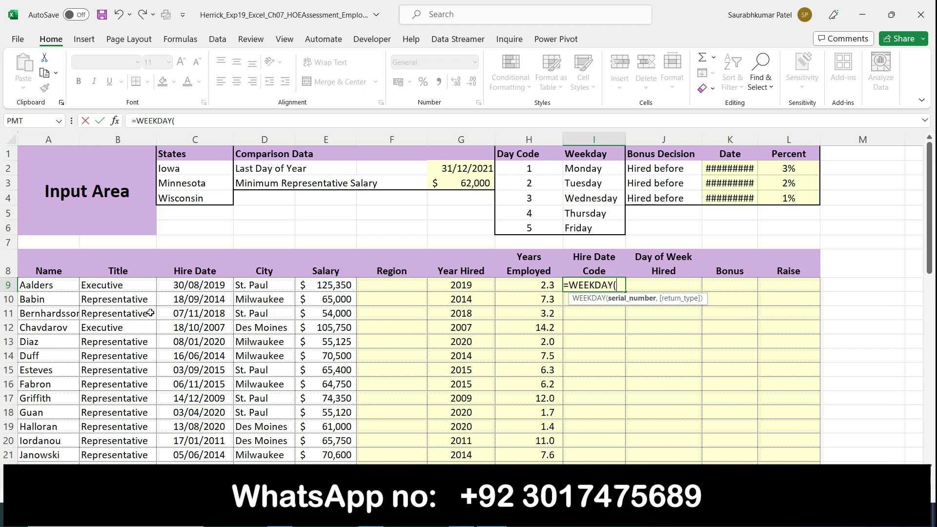
left_click(184, 288)
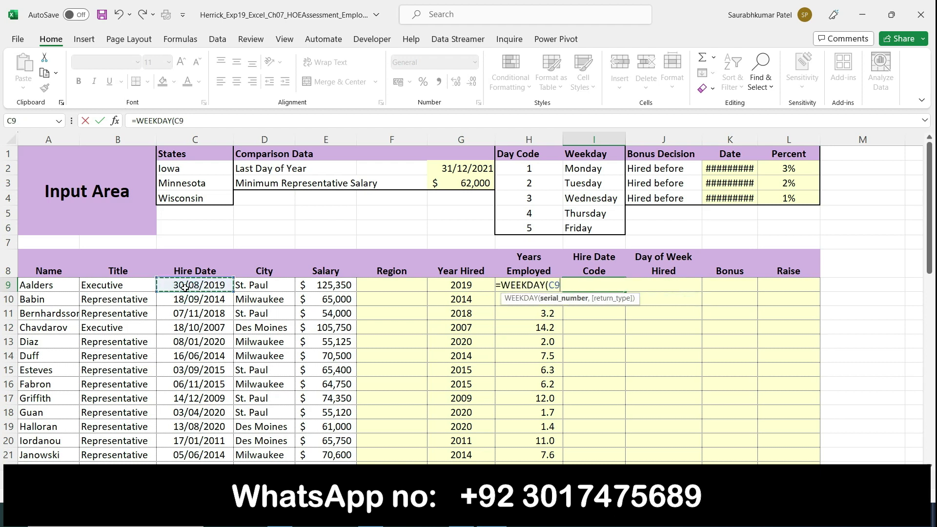
type(",2")
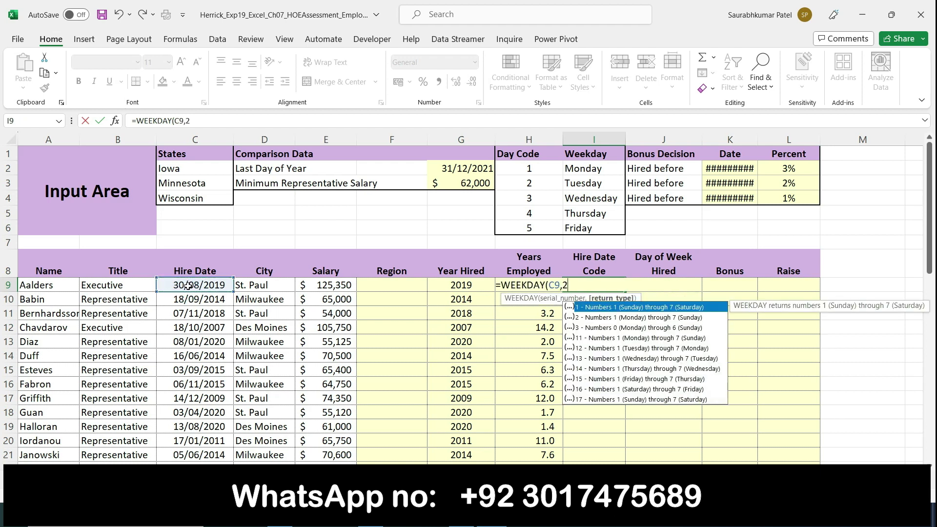
key("Return")
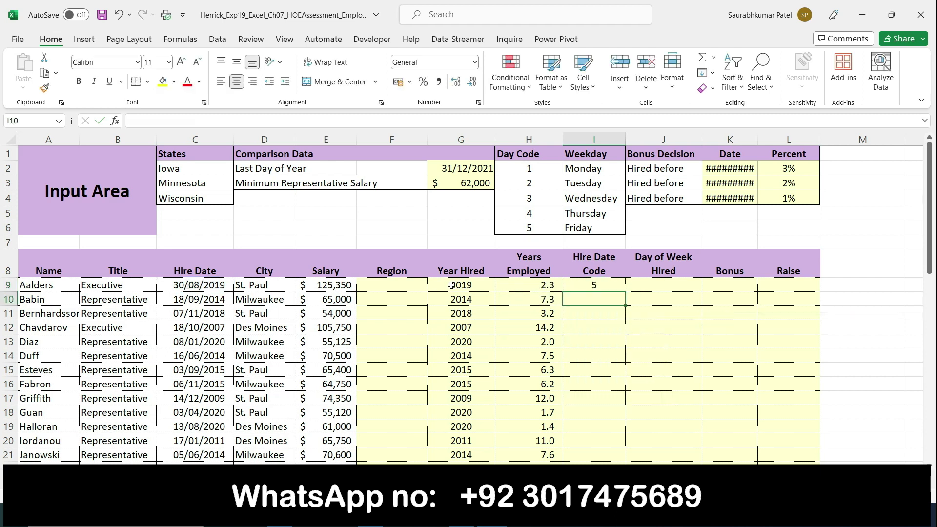
left_click(610, 285)
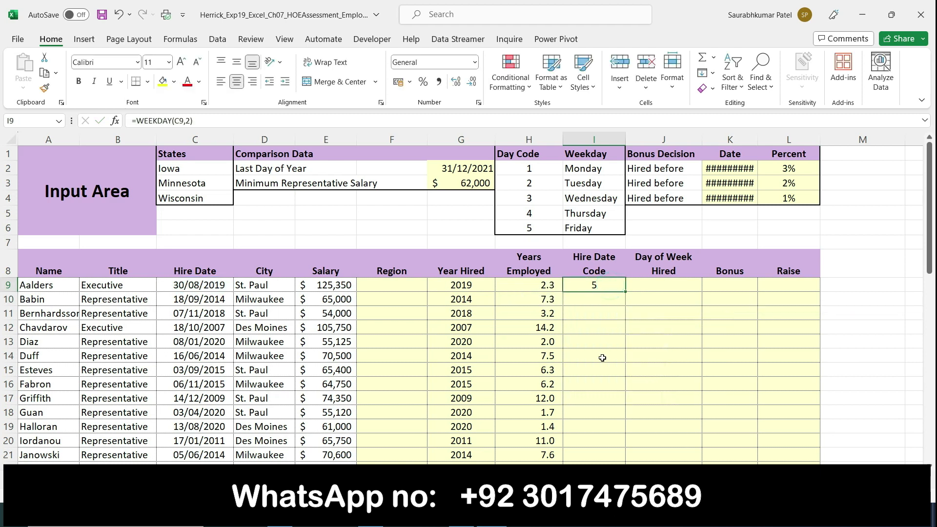
Step: In Word, highlight 'Copy the function from cell I9 to the range I10:I33.' in instruction 4
mouse_move(462, 516)
key("alt+Tab")
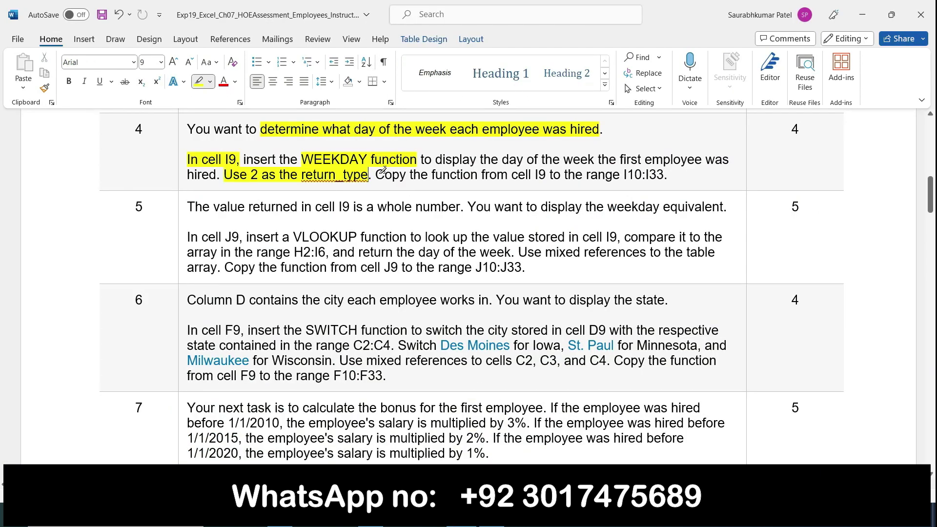
mouse_move(376, 175)
left_mouse_down()
mouse_move(577, 174)
mouse_move(620, 160)
mouse_move(667, 176)
left_mouse_up()
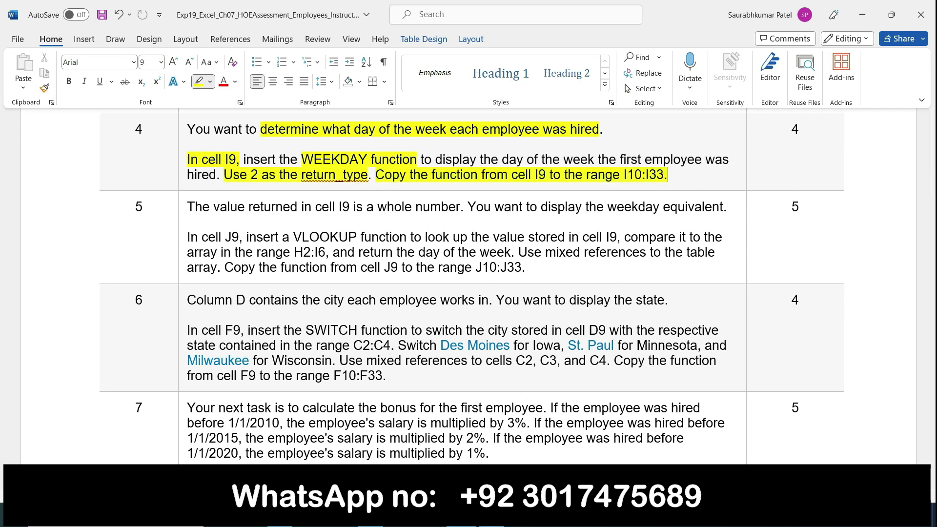
Step: In Excel, copy the WEEKDAY formula from I9 down to I10:I33
key("alt+Tab")
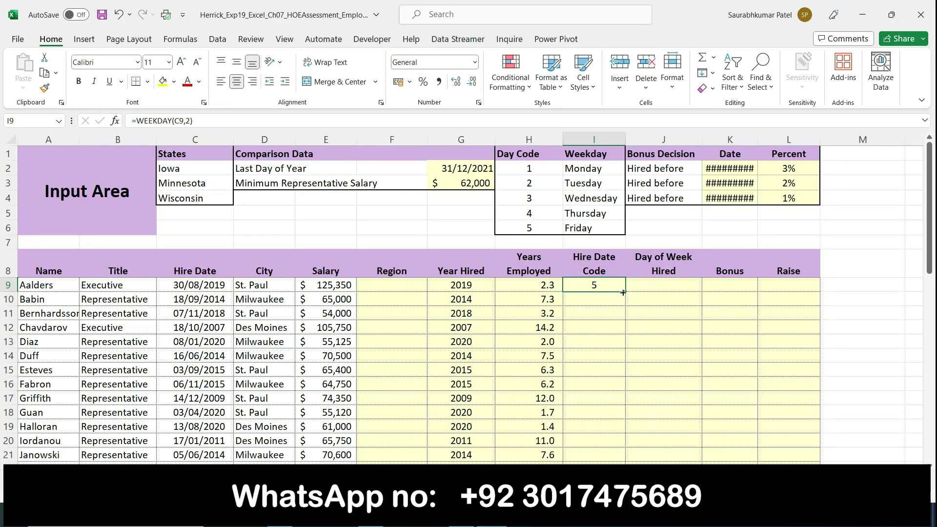
mouse_move(624, 292)
left_mouse_down()
mouse_move(635, 488)
mouse_move(647, 431)
left_mouse_up()
scroll(688, 421, "up", 5)
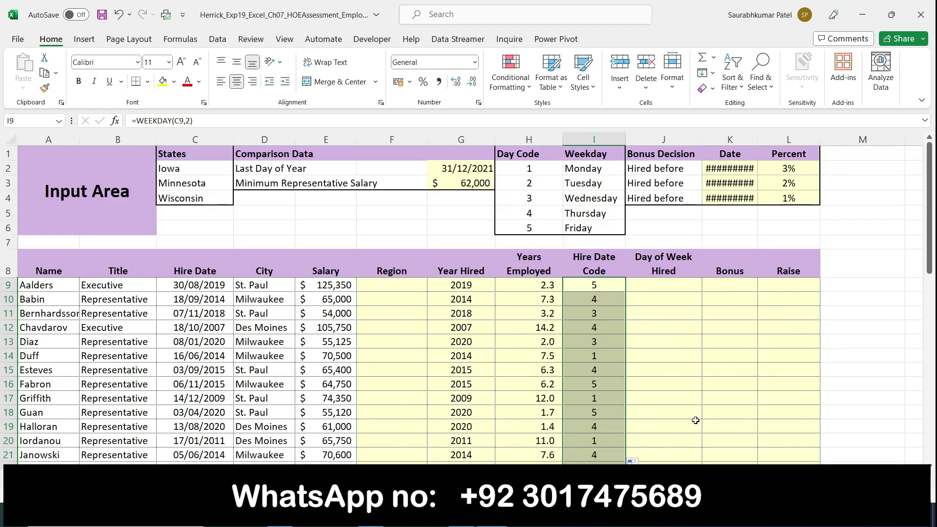
left_click(638, 280)
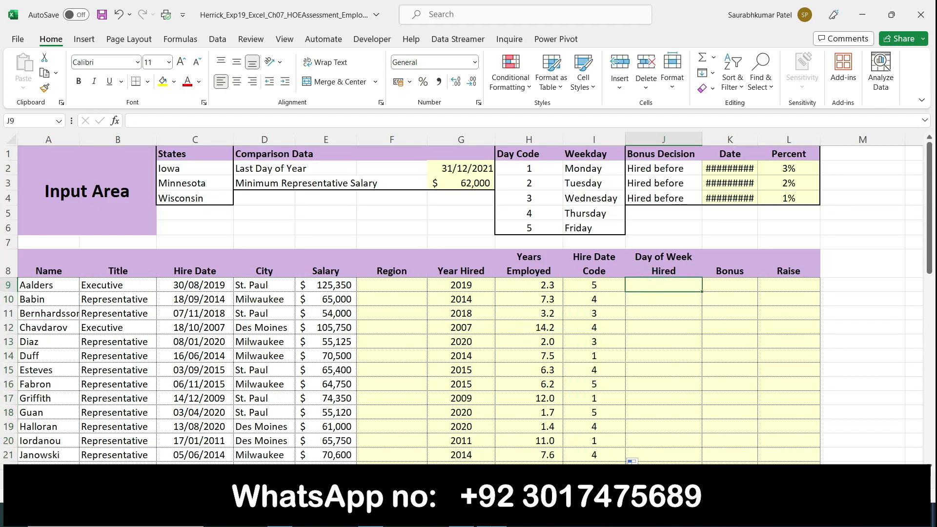
Step: In Word, remove all the yellow highlighting from the text of instruction 4
key("alt+Tab")
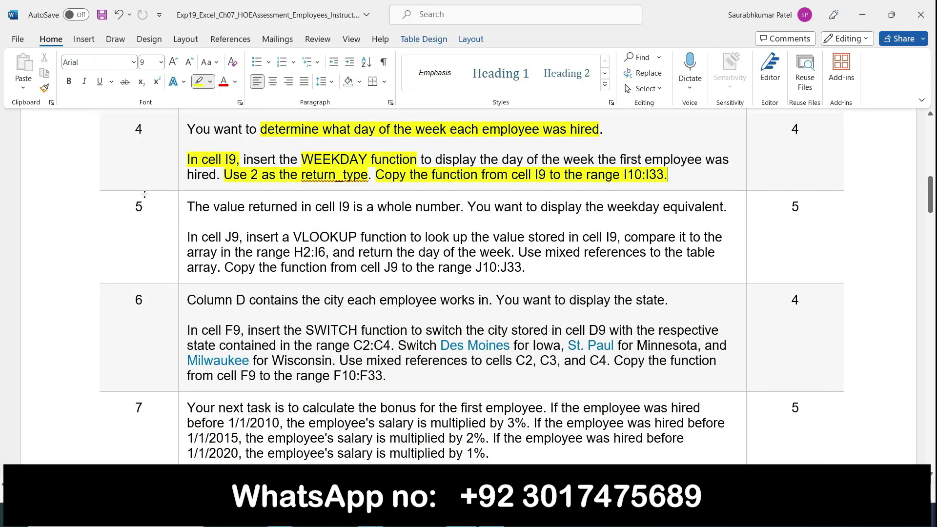
left_click(180, 131)
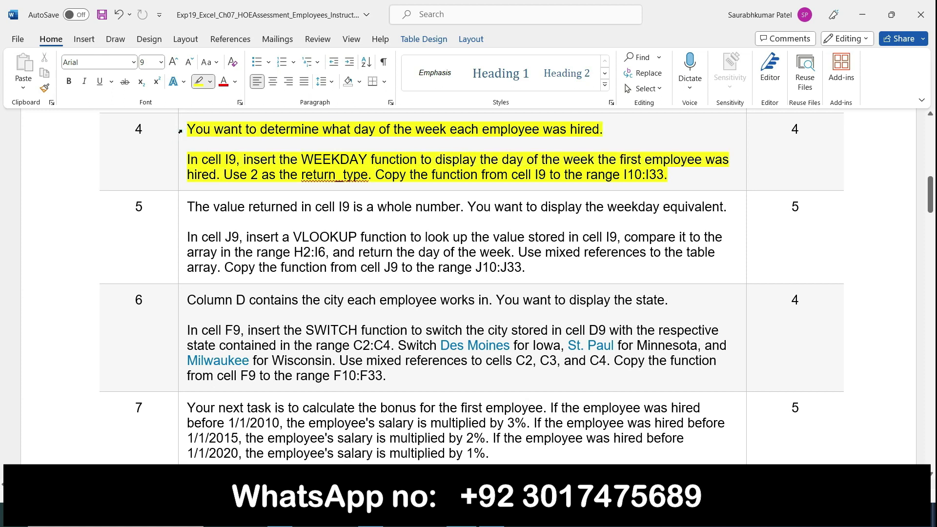
left_click(181, 132)
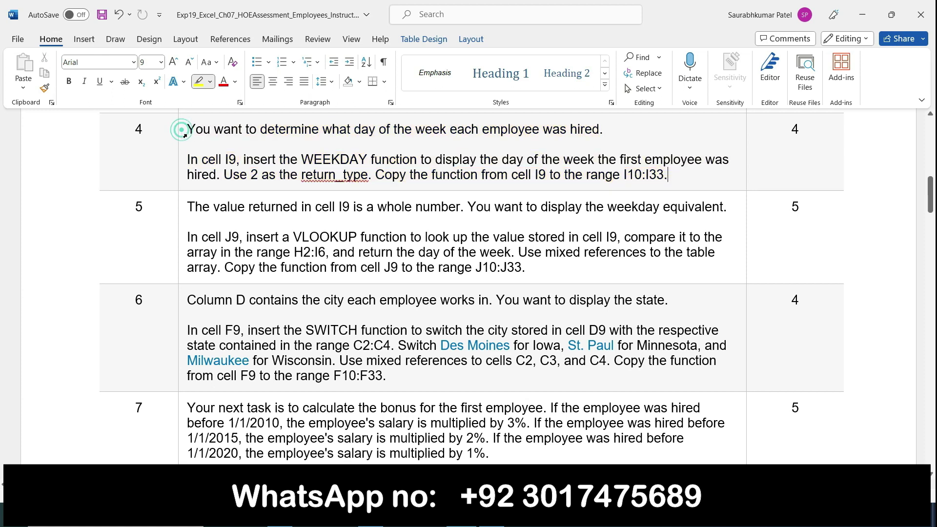
left_click(181, 208)
left_click(181, 208)
Step: In instruction 5, highlight 'cell I9 is a whole number', 'the weekday equivalent' and 'cell J9, insert a VLOOKUP'
left_click_drag(316, 207, 460, 208)
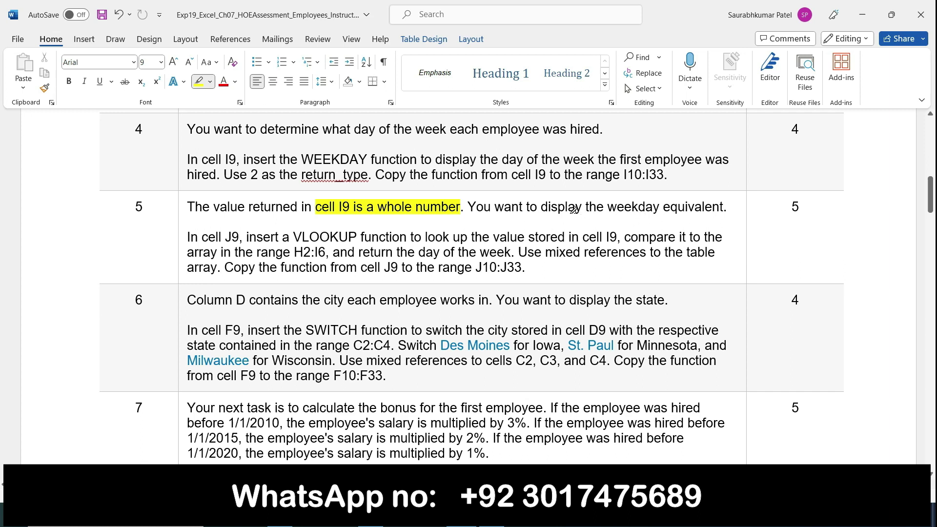
left_click_drag(585, 207, 724, 207)
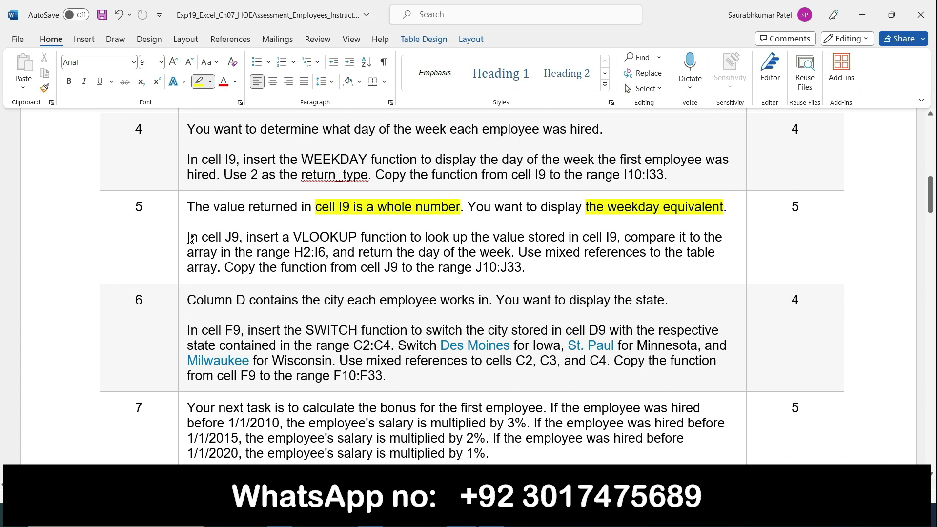
mouse_move(206, 234)
left_mouse_down()
mouse_move(340, 226)
mouse_move(357, 238)
left_mouse_up()
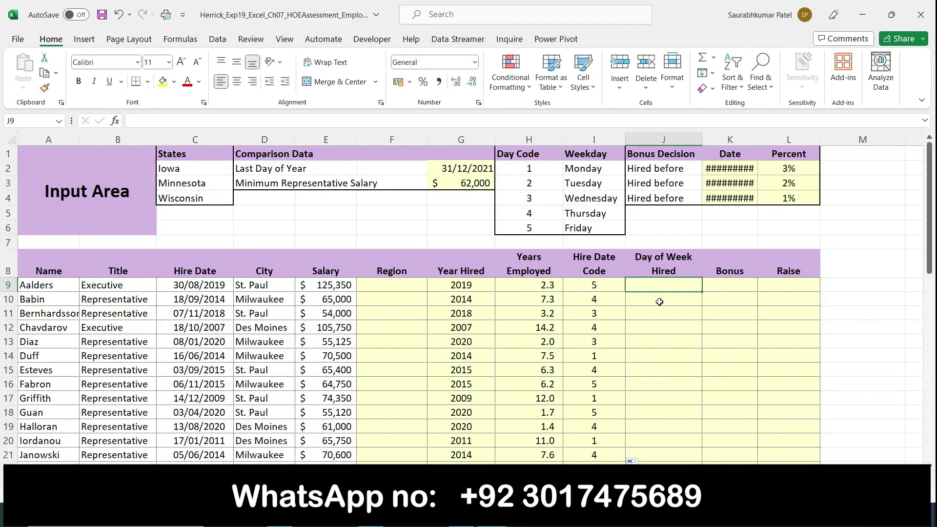
Step: In Excel, begin a VLOOKUP formula in cell J9
type("=vlookup")
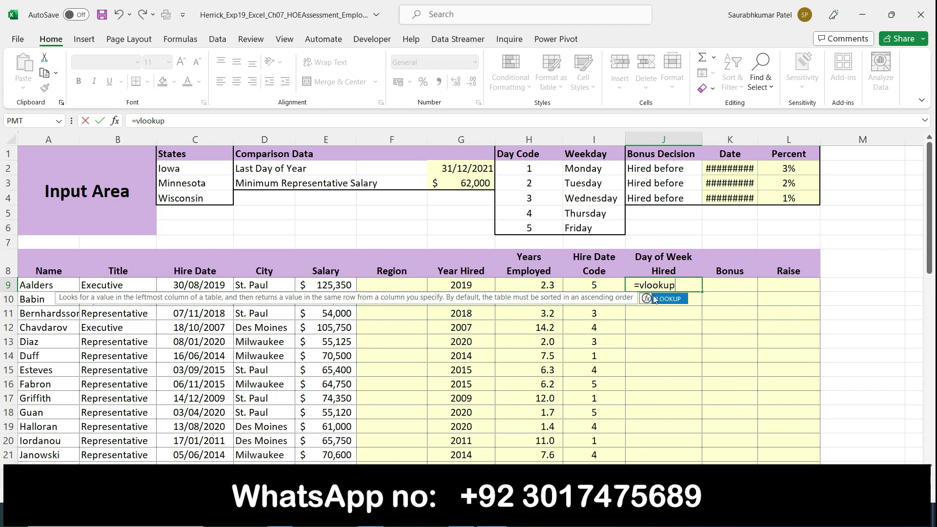
double_click(671, 303)
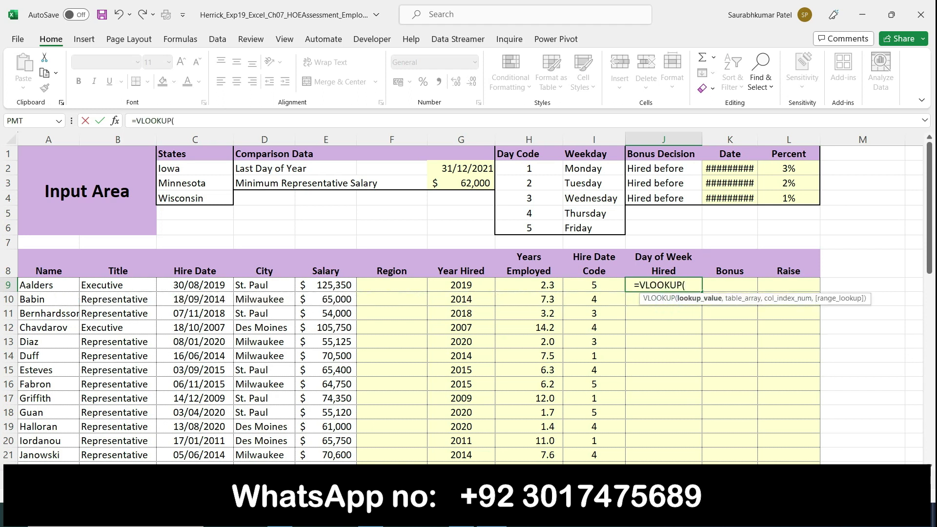
Step: In Word, highlight 'up the value stored in cell I9' in instruction 5
left_click(461, 515)
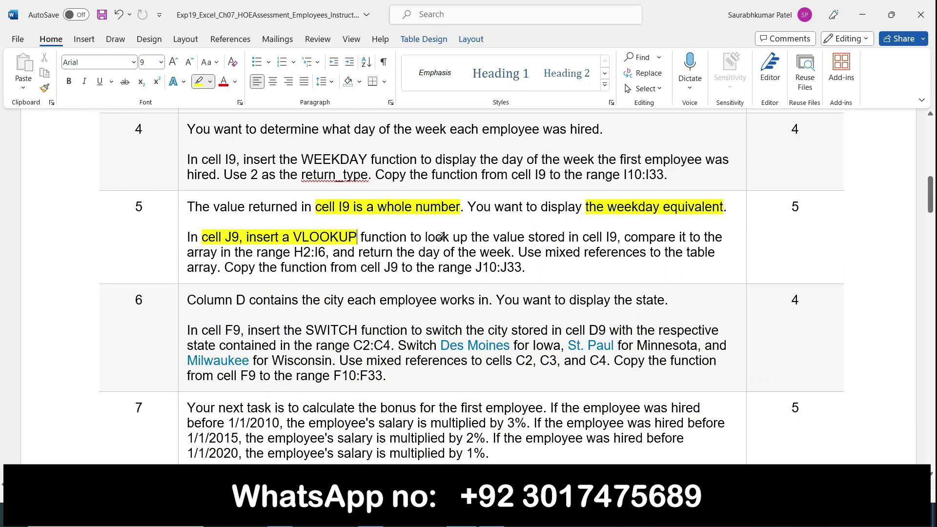
left_click_drag(461, 239, 618, 237)
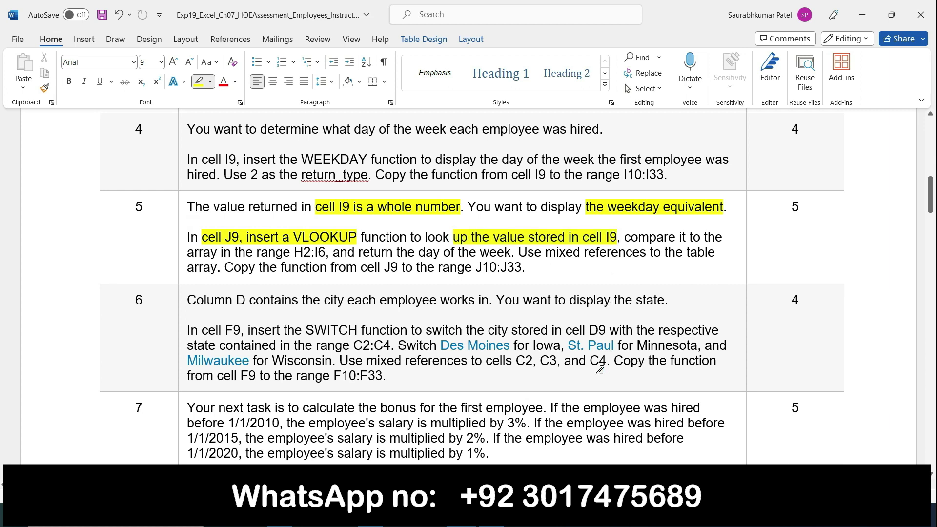
Step: In Excel, enter I9 as the lookup value of the VLOOKUP formula in J9
key("alt+Tab")
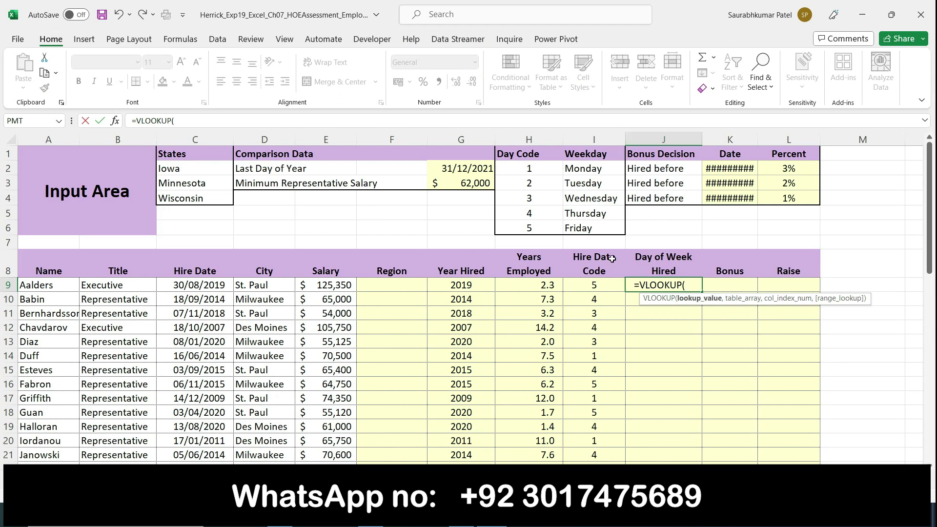
left_click(594, 286)
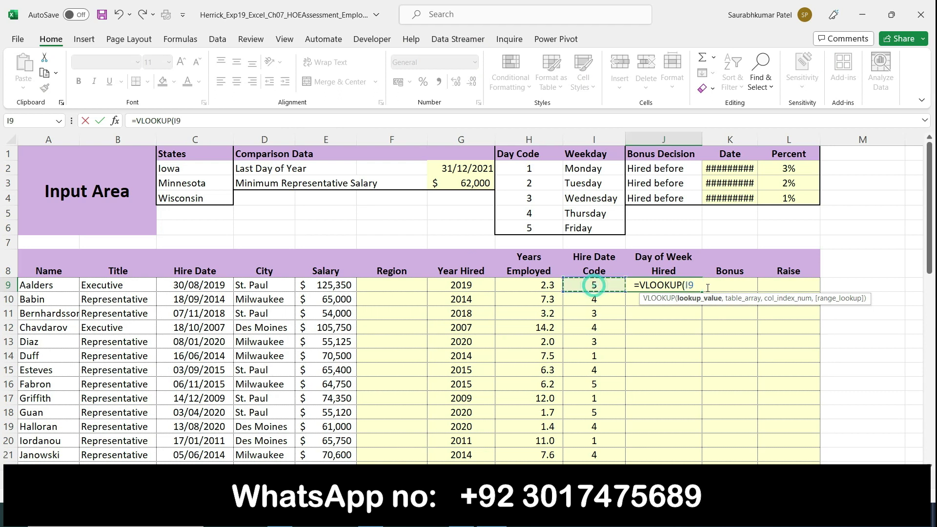
type(",")
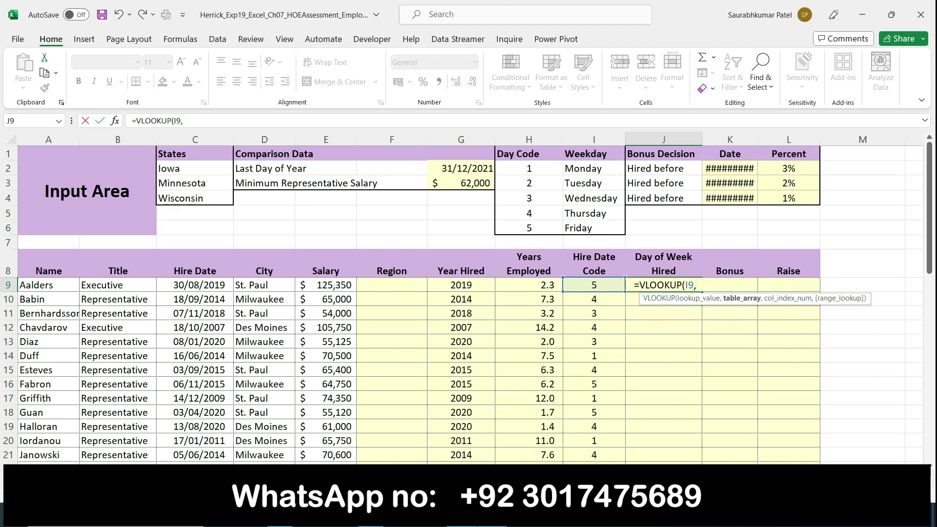
Step: Set the table array of the VLOOKUP formula in J9 to the absolute range $H$2:$I$6
key("alt+Tab")
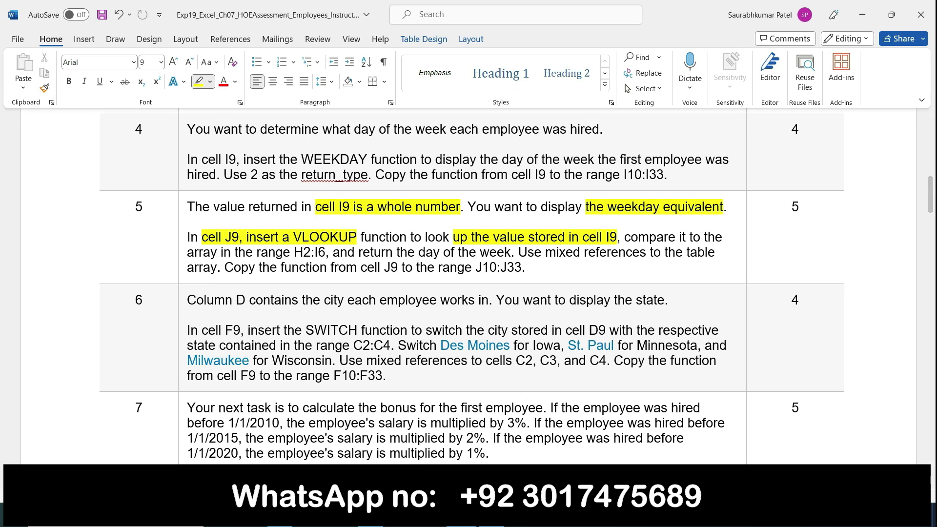
key("alt+Tab")
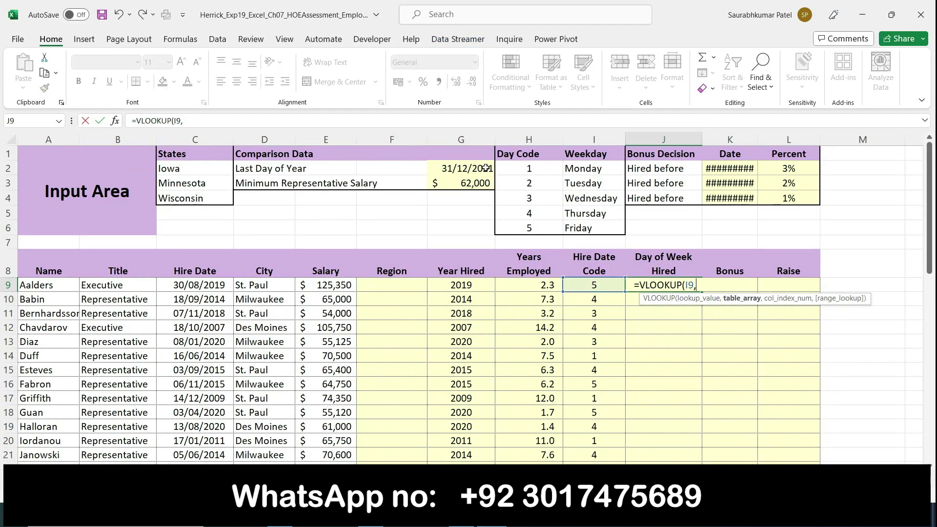
left_click_drag(511, 169, 591, 230)
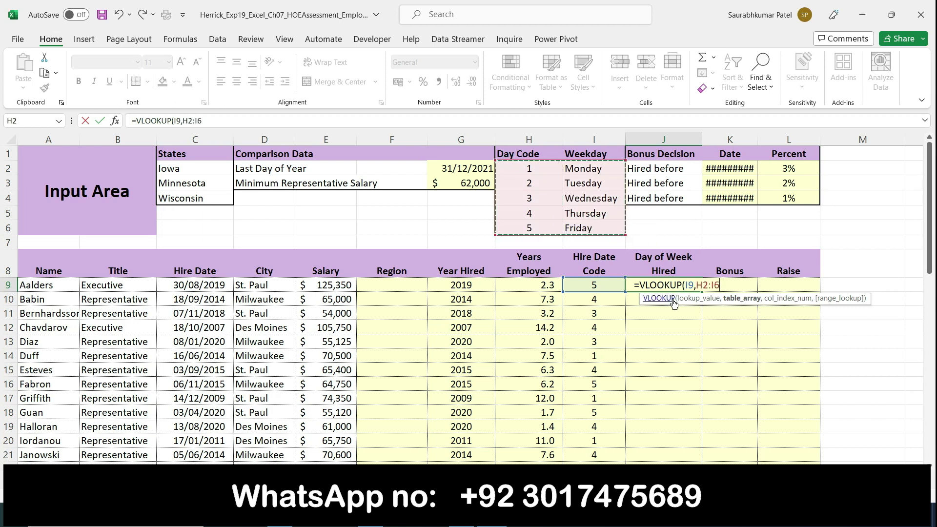
key("F4")
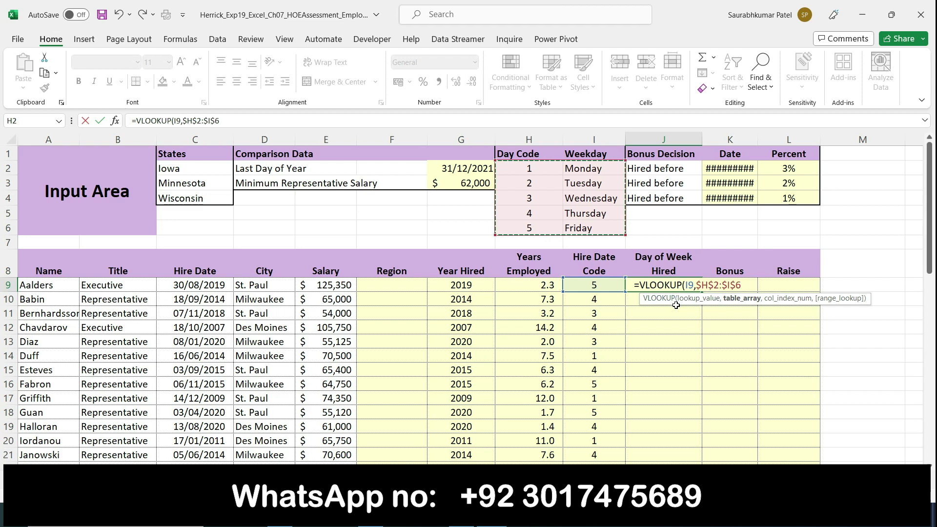
type(",")
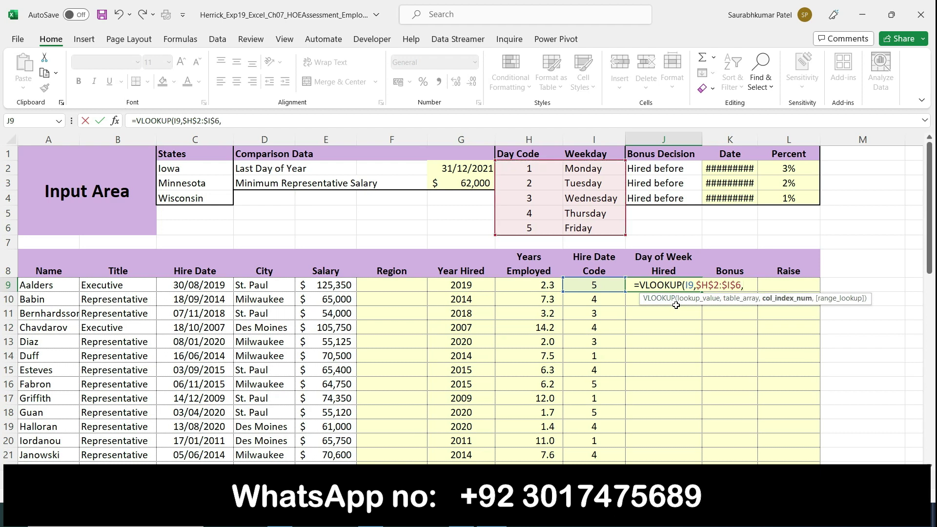
Step: In Word, highlight 'day of the week' in instruction 5, and in Excel complete the J9 VLOOKUP with column index 2
left_click(462, 515)
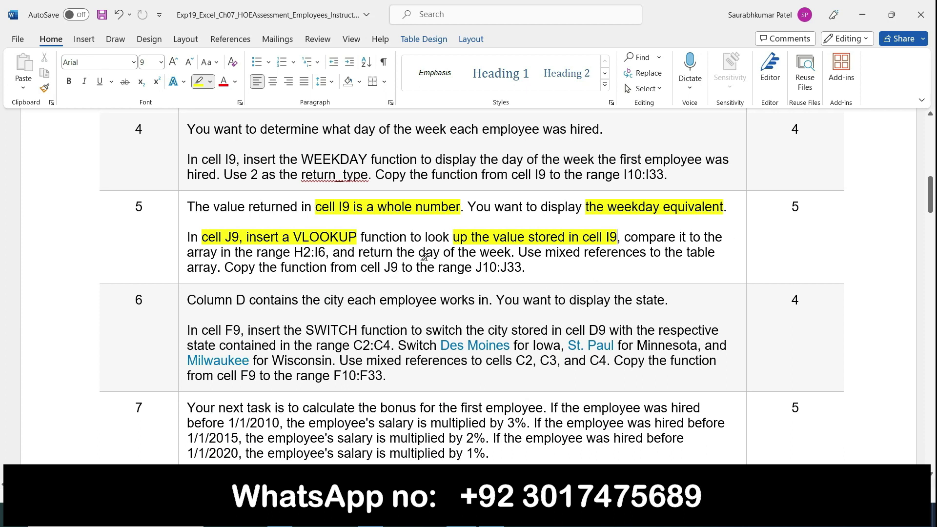
left_click_drag(420, 253, 511, 254)
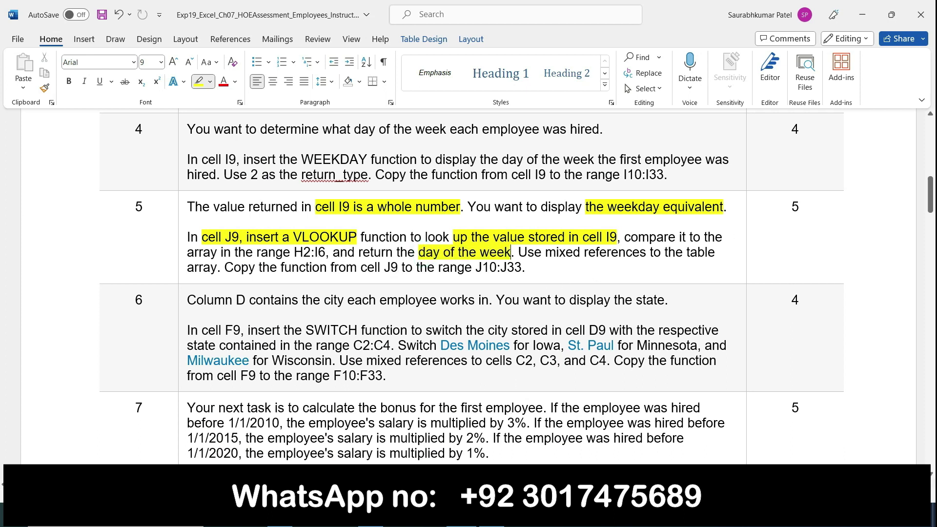
key("alt+Tab")
type("2)")
key("Return")
left_click(659, 283)
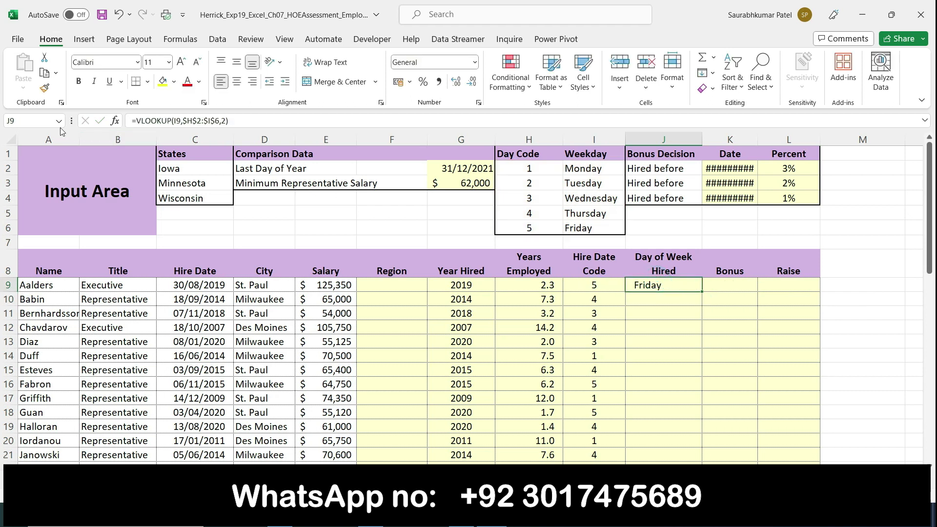
Step: Review the function arguments of the VLOOKUP in cell J9, including its column index number
left_click(114, 121)
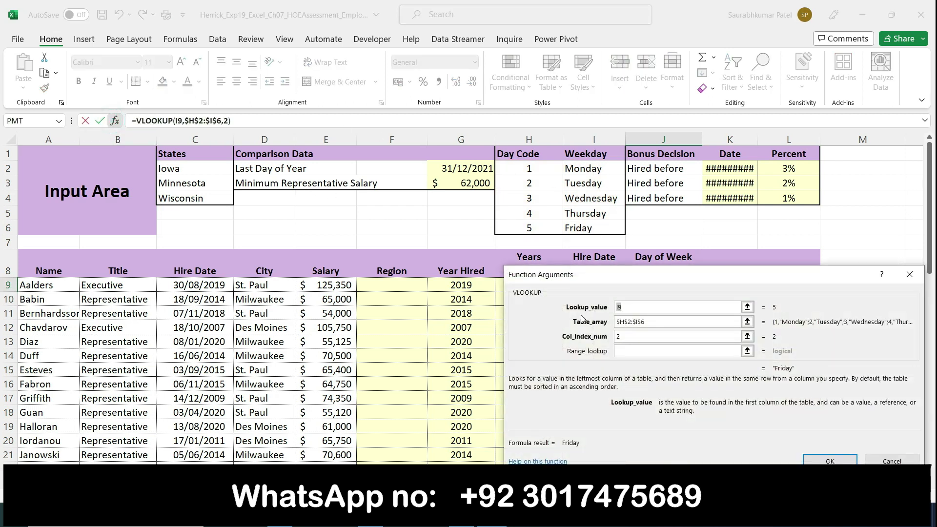
left_click(642, 339)
left_click(827, 460)
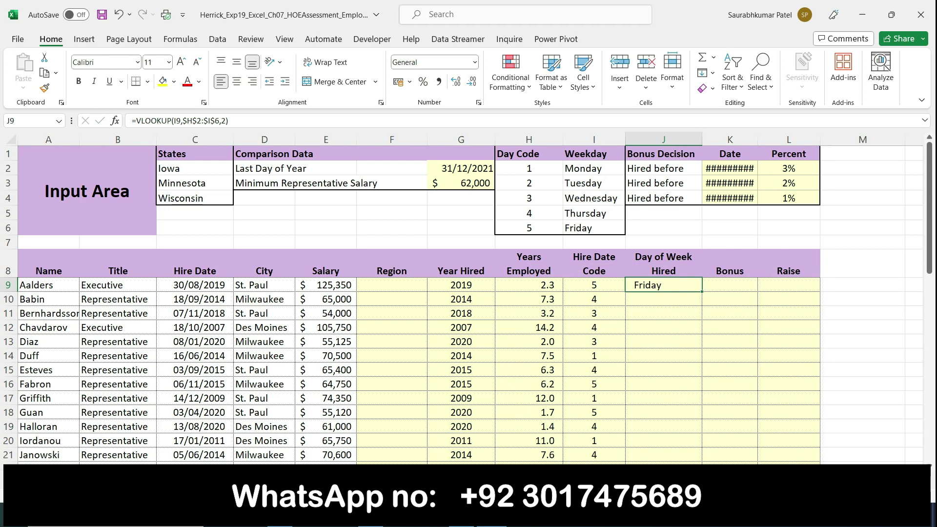
Step: In Word, highlight 'Use mixed references to the table array.' in instruction 5
key("alt+Tab")
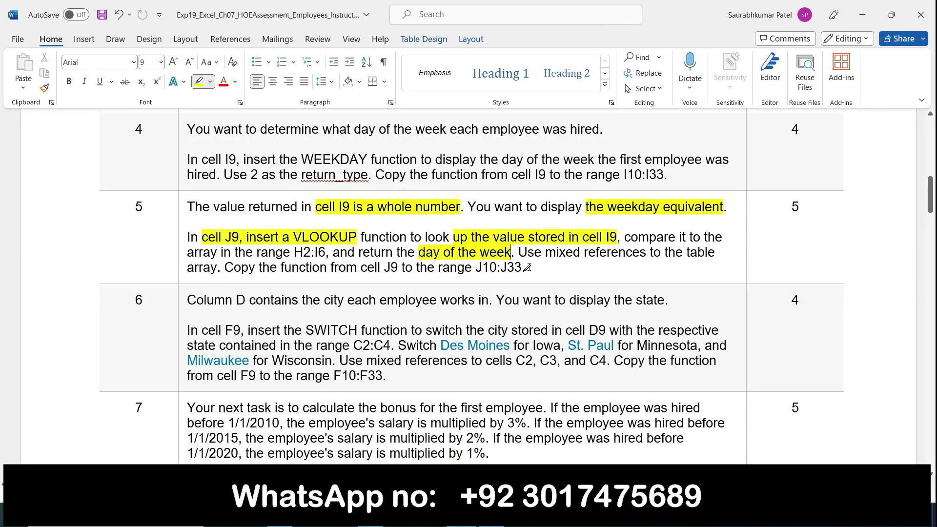
left_click_drag(519, 252, 222, 268)
key("ctrl+alt+h")
Step: In Excel, check the table array argument of the VLOOKUP in cell J9
key("alt+Tab")
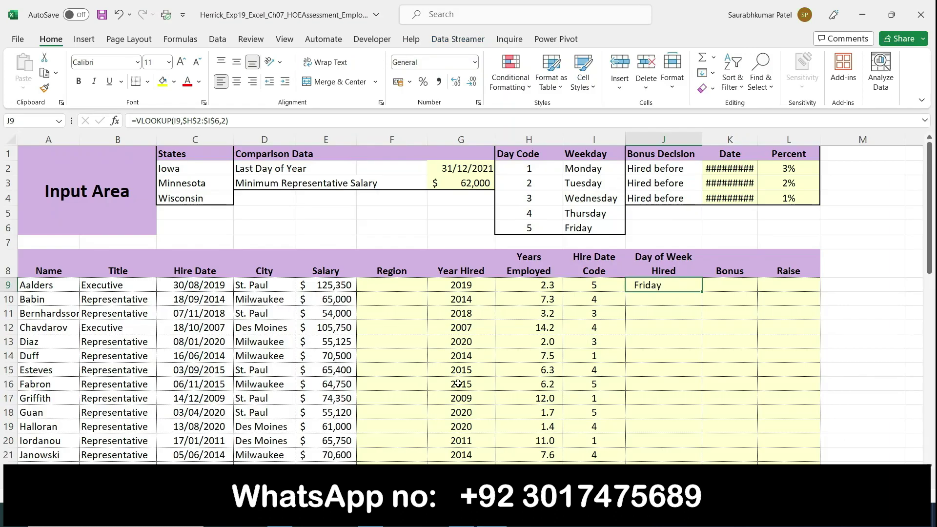
left_click(115, 121)
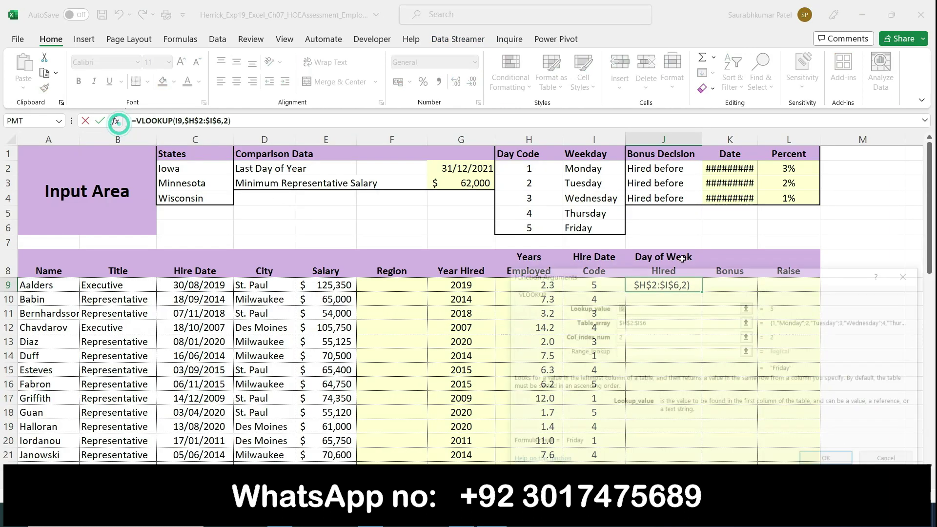
left_click(622, 323)
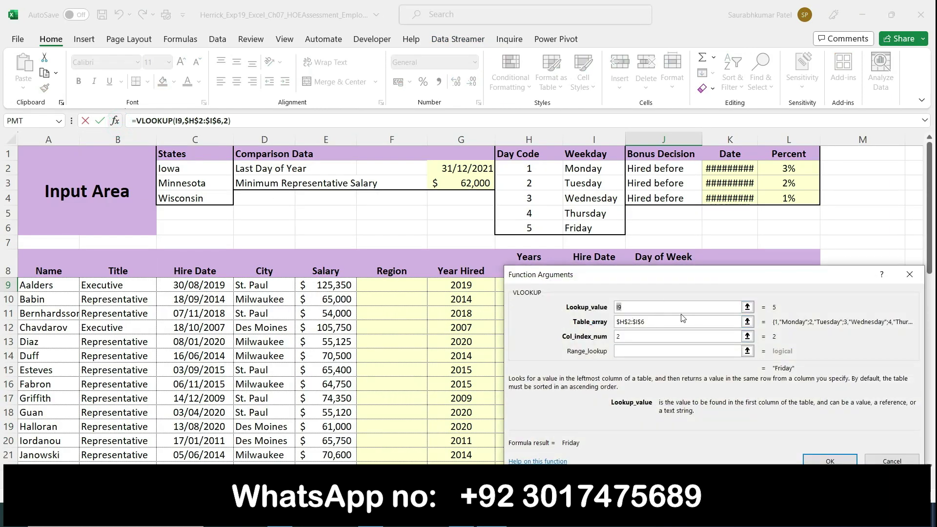
left_click(840, 460)
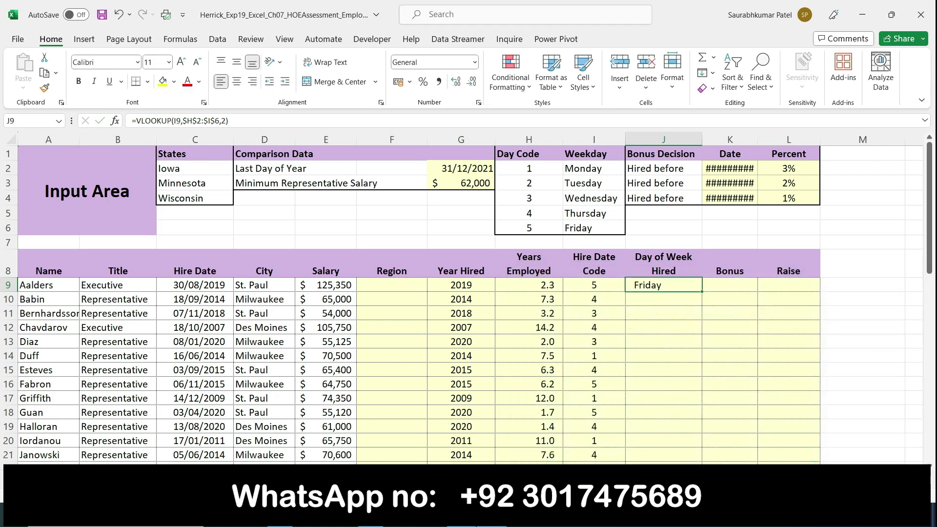
Step: In Word, highlight 'the function from cell J9 to the range J10:J33', and in Excel copy the J9 formula to J10:J33
key("alt+Tab")
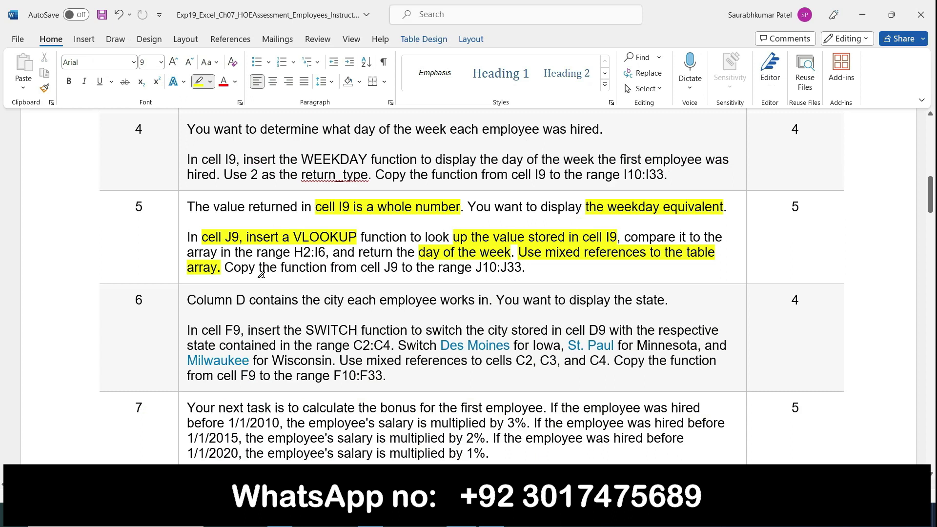
left_click_drag(260, 270, 522, 268)
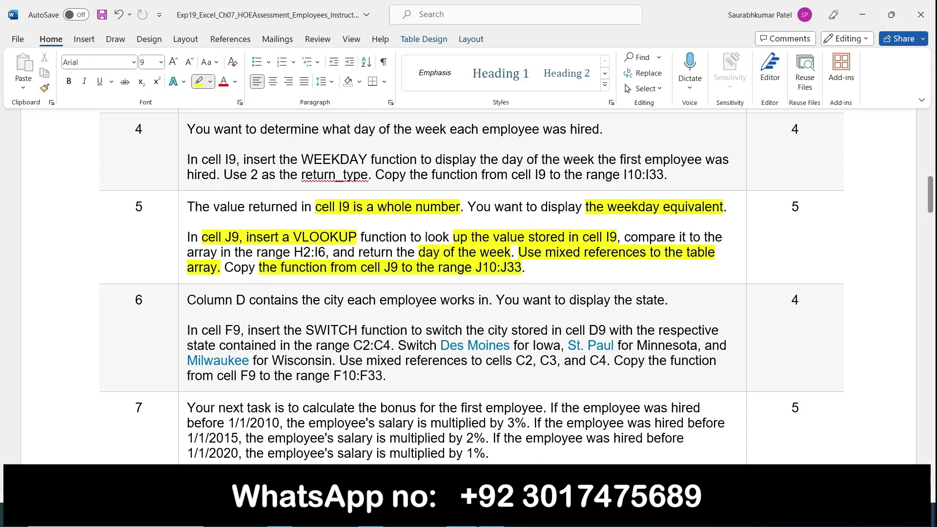
key("alt+Tab")
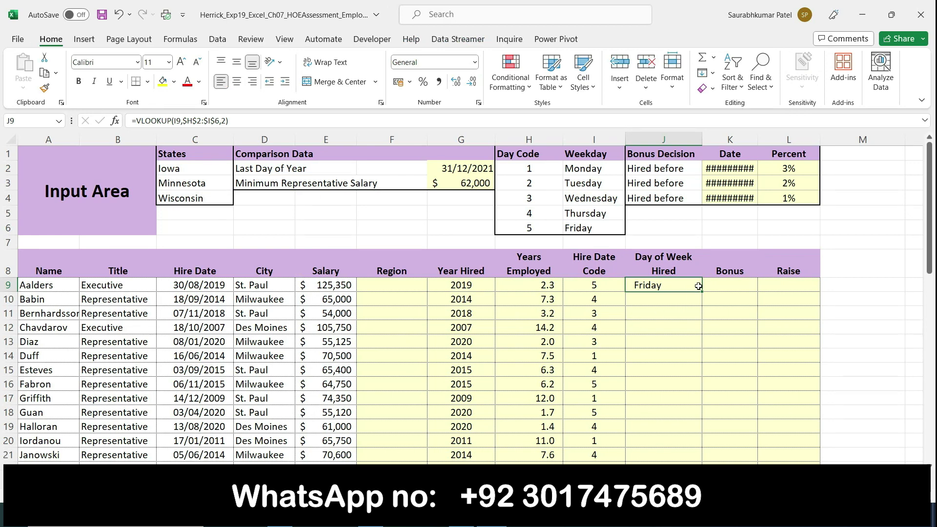
left_click_drag(704, 291, 701, 413)
scroll(701, 412, "up", 5)
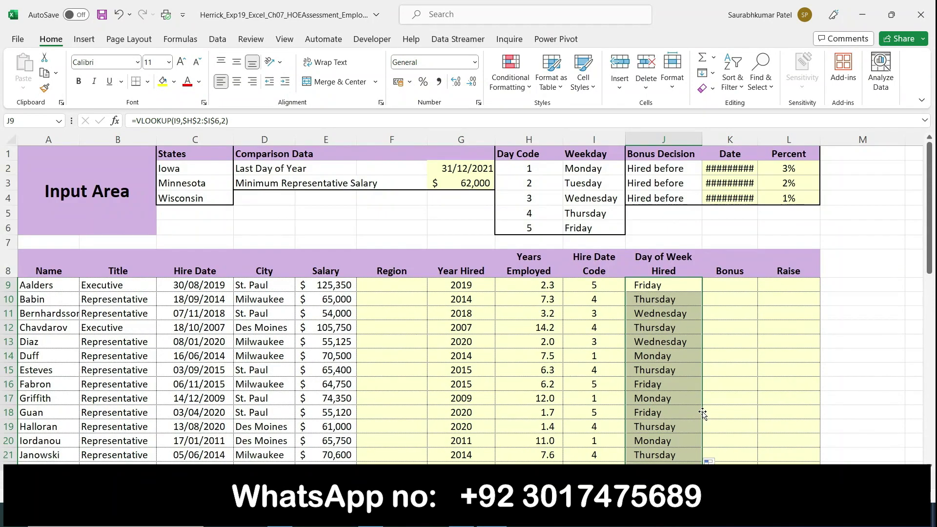
left_click(723, 283)
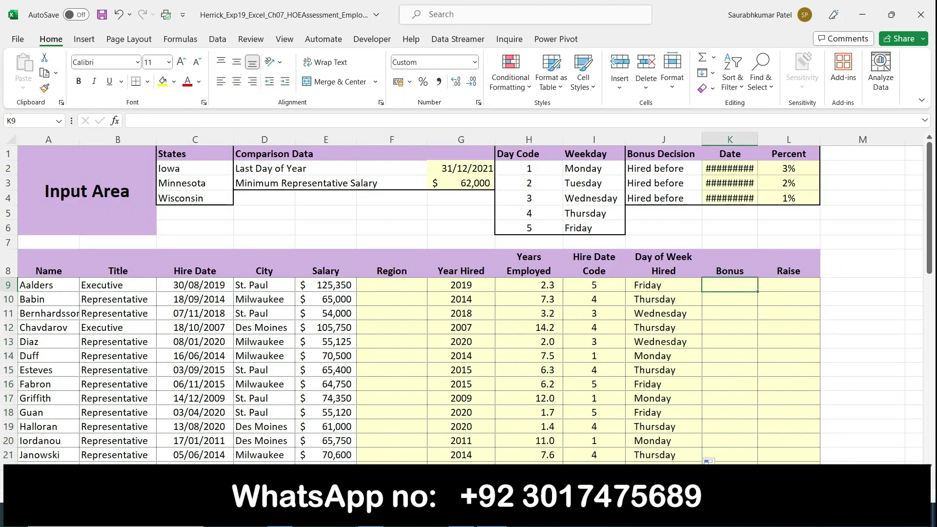
Step: In Word, remove the highlighting from instruction 5's text and highlight its step number and points value instead
key("alt+Tab")
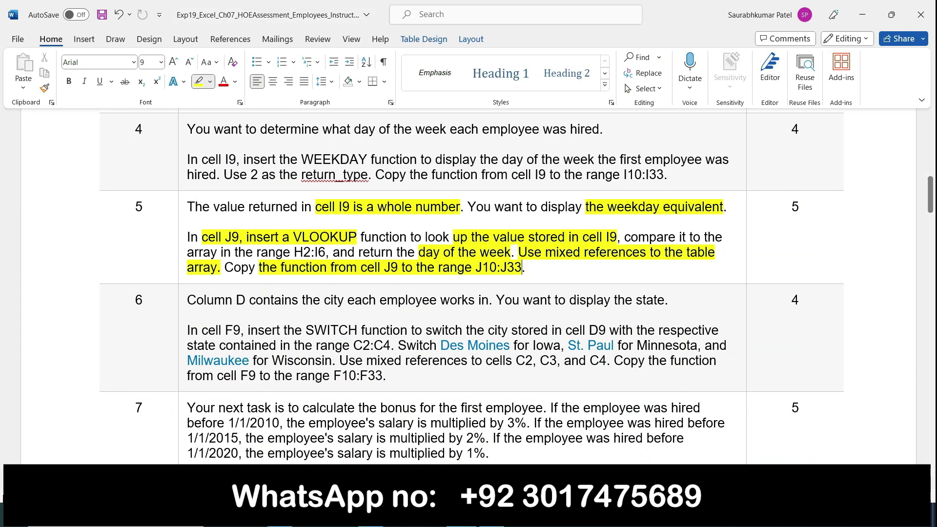
left_click(182, 209)
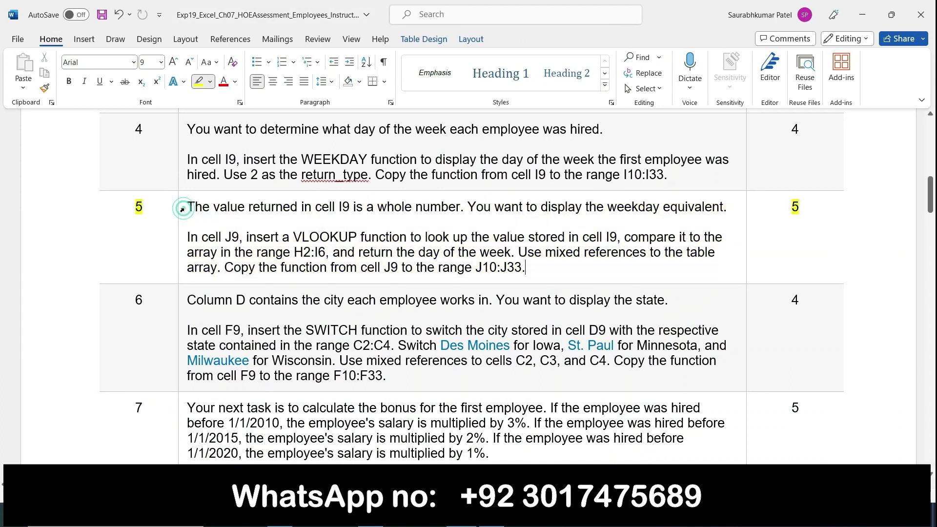
Step: In instruction 6, highlight 'D contains the city each employee works in.', 'display the state.', 'In cell F9' and 'SWITCH function'
scroll(225, 275, "down", 2)
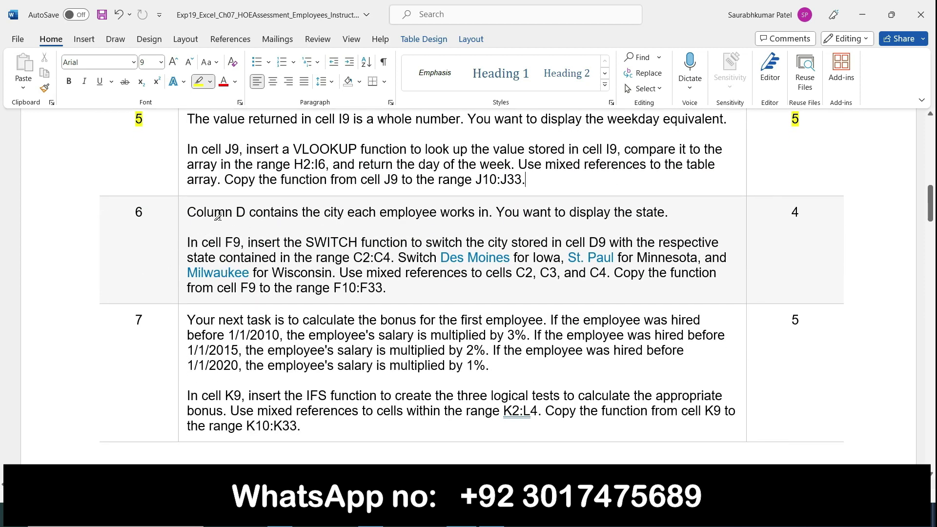
left_click_drag(236, 210, 496, 204)
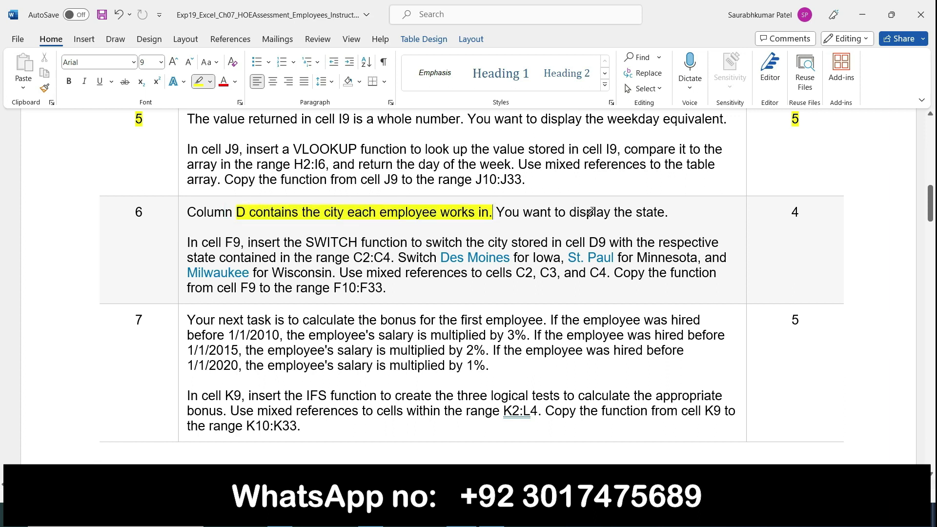
left_click_drag(571, 212, 668, 212)
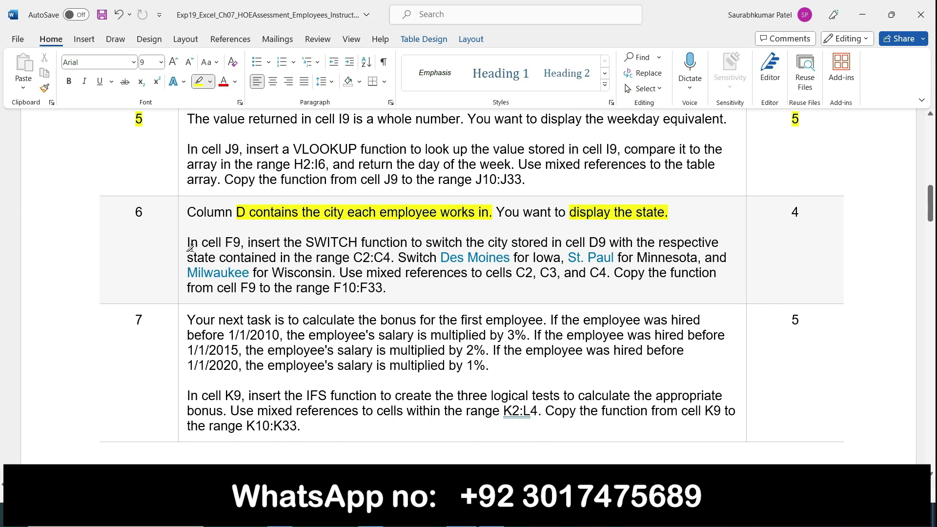
left_click_drag(188, 247, 241, 247)
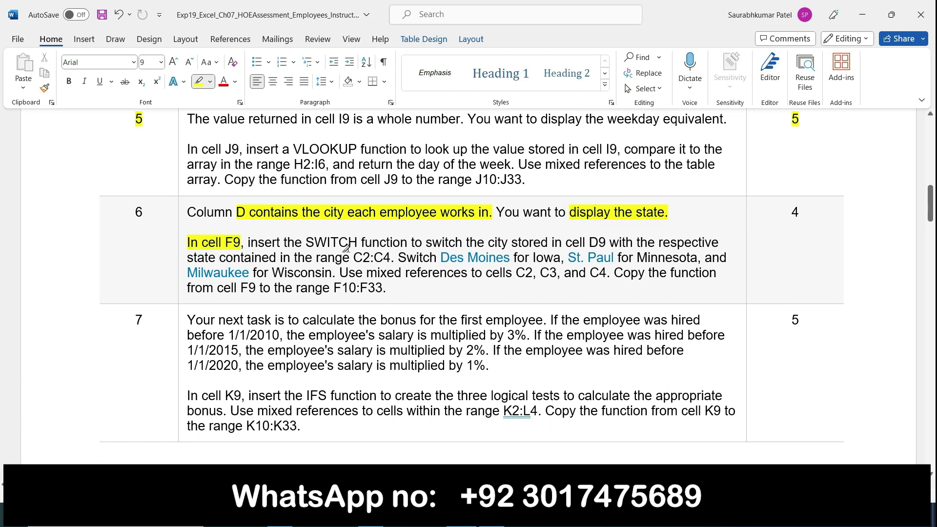
left_click_drag(308, 243, 409, 242)
Step: In Excel, begin a SWITCH formula in cell F9 of the Region column
key("alt+Tab")
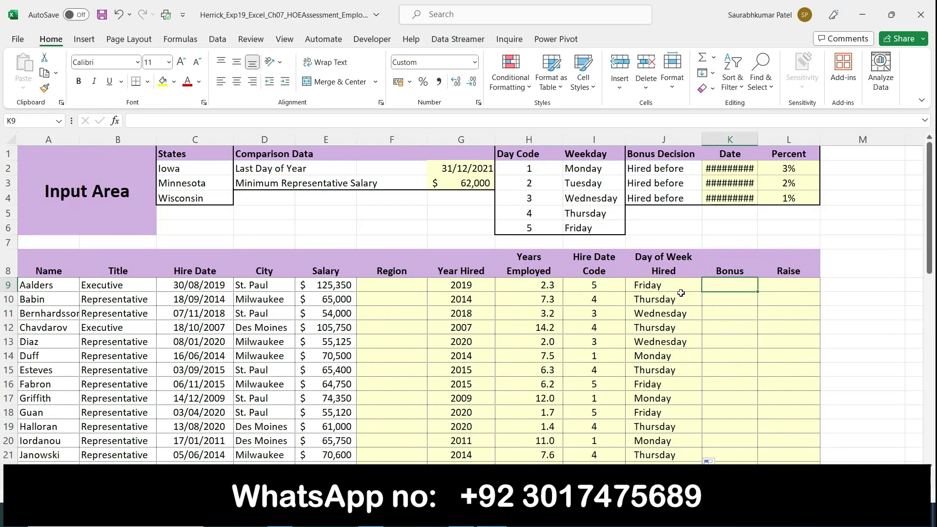
left_click(389, 289)
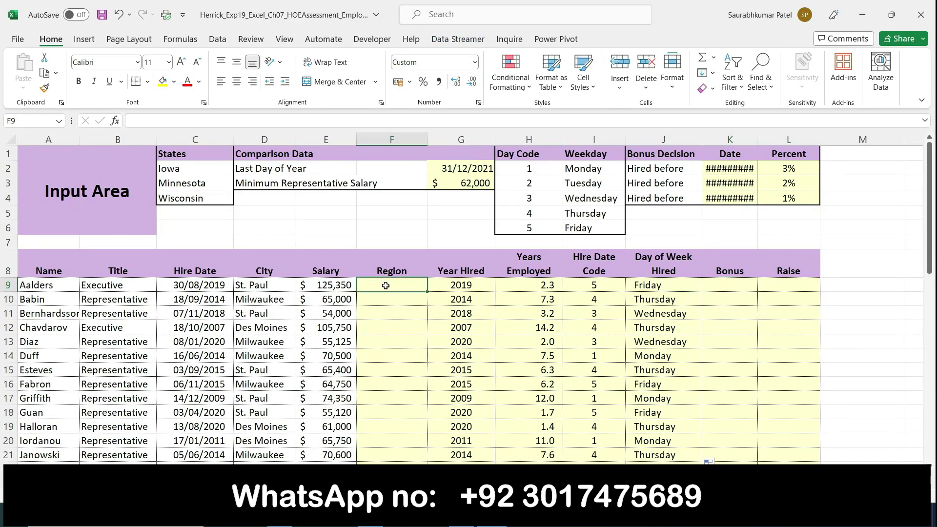
type("=")
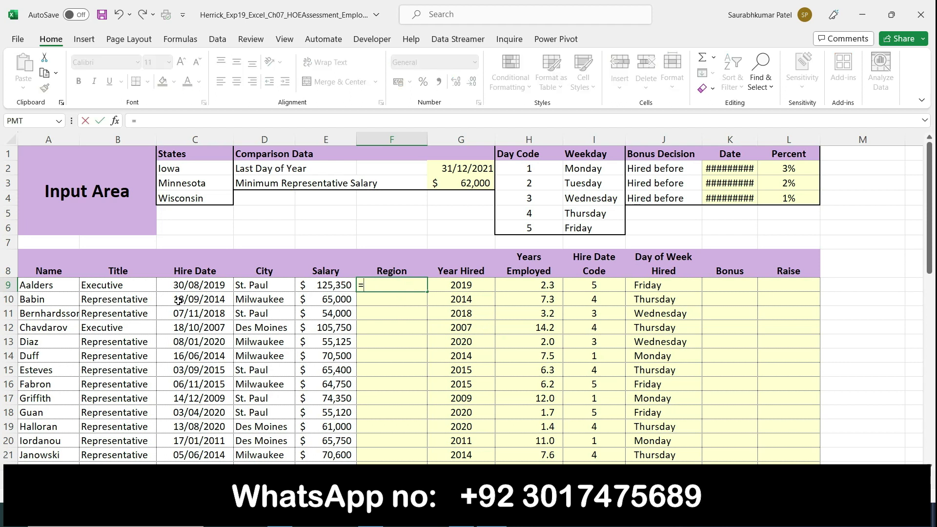
type("switc")
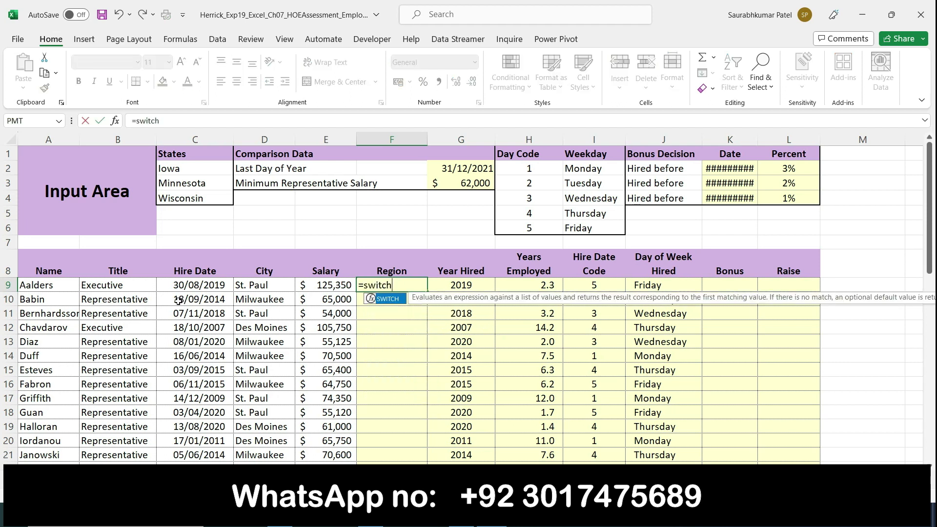
type("h")
double_click(386, 299)
Step: In Word, highlight the reference to cell D9 in instruction 6
key("alt+Tab")
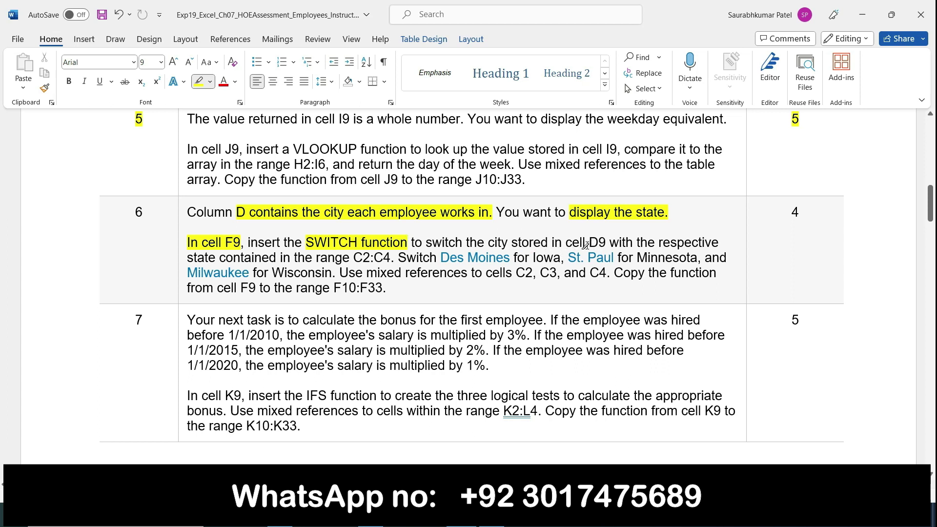
left_click_drag(586, 245, 625, 241)
left_click(621, 254)
Step: In Excel, set the expression of cell F9's SWITCH formula to D9=St.Paul, ready for the next argument
key("alt+Tab")
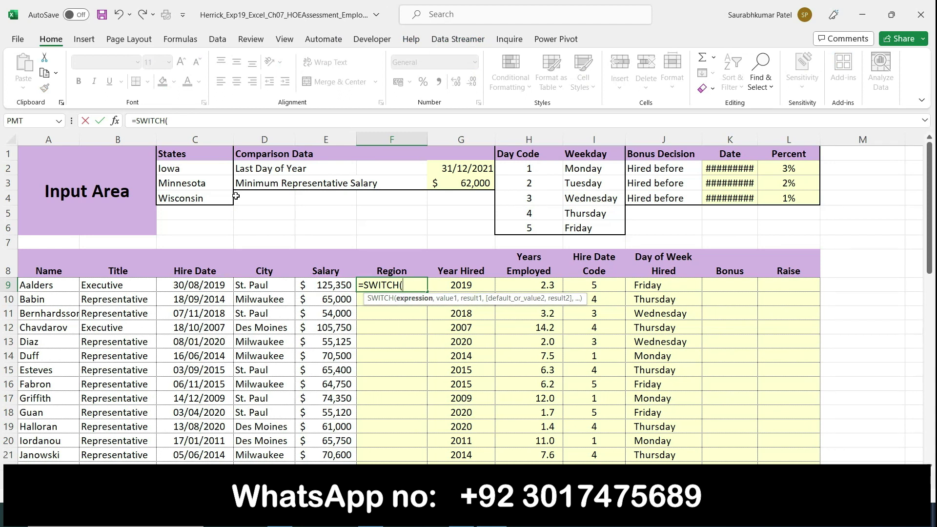
left_click(264, 285)
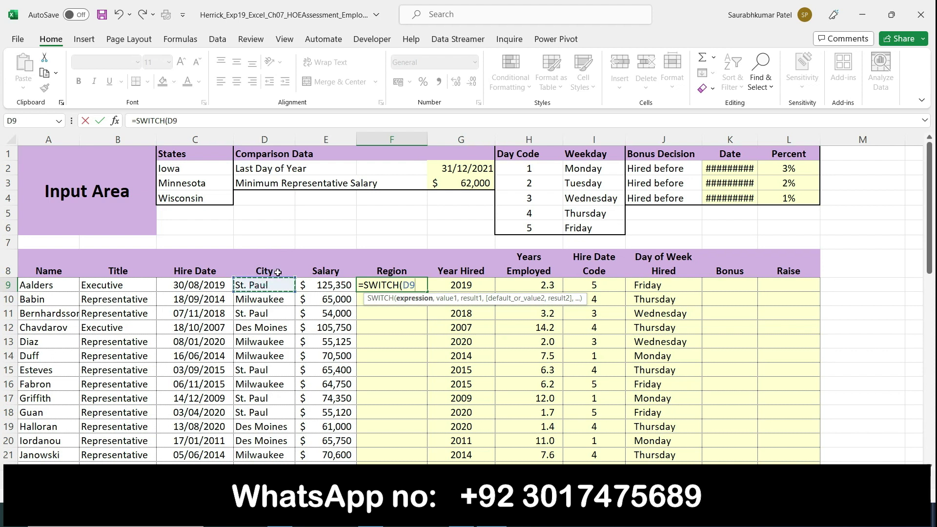
type("=st")
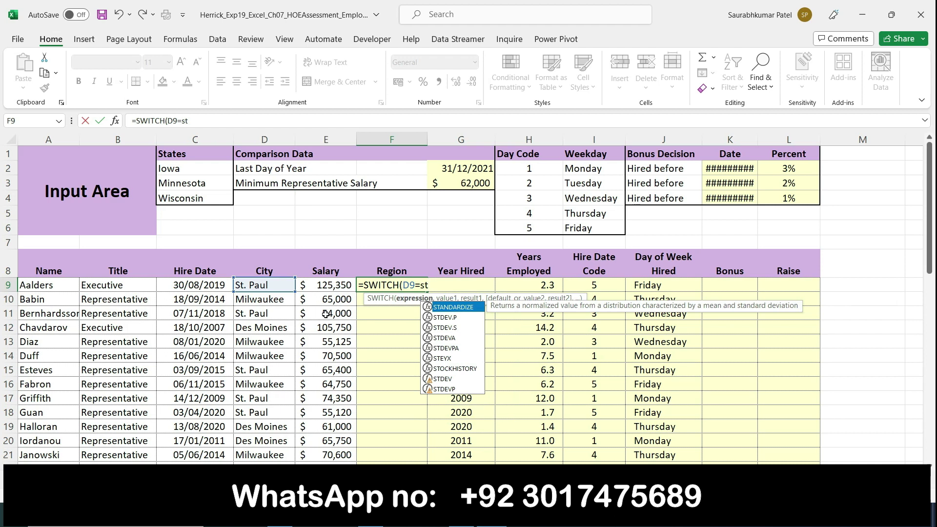
type(".")
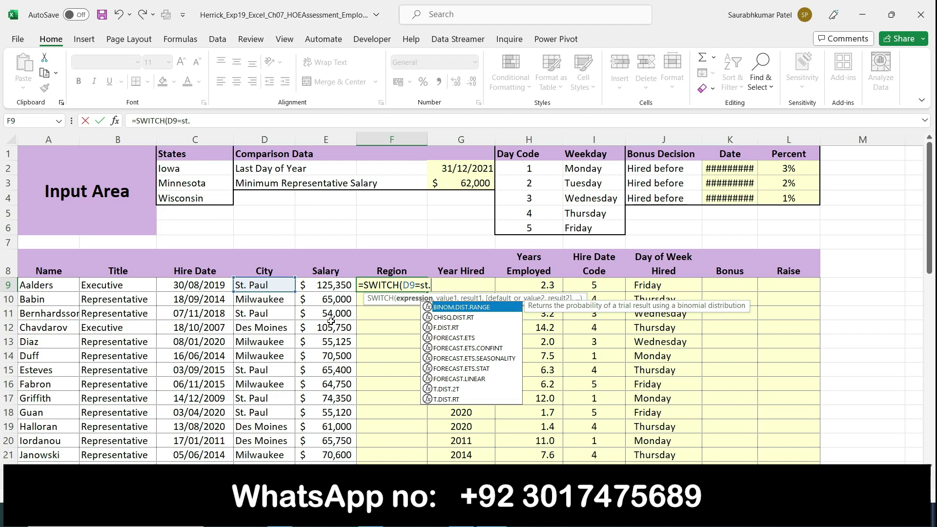
type("Pa")
key("BackSpace")
key("BackSpace")
key("BackSpace")
key("BackSpace")
key("BackSpace")
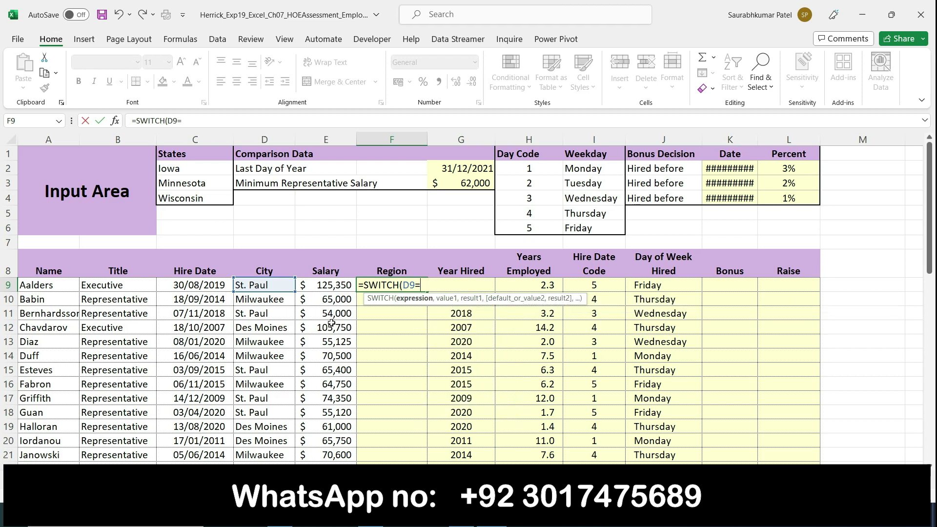
type("St.")
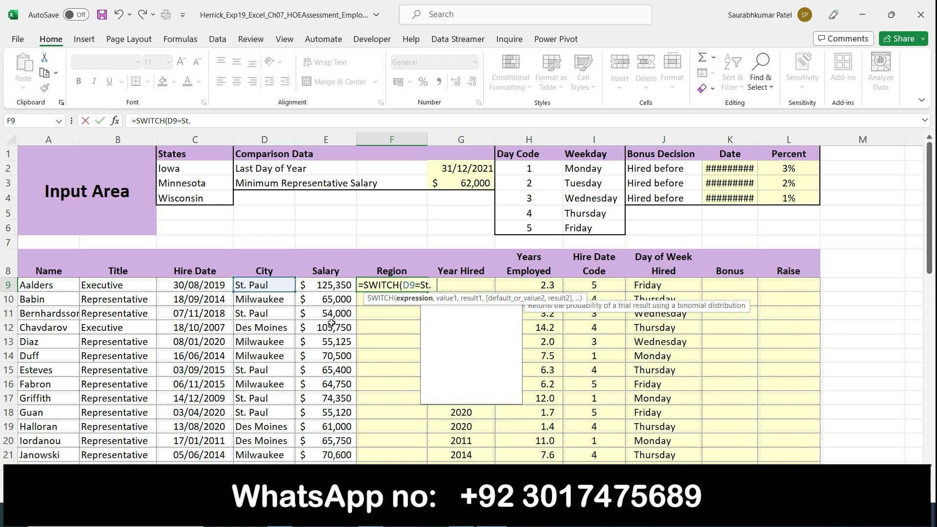
type("Paul")
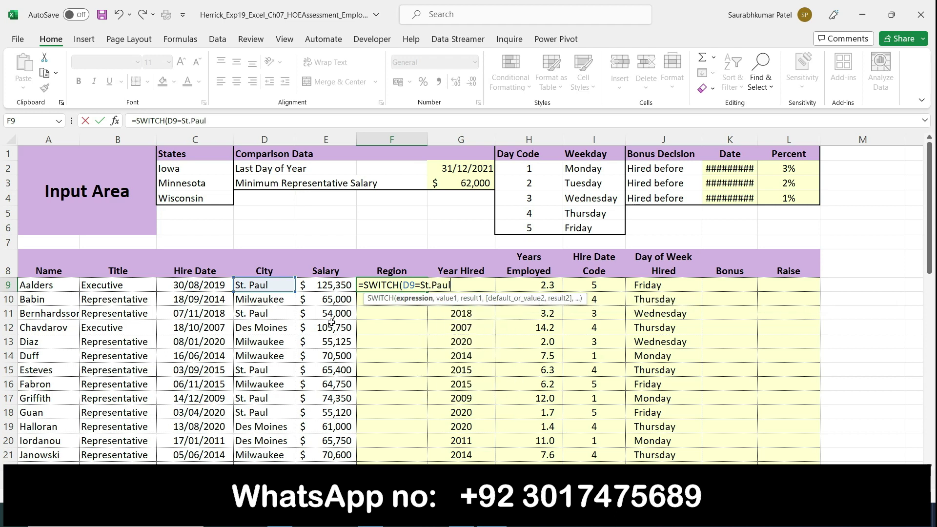
type(",")
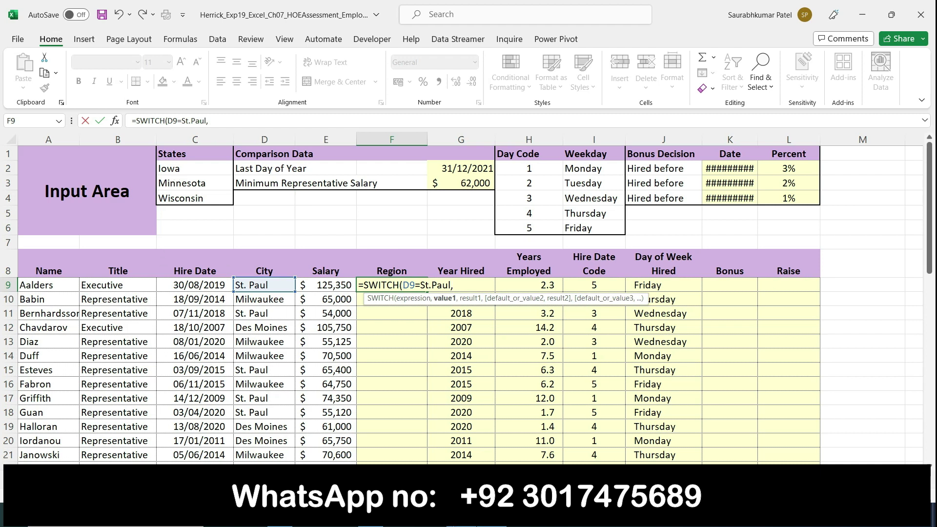
Step: Switch to Word, highlight 'Minnesota,' in instruction 6, and return to the Excel workbook
left_click(466, 515)
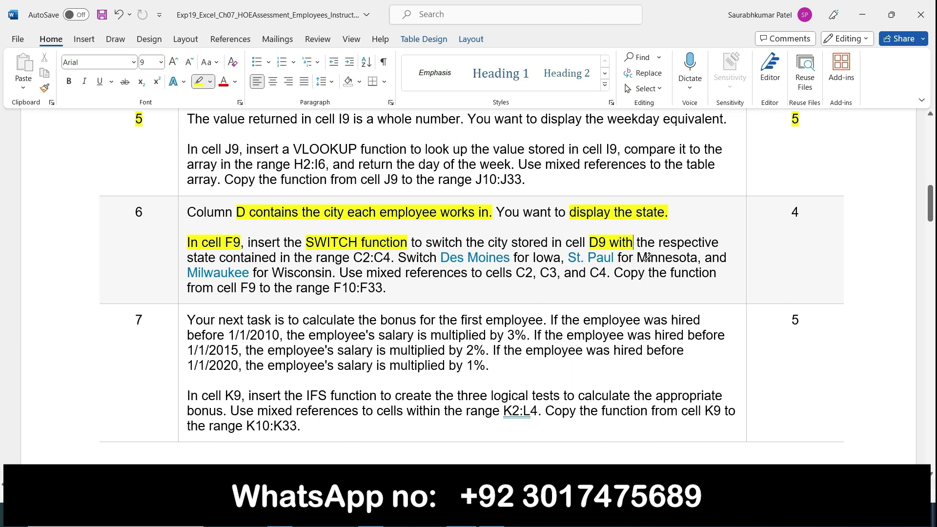
left_click_drag(637, 258, 701, 258)
key("alt+Tab")
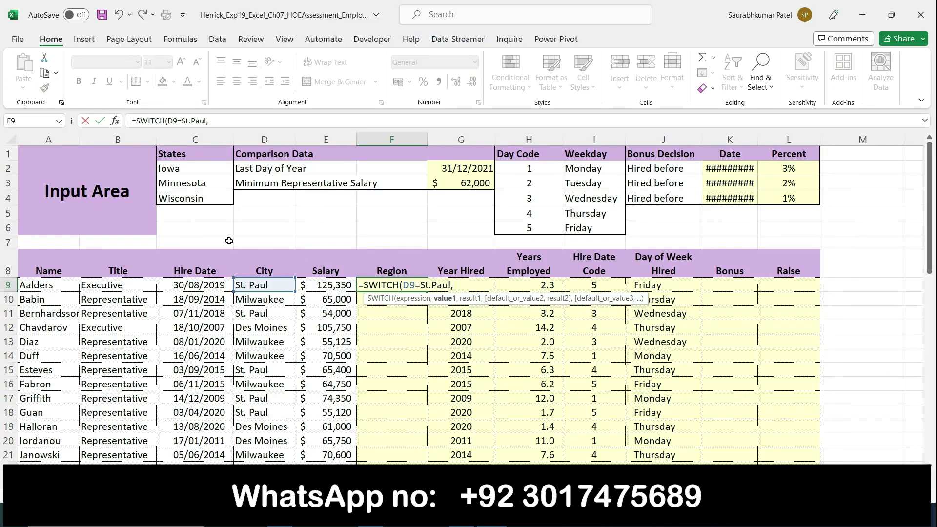
Step: Add the absolute reference $C$3 for Minnesota and the text Milwaukee as arguments in F9's SWITCH formula
left_click(178, 184)
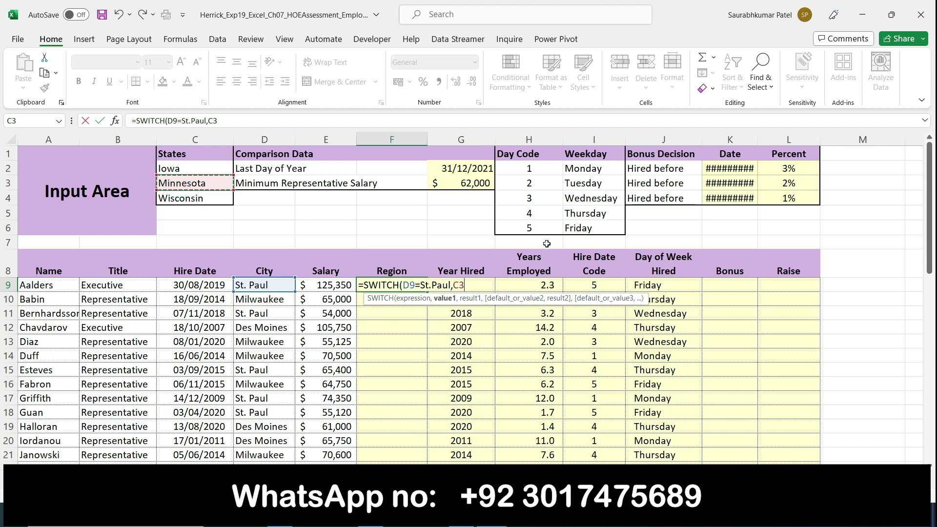
key("F4")
type(",")
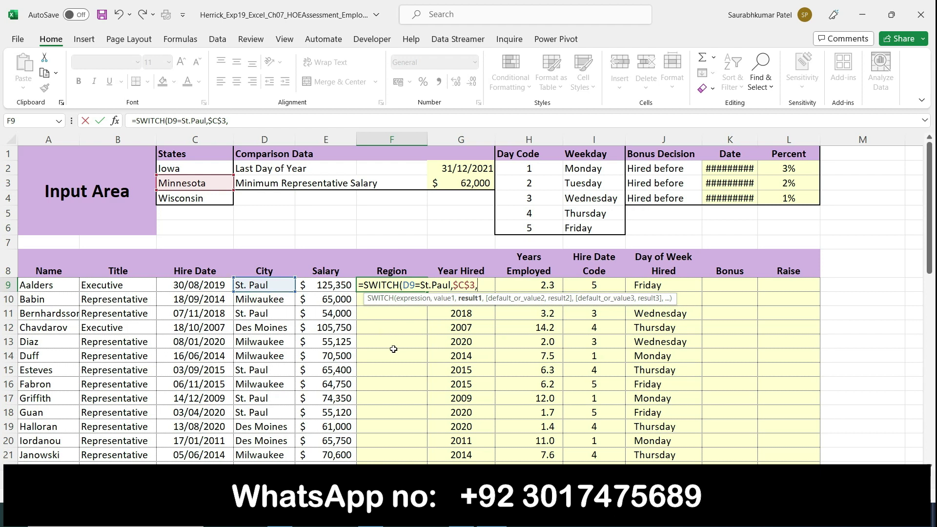
type("Milwaukee")
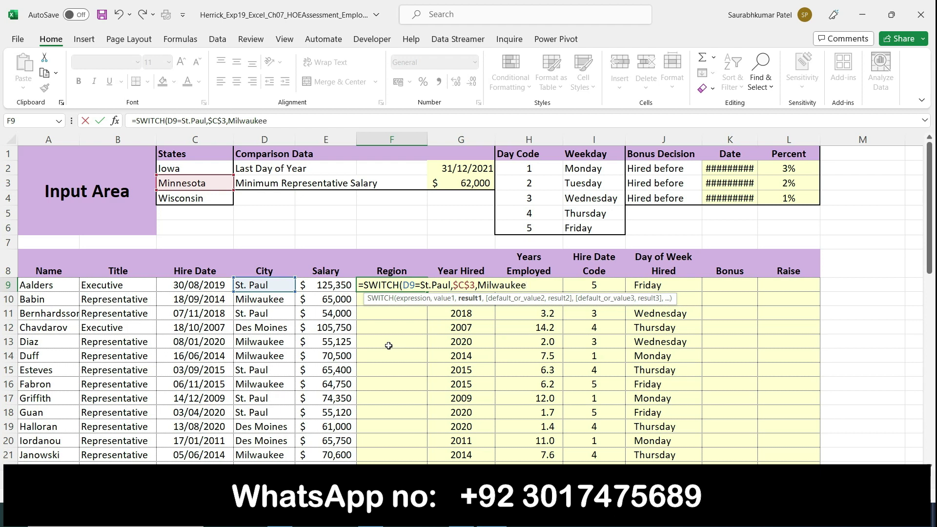
type(",")
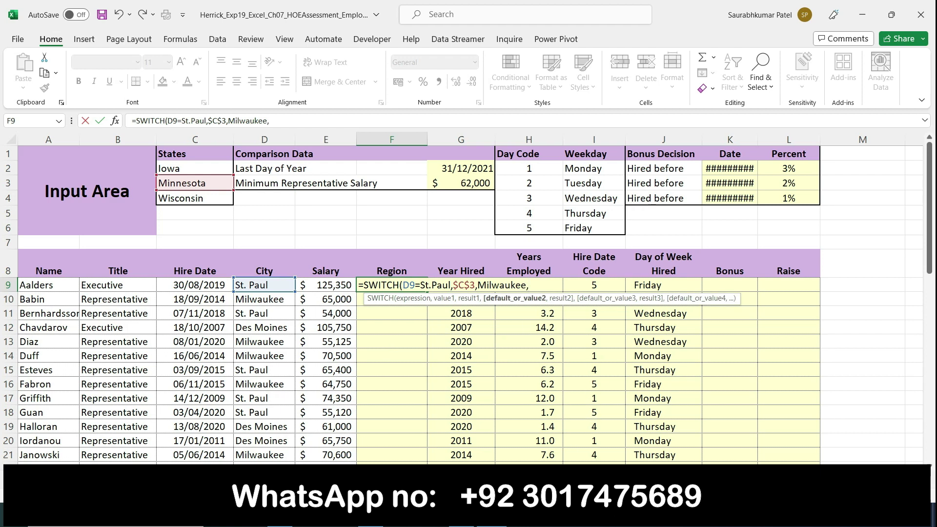
Step: Switch to Word, highlight 'Milwaukee for Wisconsin' in instruction 6, and return to the Excel workbook
key("alt+Tab")
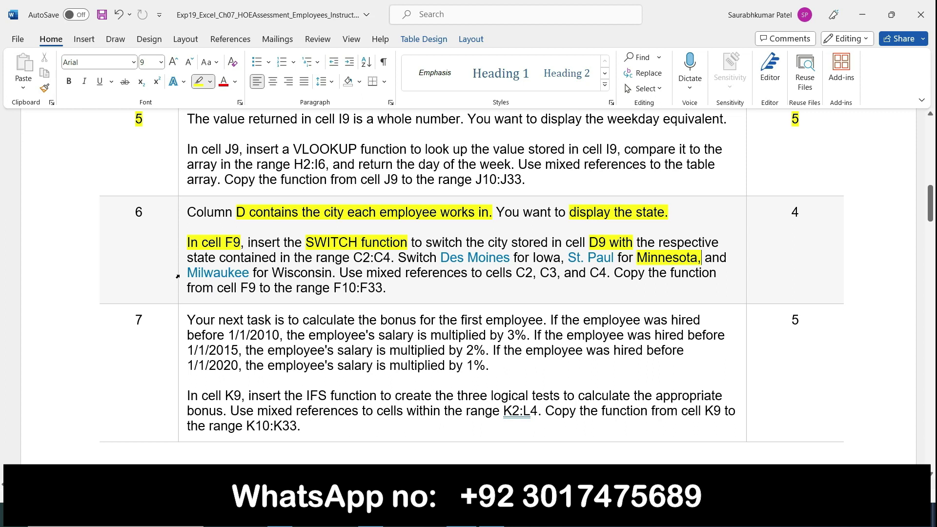
mouse_move(186, 273)
left_mouse_down()
mouse_move(330, 274)
mouse_move(293, 275)
left_mouse_up()
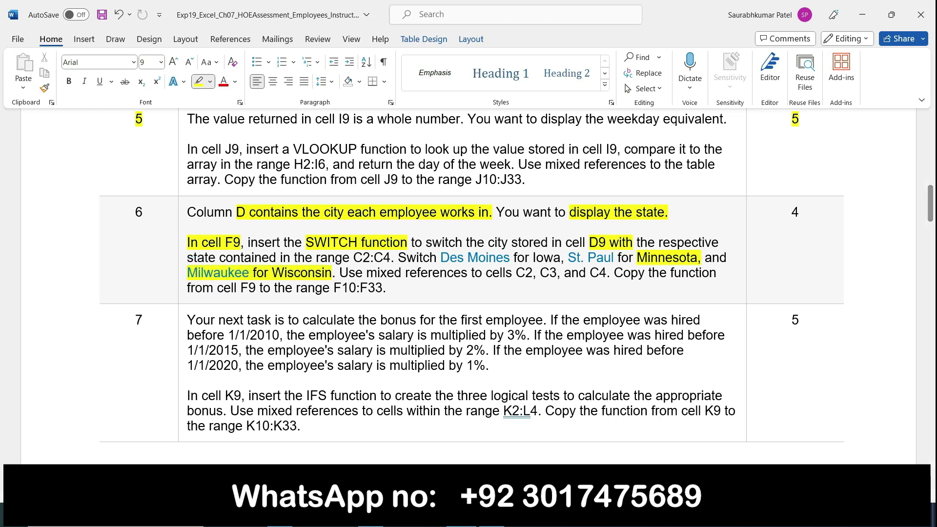
key("alt+Tab")
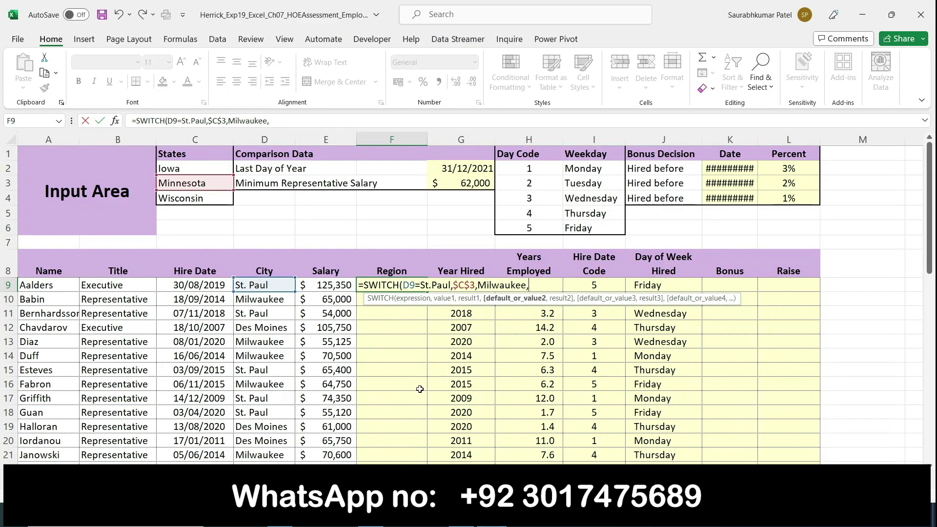
Step: Add the absolute reference $C$4 for Wisconsin as the next argument in F9's SWITCH formula
left_click(188, 203)
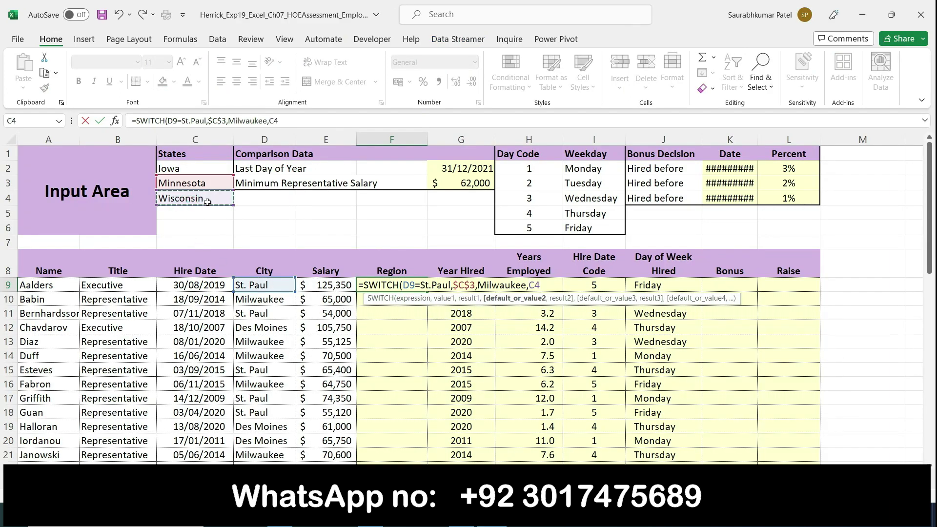
key("F4")
type(",")
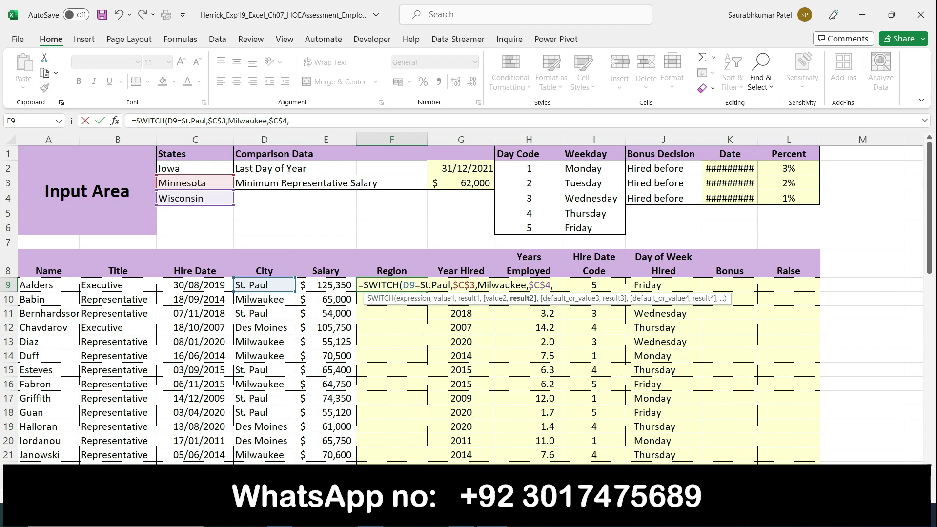
Step: Check instruction 6 in Word, and complete F9's SWITCH formula in Excel with Des Monies and the absolute reference $C$2
key("alt+Tab")
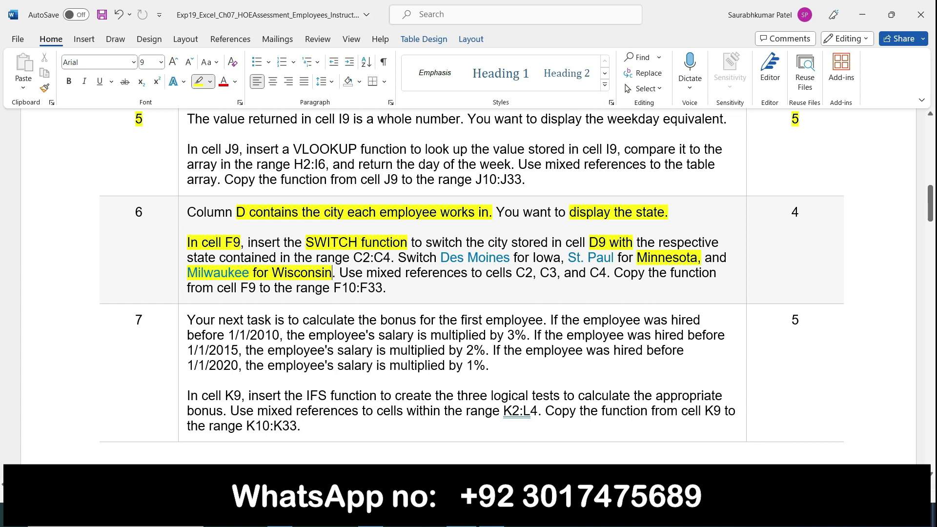
key("alt+Tab")
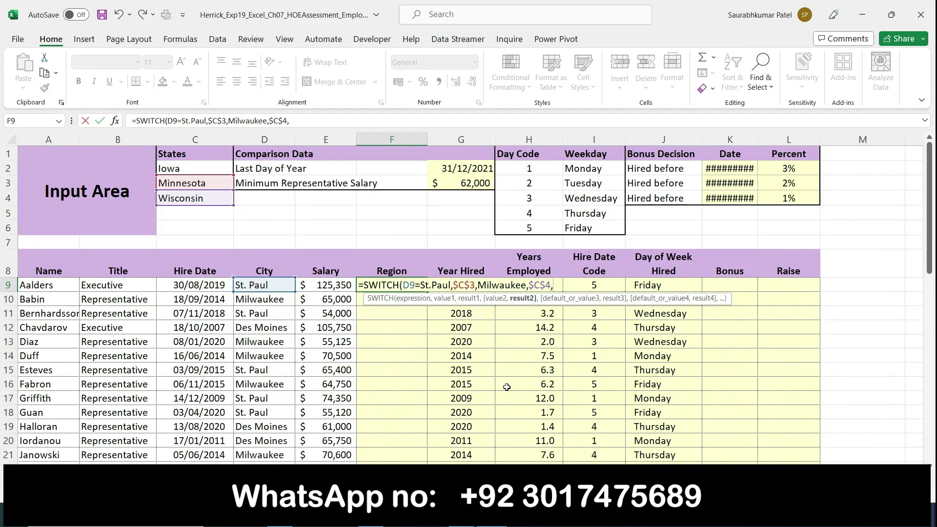
type("Des Monies")
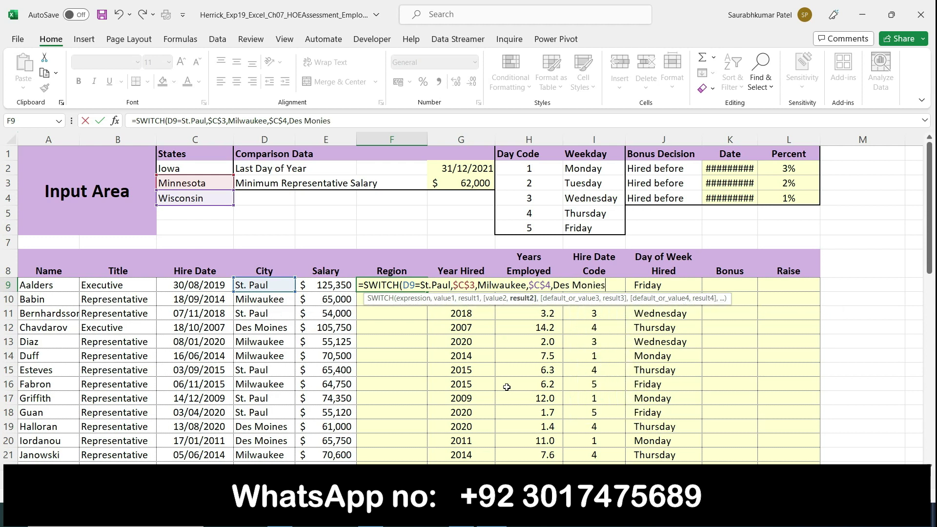
type(",")
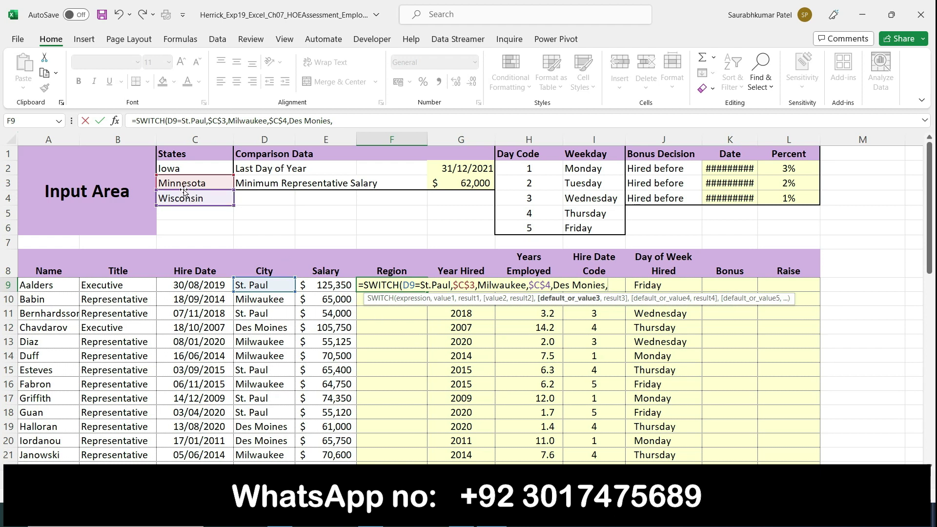
left_click(181, 169)
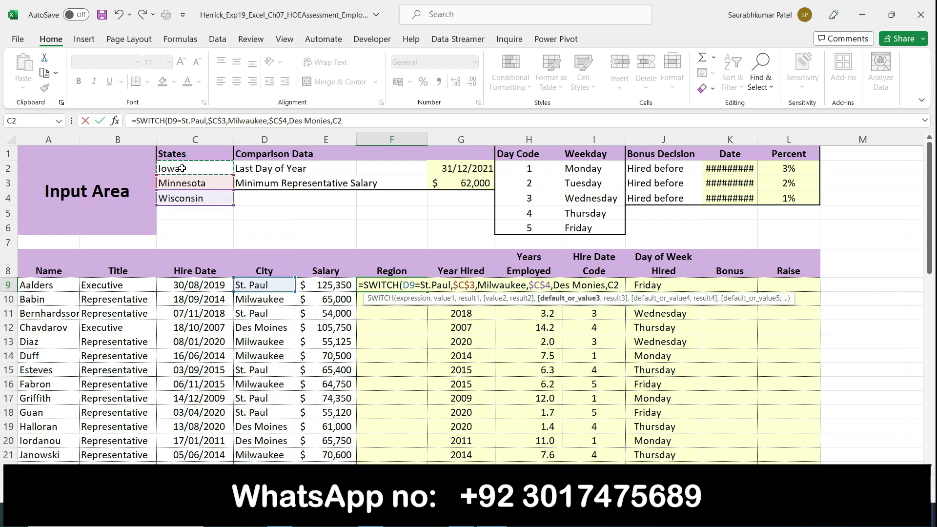
key("F4")
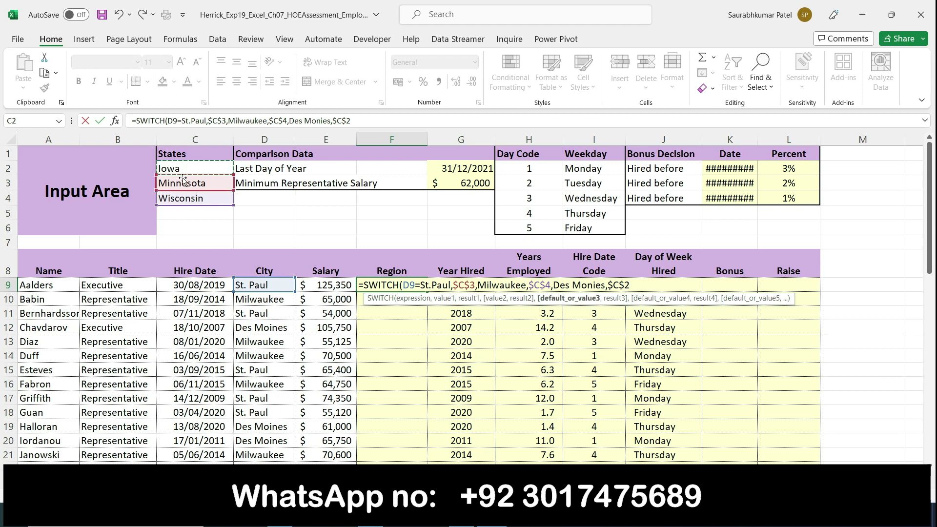
type(")")
key("Return")
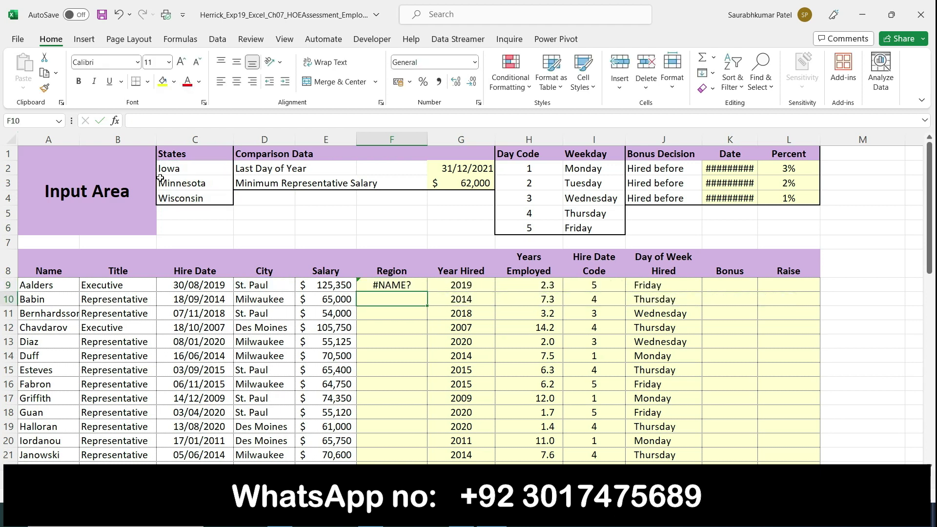
Step: Open the function arguments of cell F9's SWITCH formula and enclose St.Paul in quotation marks in the Expression
left_click(400, 283)
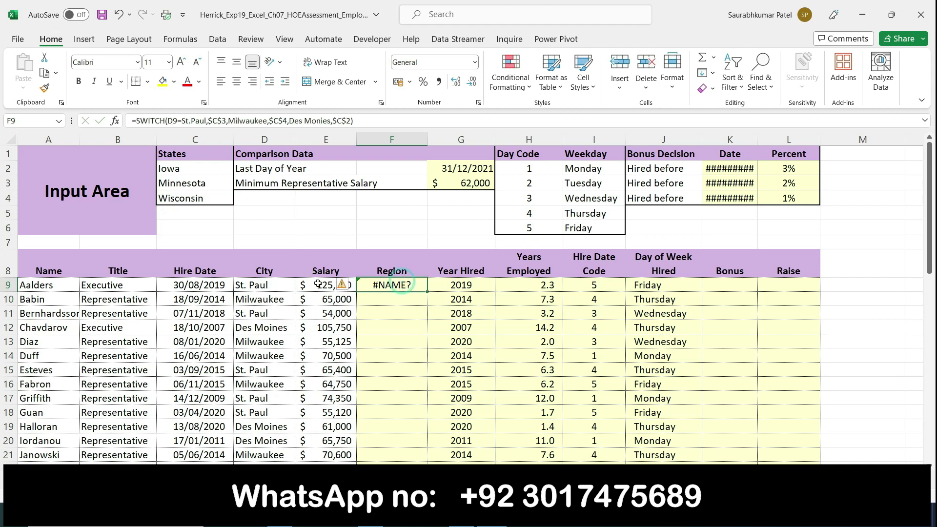
left_click(341, 286)
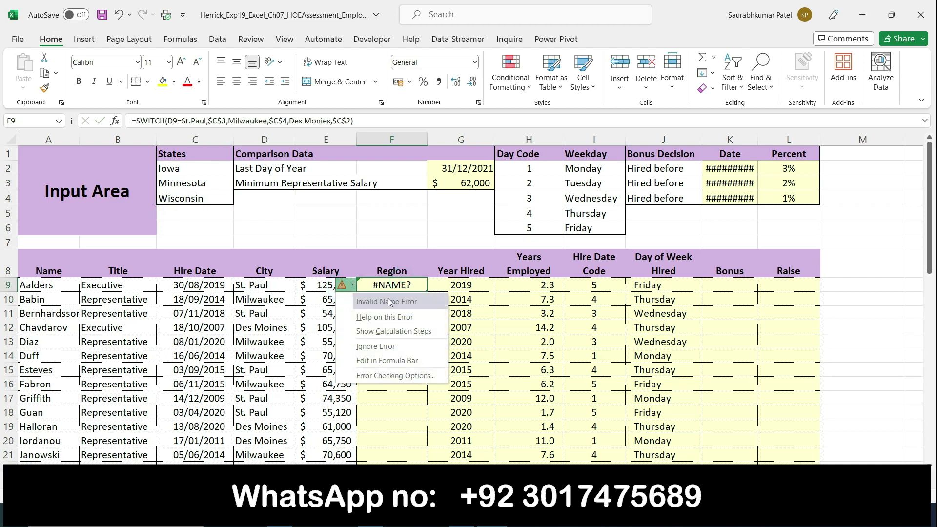
left_click(115, 121)
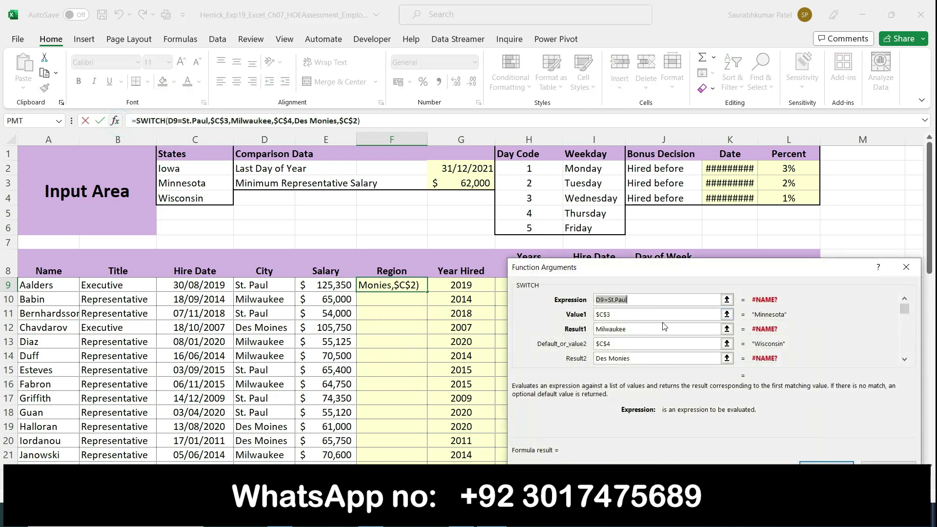
left_click(634, 301)
type("\"")
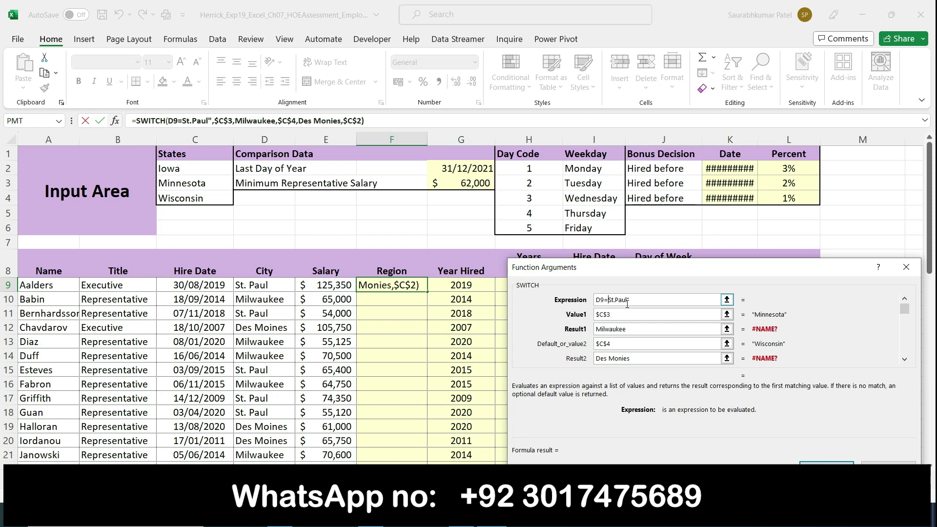
type("\"")
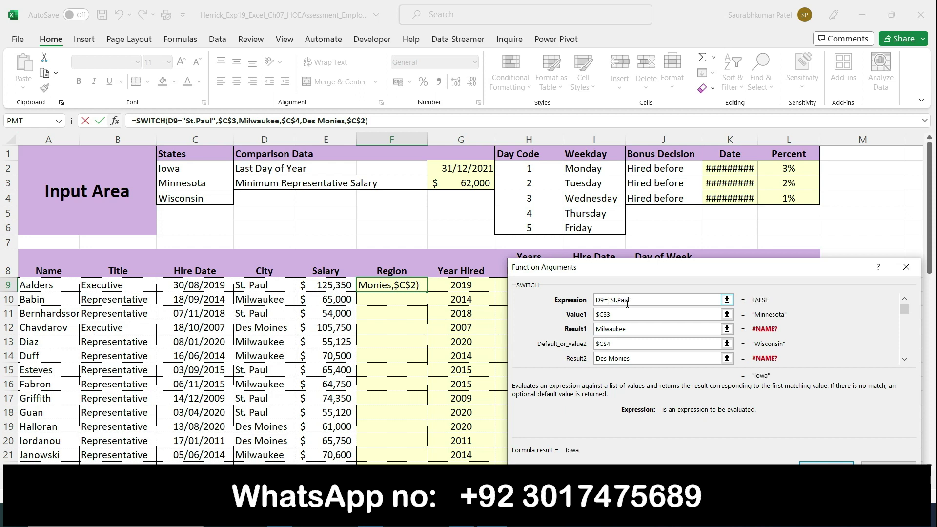
Step: Enclose Milwaukee and Des Monies in quotation marks in F9's SWITCH function arguments and accept the formula
left_click(637, 331)
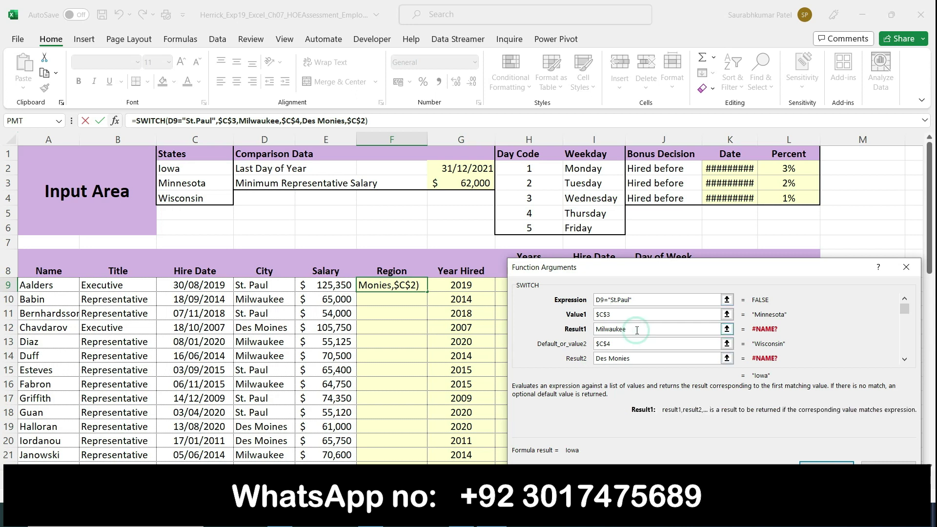
type("\"")
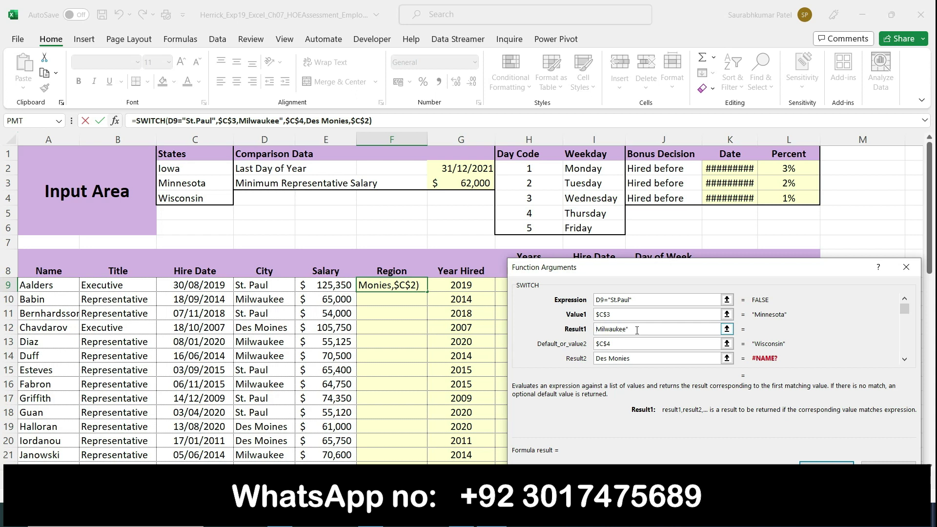
key("Home")
type("\"")
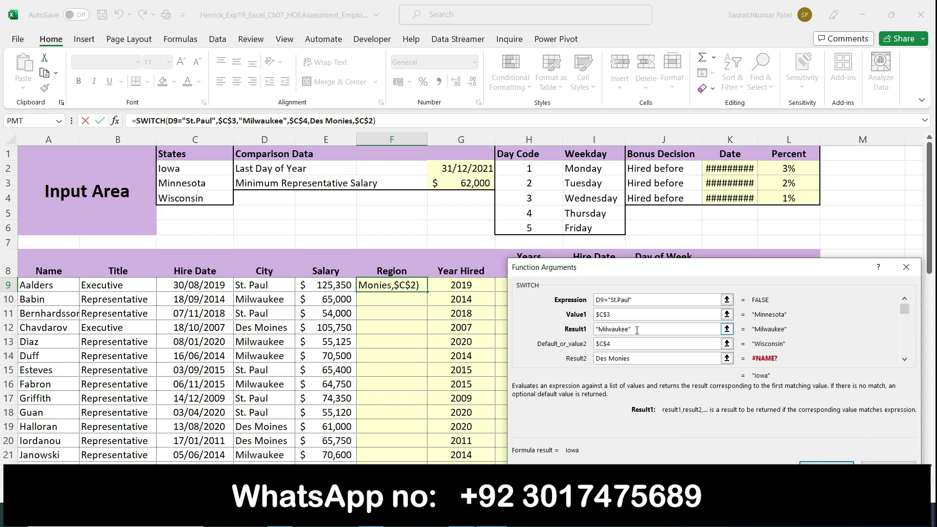
left_click(638, 359)
type("\"")
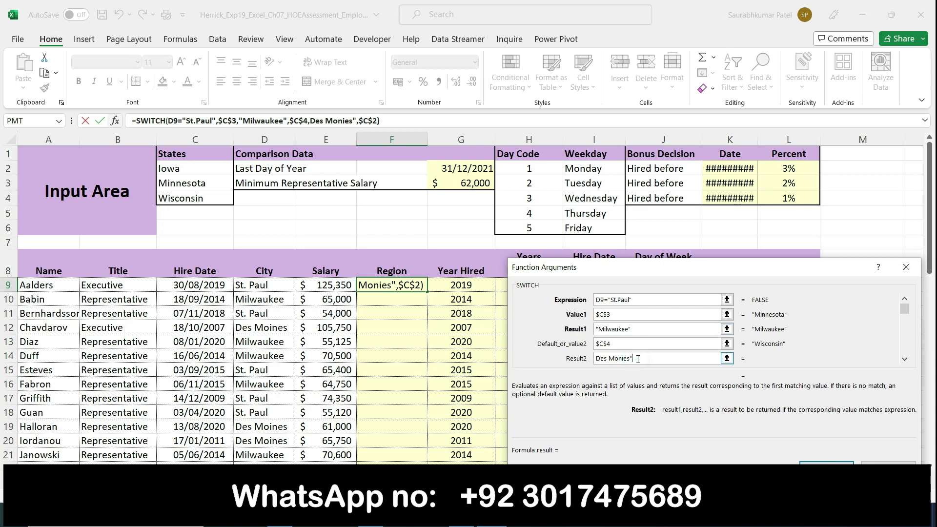
left_click(598, 359)
type("\"")
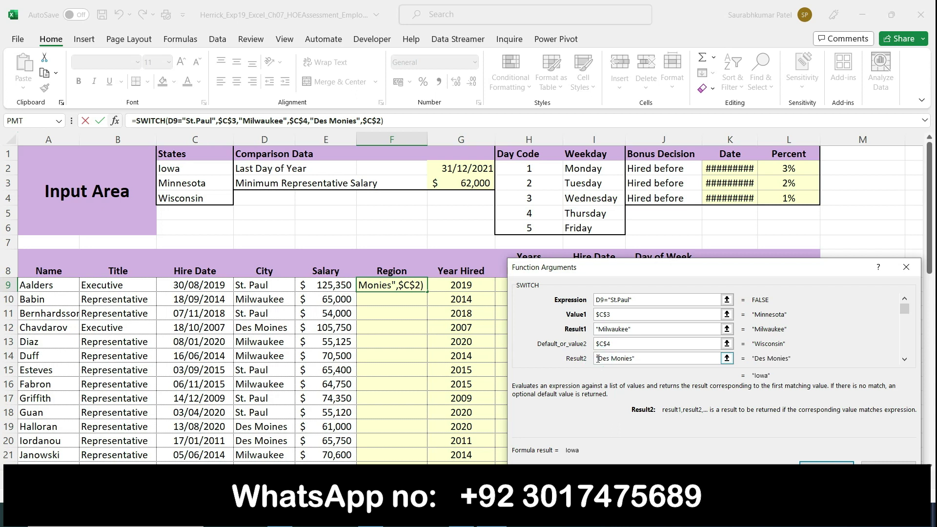
left_click(826, 462)
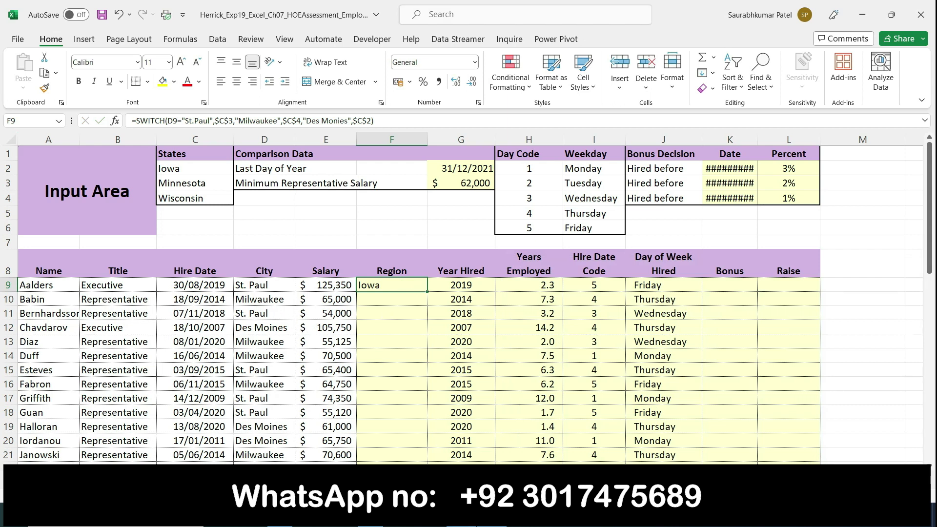
Step: Compare F9's SWITCH result in Excel with the requirements of instruction 6 in Word
key("alt+Tab")
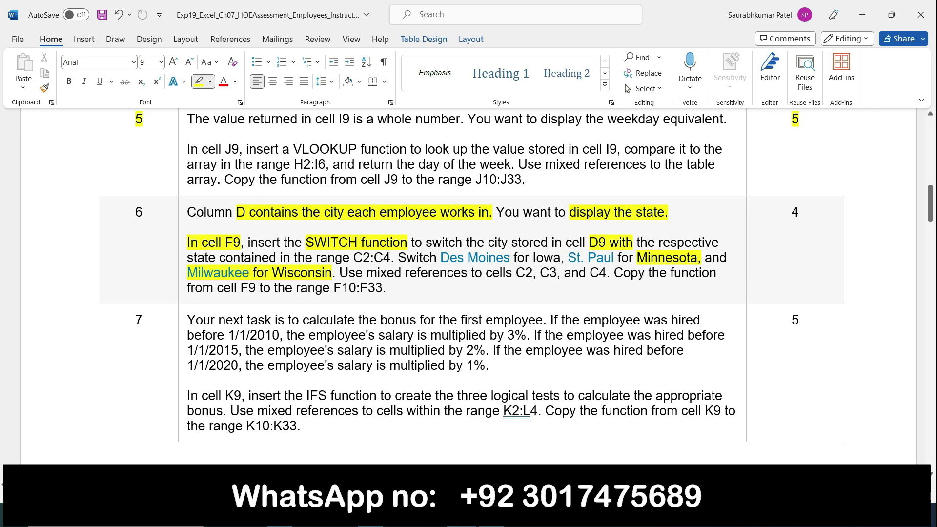
key("alt+Tab")
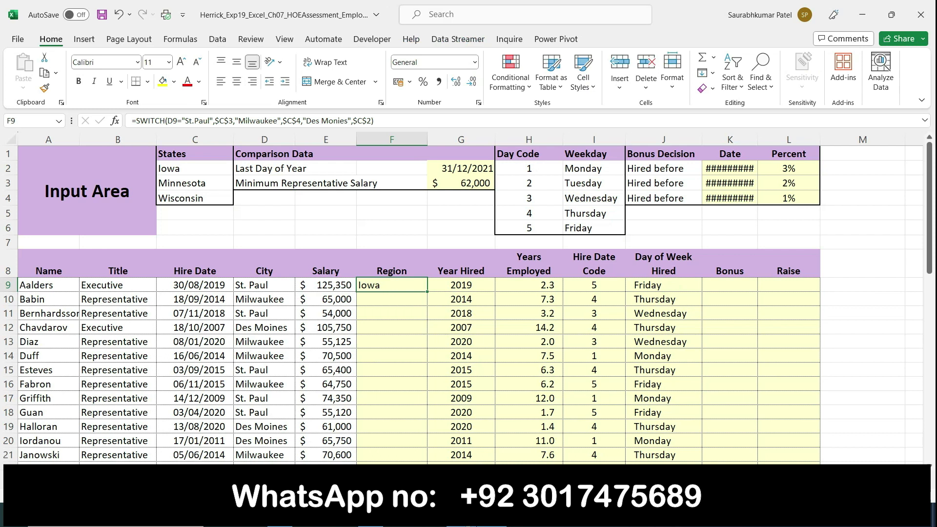
key("alt+Tab")
key("alt+Tab")
mouse_move(429, 290)
left_mouse_down()
mouse_move(429, 331)
mouse_move(432, 291)
left_mouse_up()
left_click(446, 308)
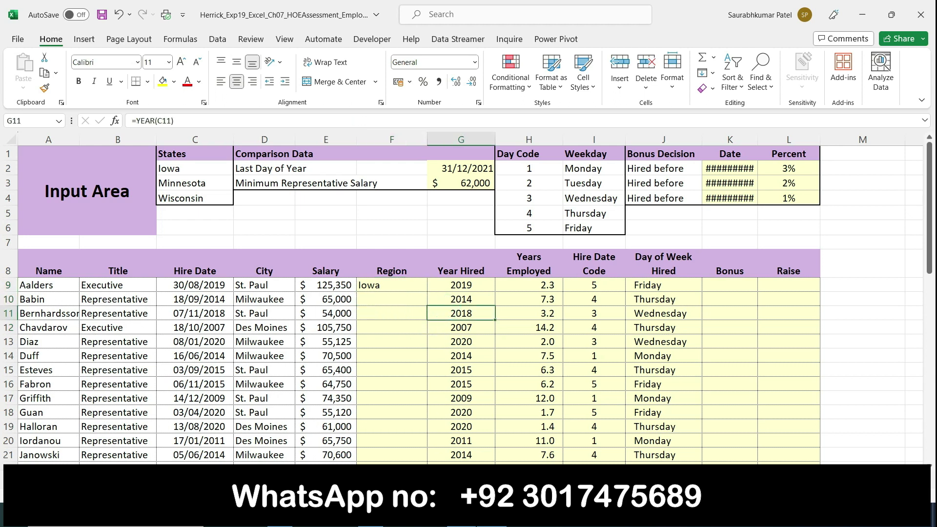
Step: Switch to Word and clear all yellow highlighting from the text of instruction 6
key("alt+Tab")
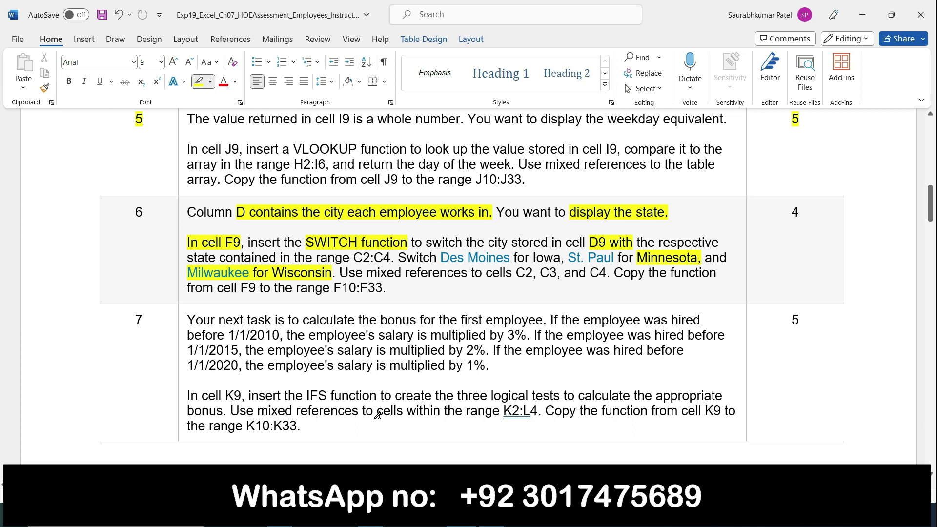
scroll(378, 418, "down", 2)
scroll(267, 384, "up", 1)
scroll(254, 293, "up", 2)
scroll(263, 303, "down", 2)
scroll(263, 308, "up", 2)
left_click(178, 217)
key("Escape")
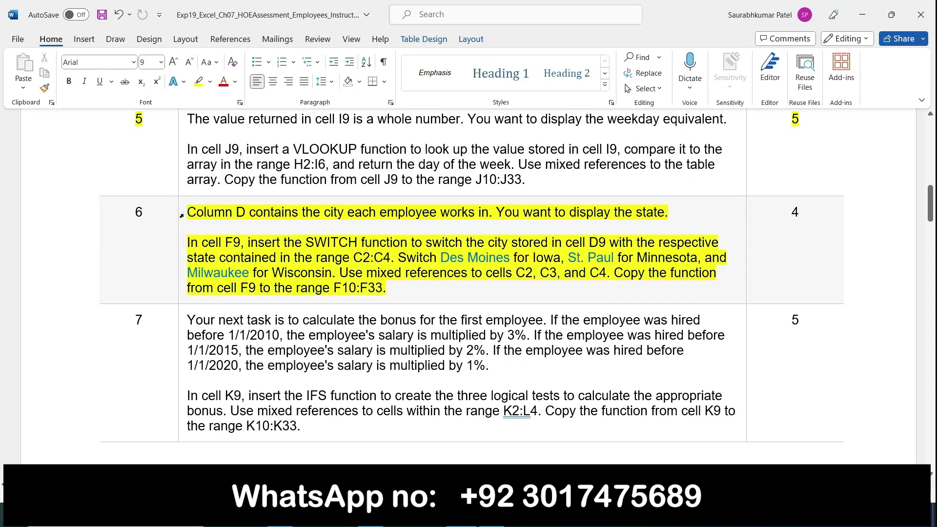
left_click(184, 212)
left_click(193, 194)
left_click(193, 194)
left_click(238, 198)
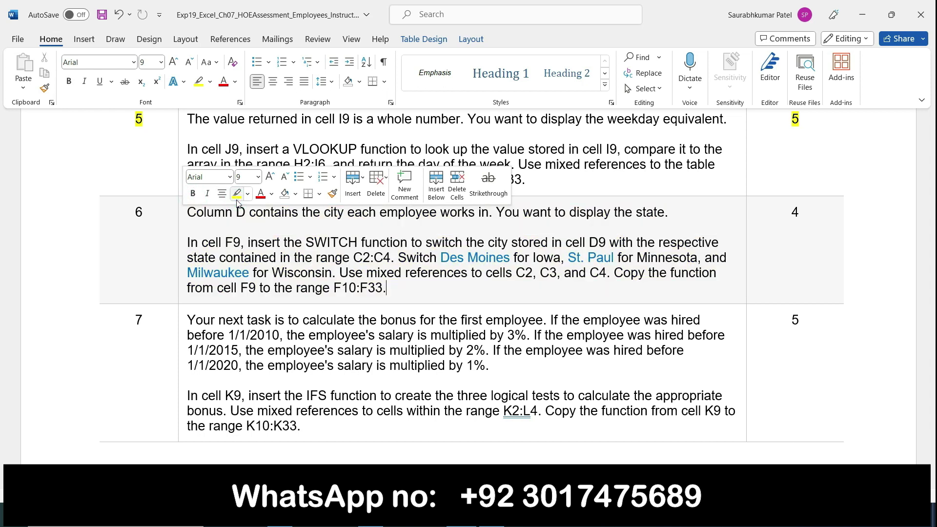
left_click(238, 195)
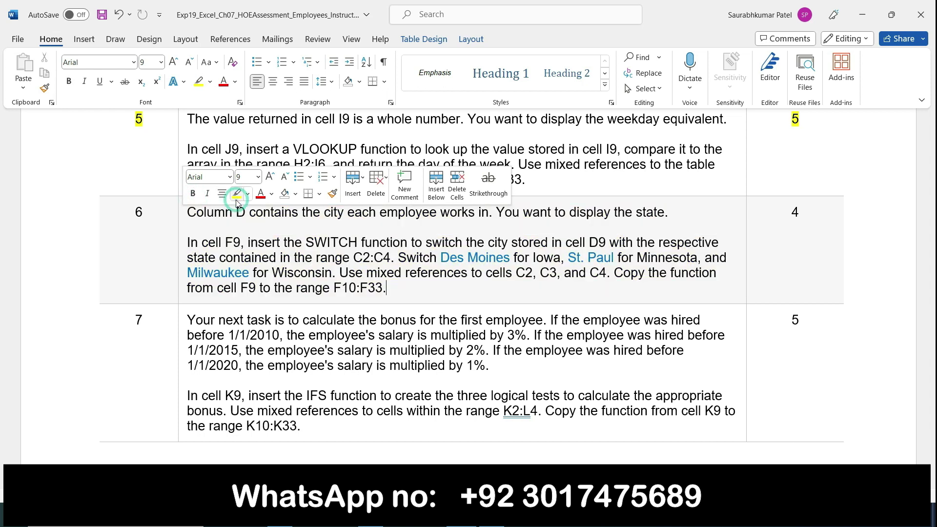
Step: Make the text of instruction 7 bold and highlight it in yellow
left_click(181, 331)
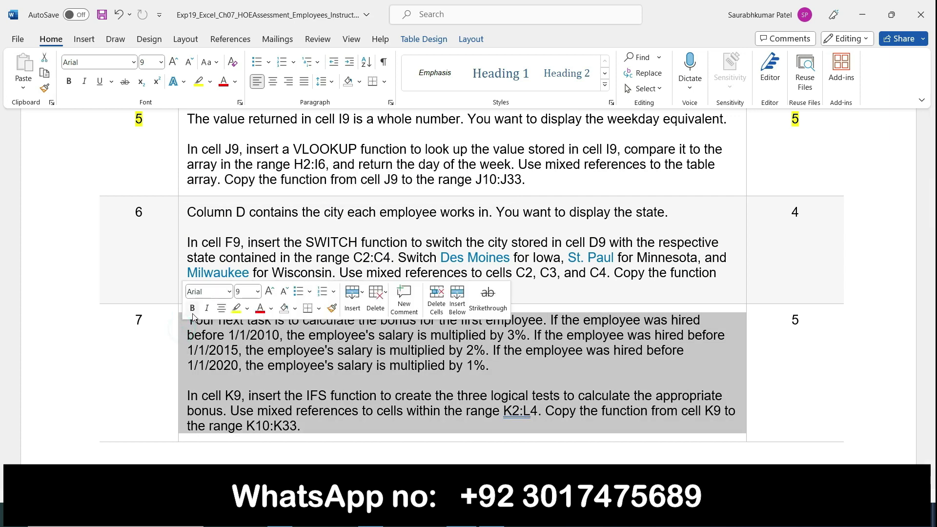
left_click(193, 309)
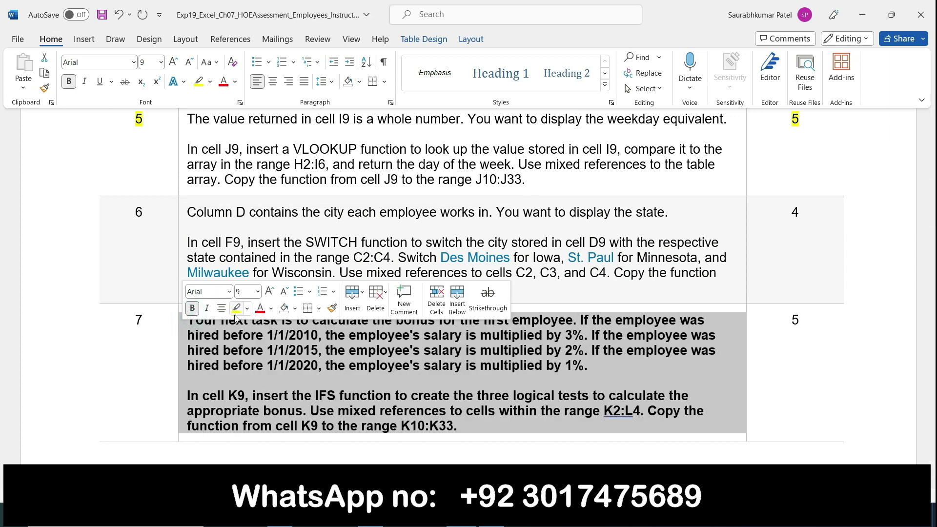
left_click(236, 309)
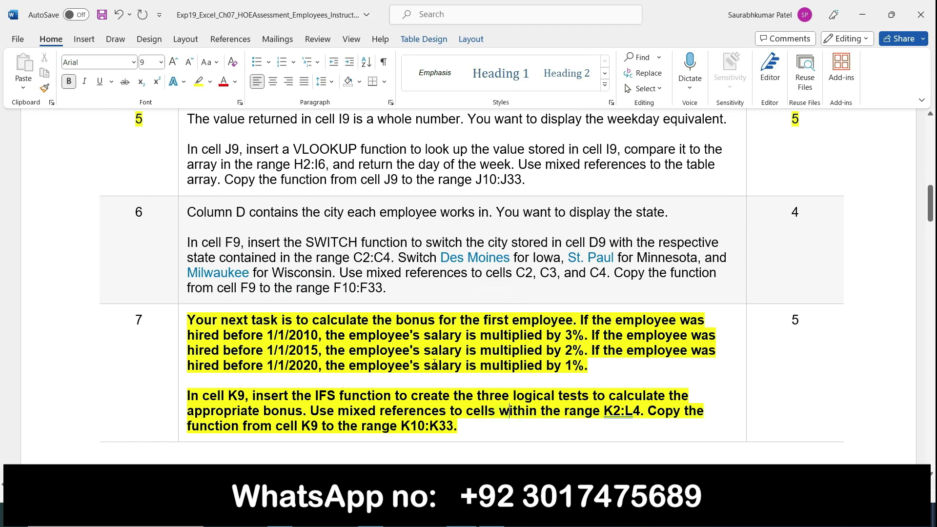
Step: Look ahead to the instructions after 7, and remove the bold and yellow highlighting from instruction 7
scroll(490, 386, "down", 10)
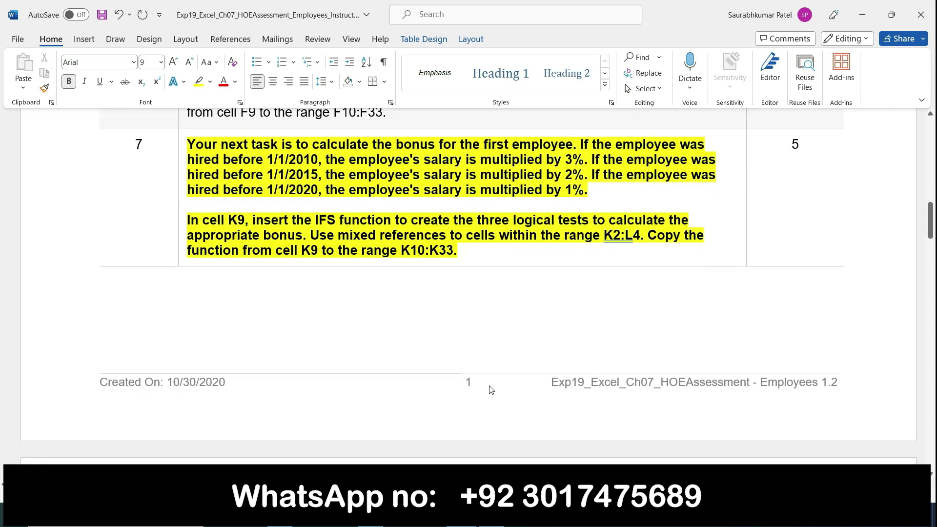
scroll(490, 386, "down", 1)
scroll(490, 386, "up", 3)
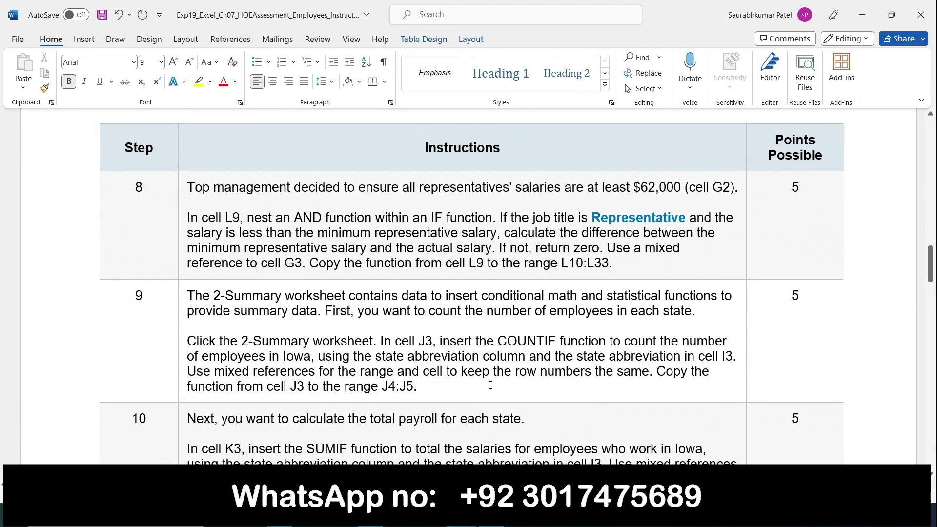
scroll(490, 386, "up", 10)
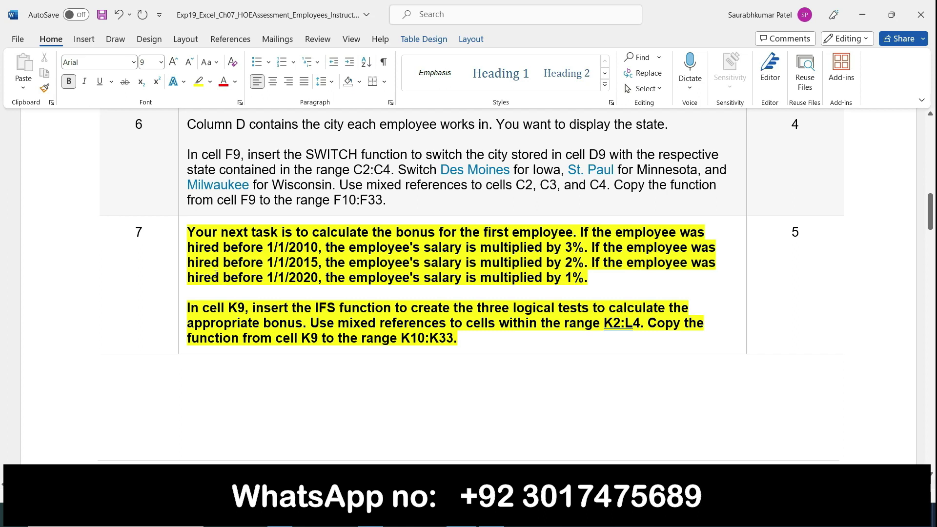
left_click(188, 244)
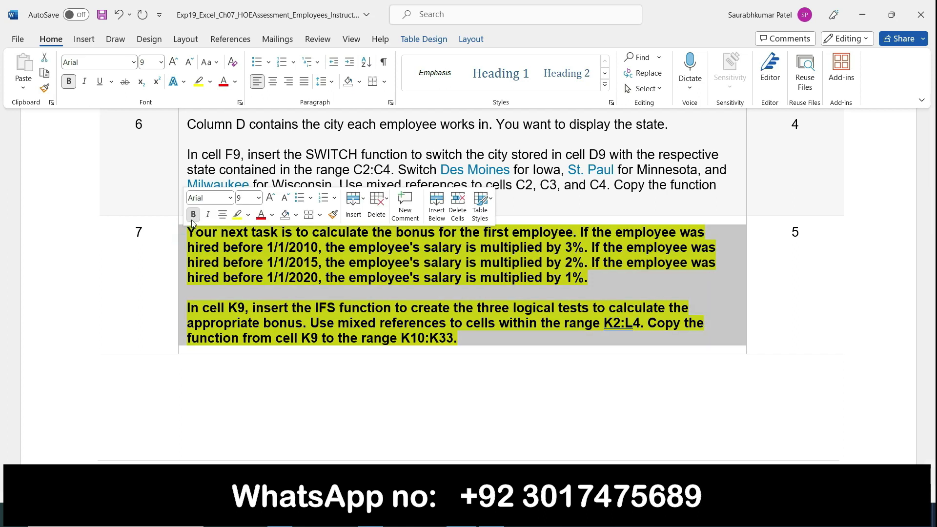
left_click(193, 215)
left_click(238, 214)
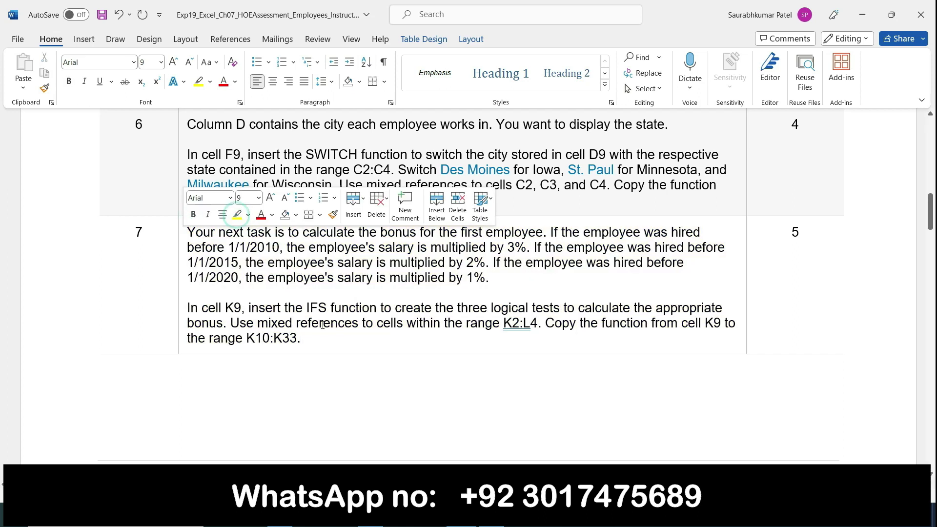
Step: Make the text of instruction 8 bold and highlight it in yellow
scroll(358, 364, "down", 4)
scroll(358, 364, "down", 6)
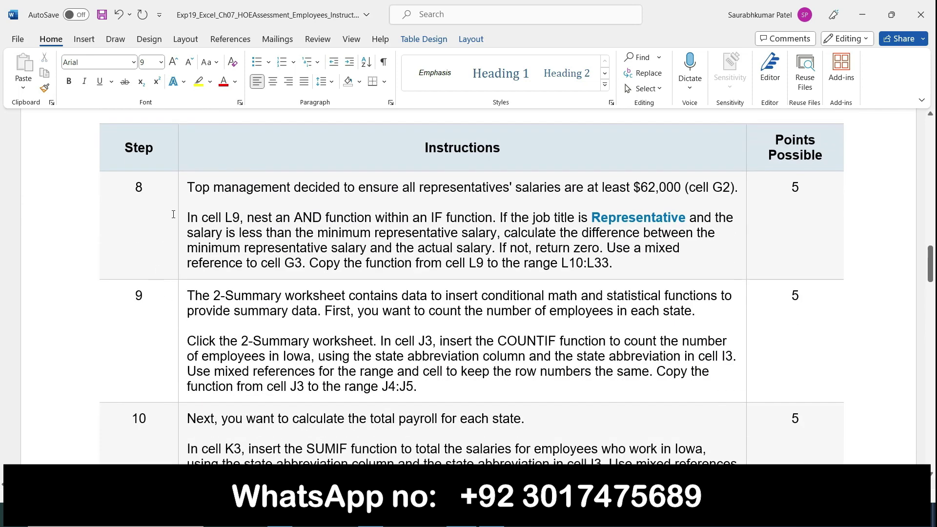
left_click(181, 207)
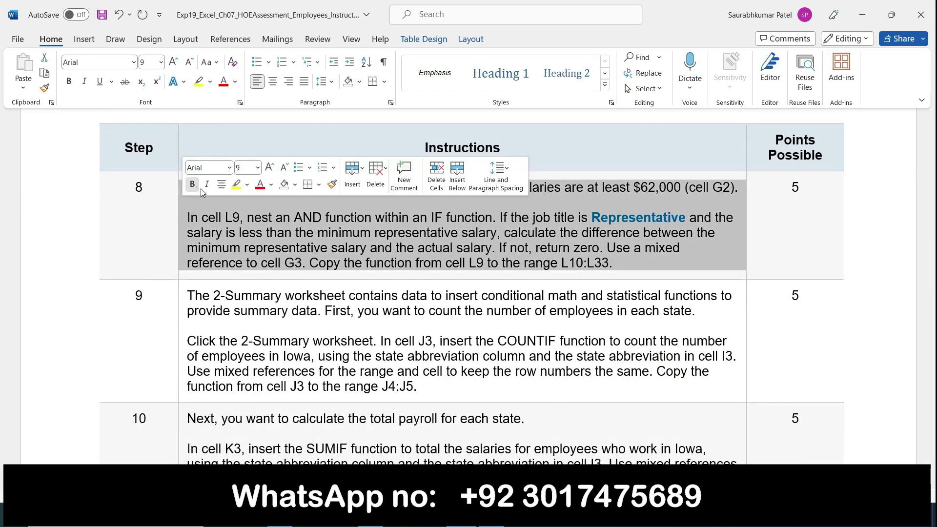
left_click(193, 184)
left_click(236, 184)
left_click(322, 218)
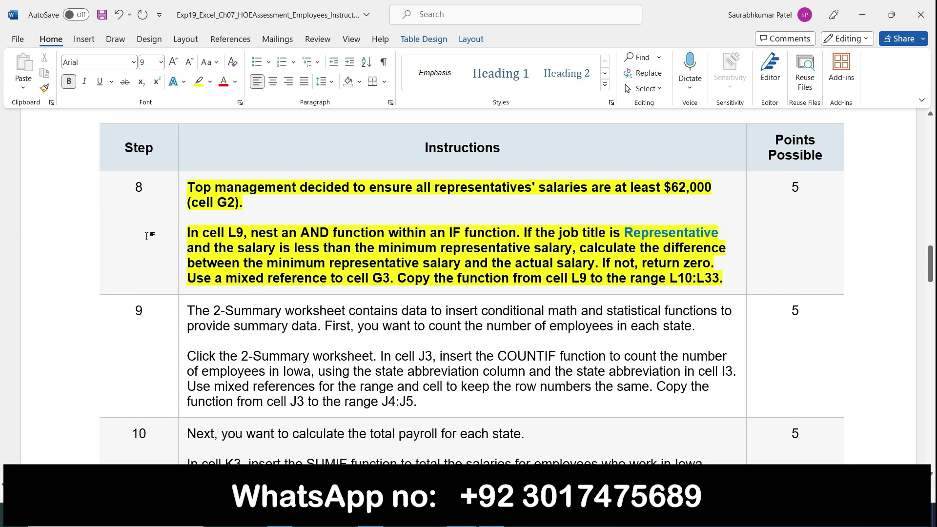
Step: Remove the bold formatting and yellow highlighting from instruction 8
left_click(181, 202)
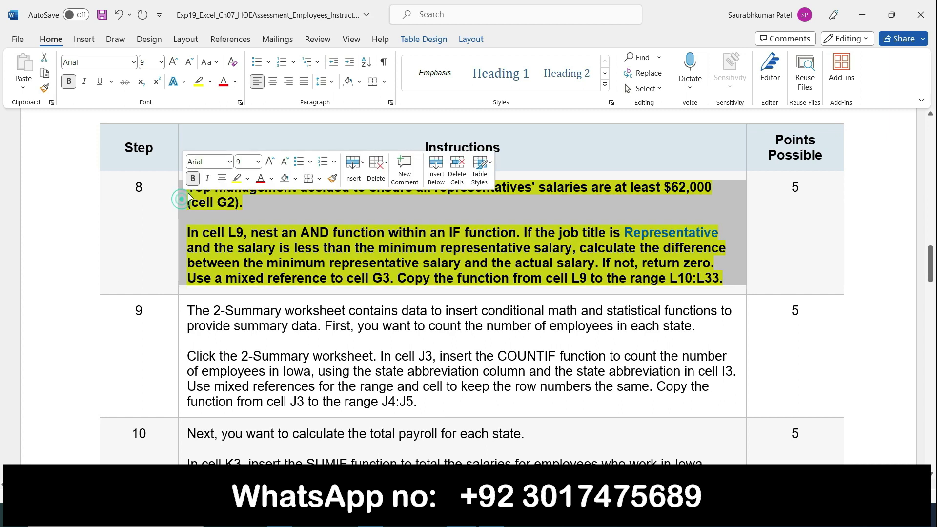
left_click(193, 178)
left_click(237, 183)
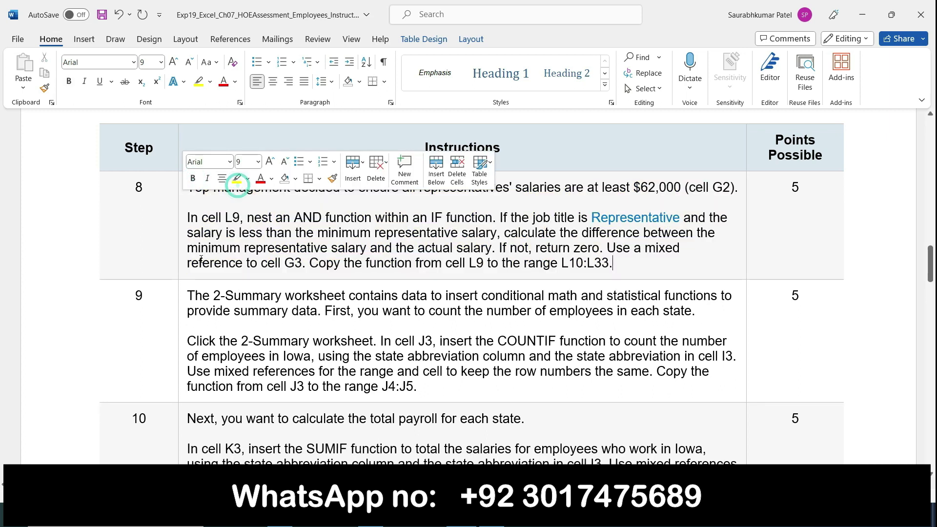
Step: Make the text of instruction 9 bold and highlight it in yellow
left_click(188, 291)
left_click(194, 282)
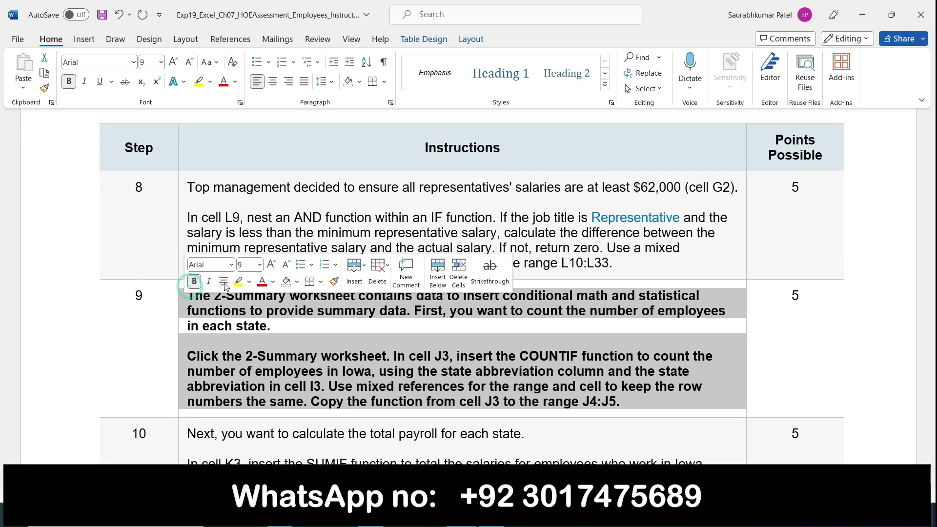
left_click(237, 281)
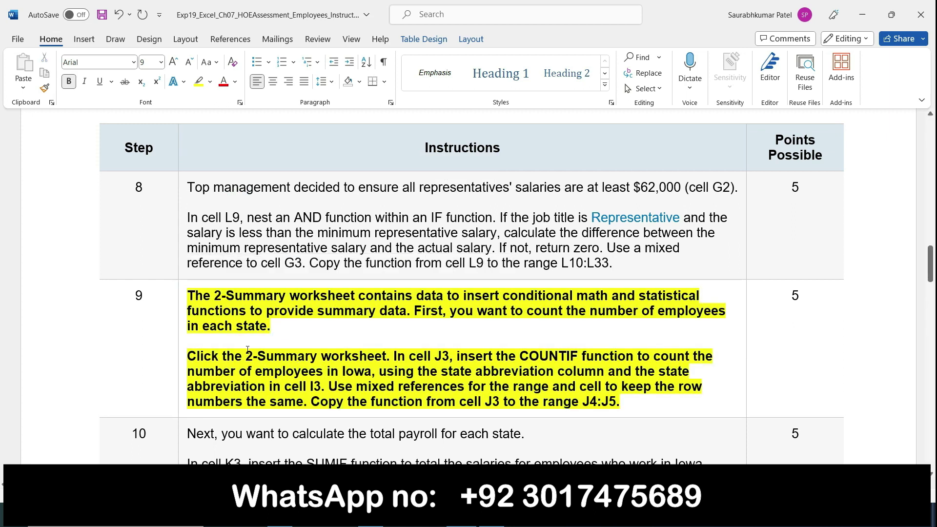
Step: Switch to Excel, open the 2-Summary worksheet and select cell J3, checking instruction 9 in Word
key("alt+Tab")
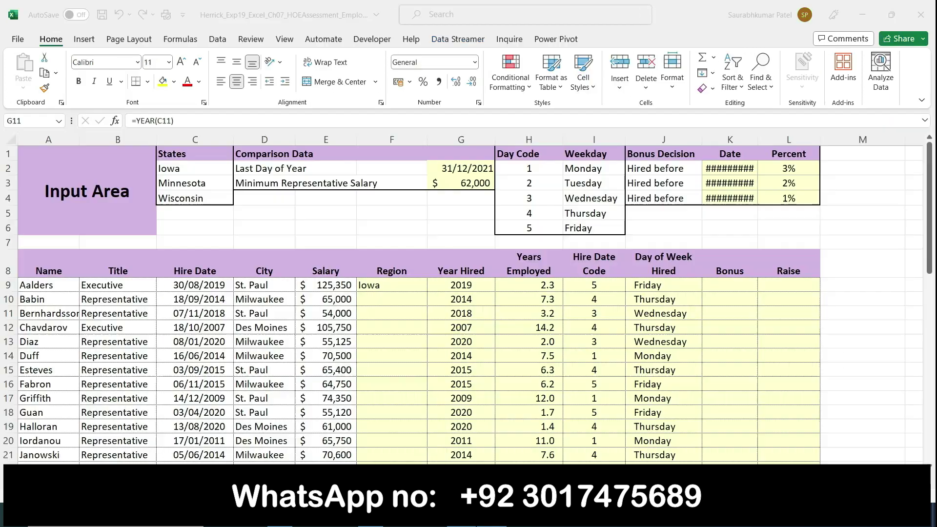
key("ctrl+Page_Down")
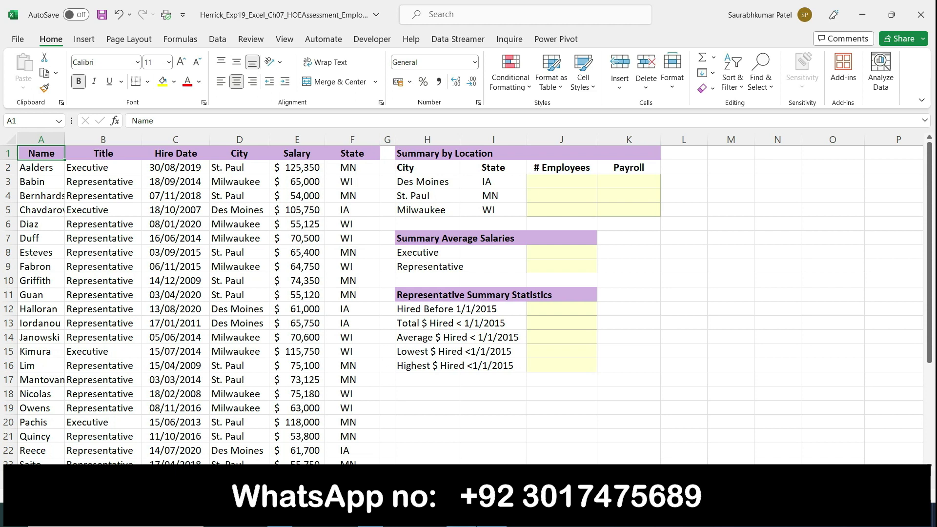
key("alt+Tab")
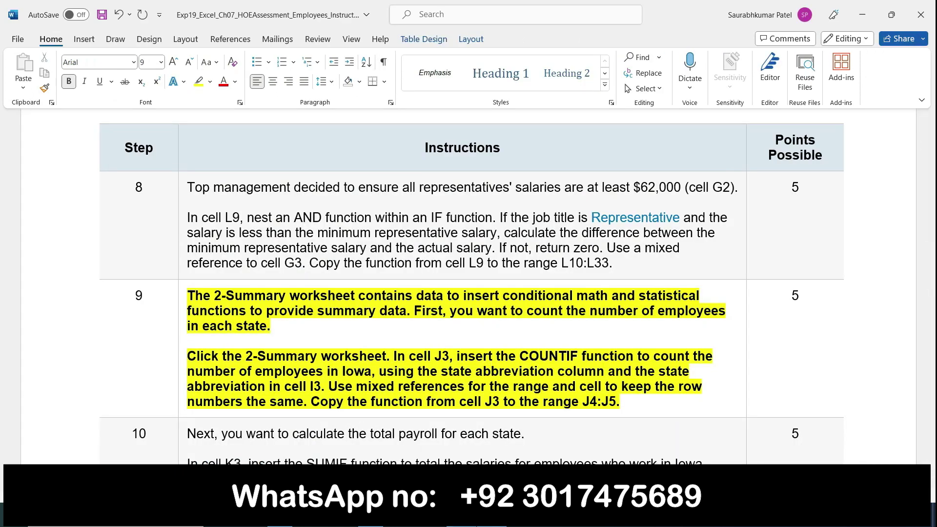
key("alt+Tab")
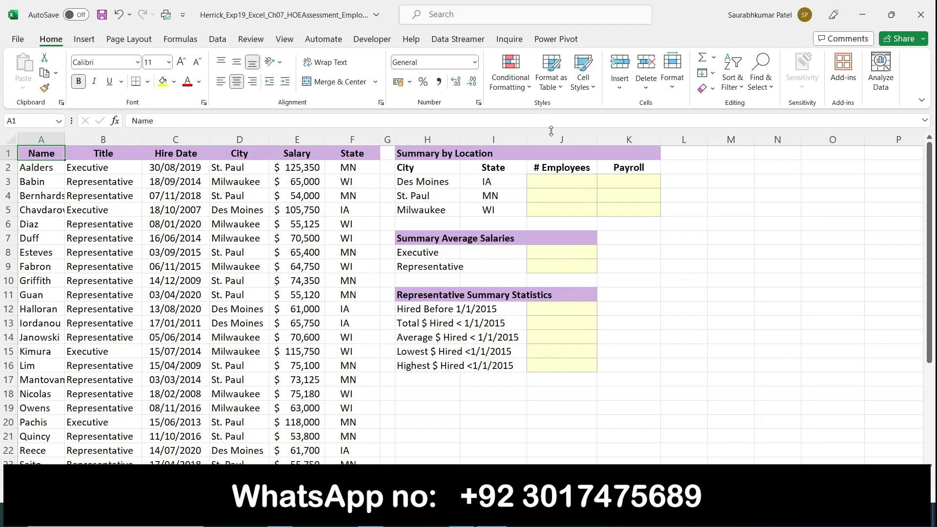
left_click(553, 179)
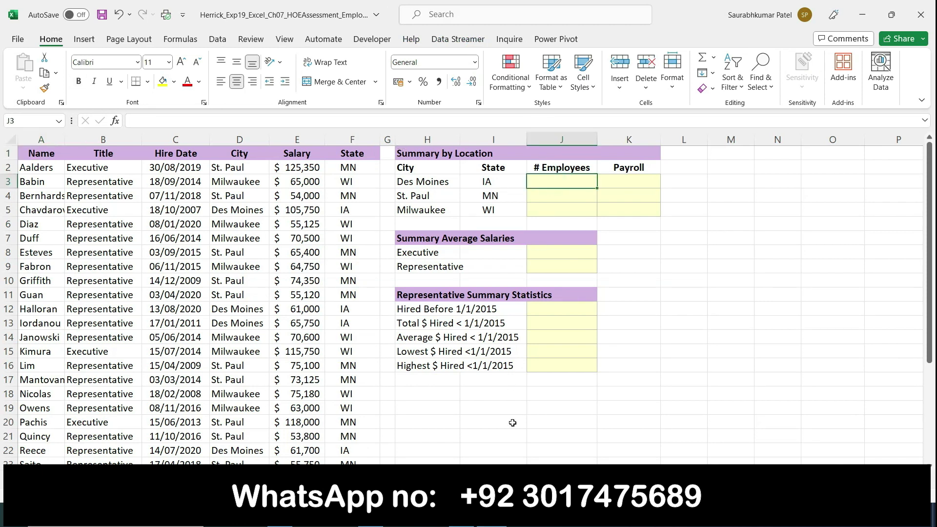
key("alt+Tab")
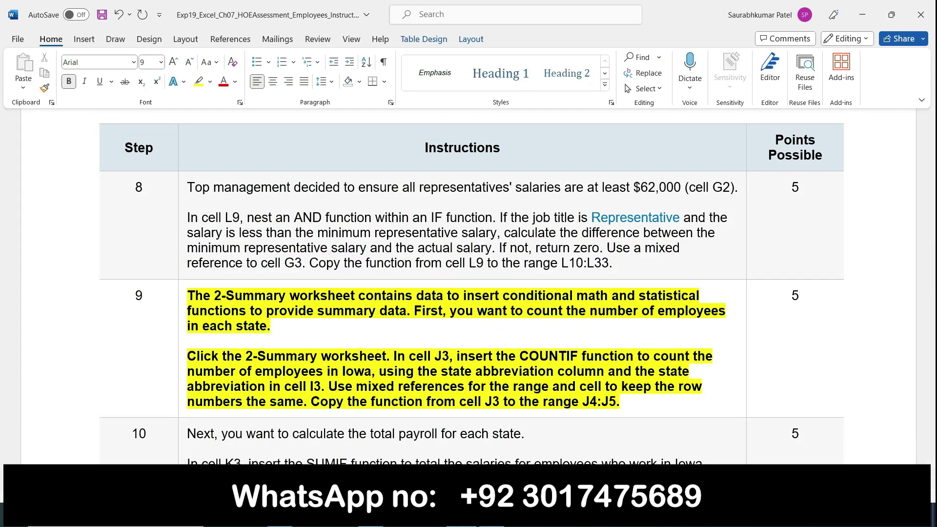
key("alt+Tab")
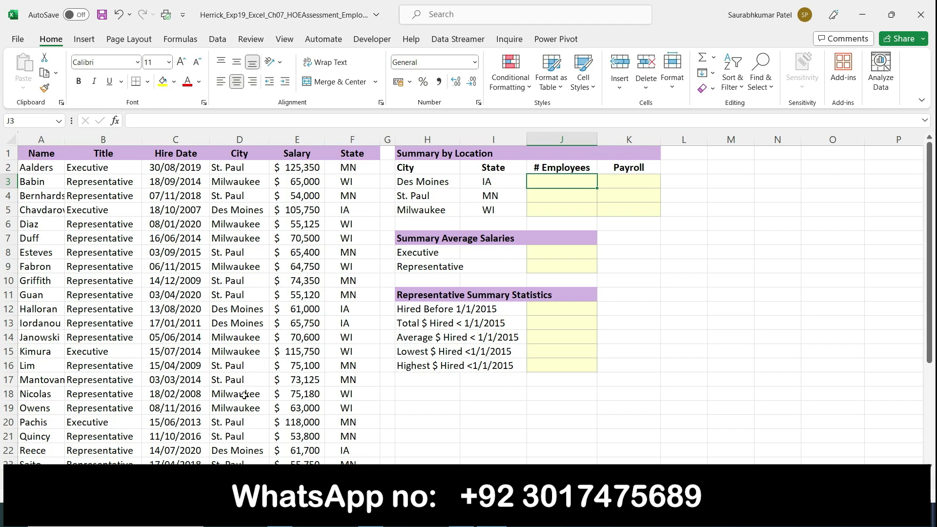
scroll(243, 398, "down", 5)
scroll(243, 399, "up", 5)
key("alt+Tab")
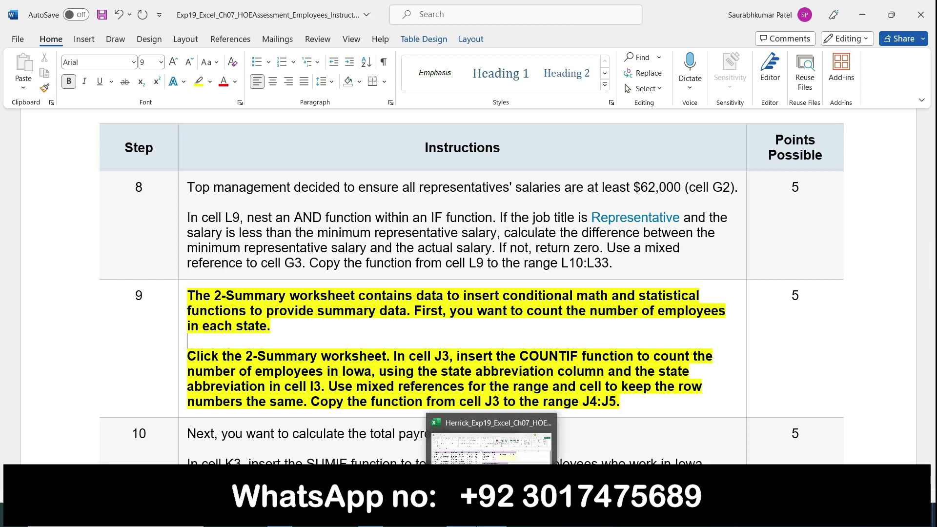
left_click(491, 518)
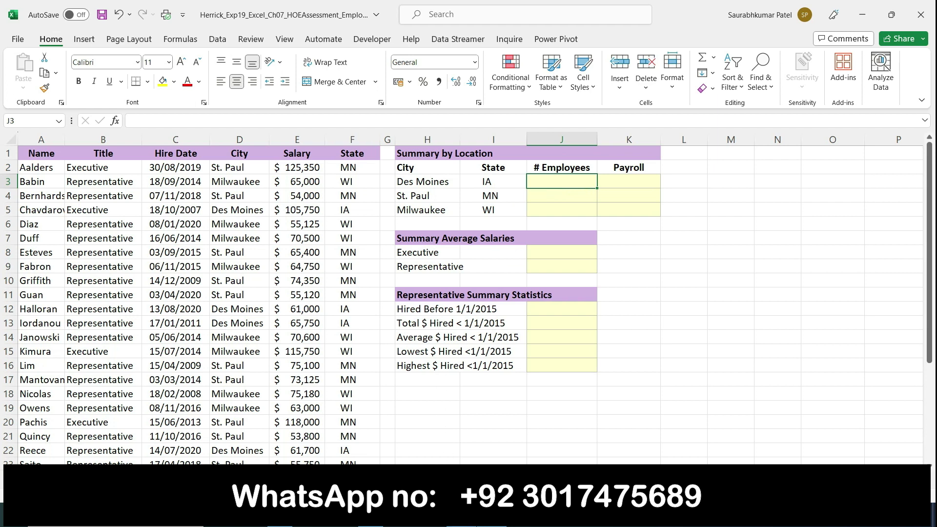
Step: Switch to Word and remove the bold formatting and yellow highlighting from the text of instruction 9
key("alt+Tab")
left_click(178, 298)
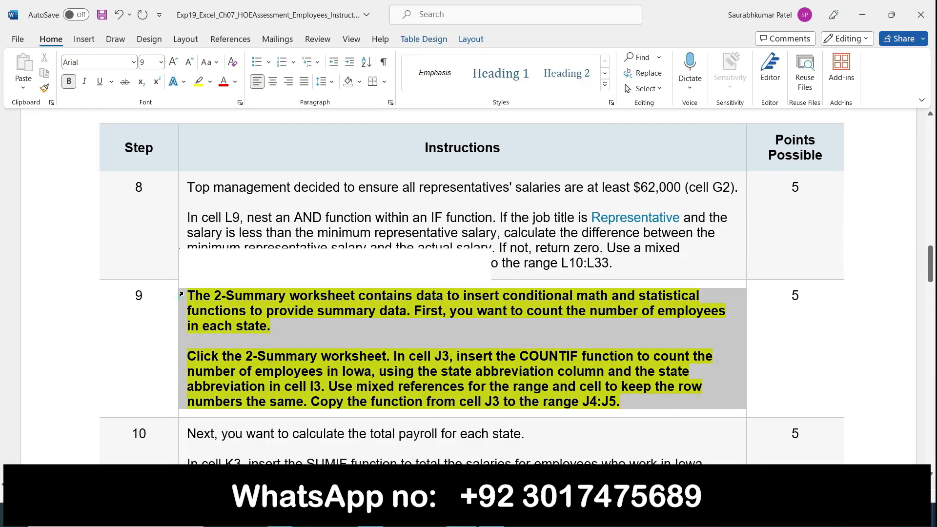
left_click(189, 276)
left_click(228, 276)
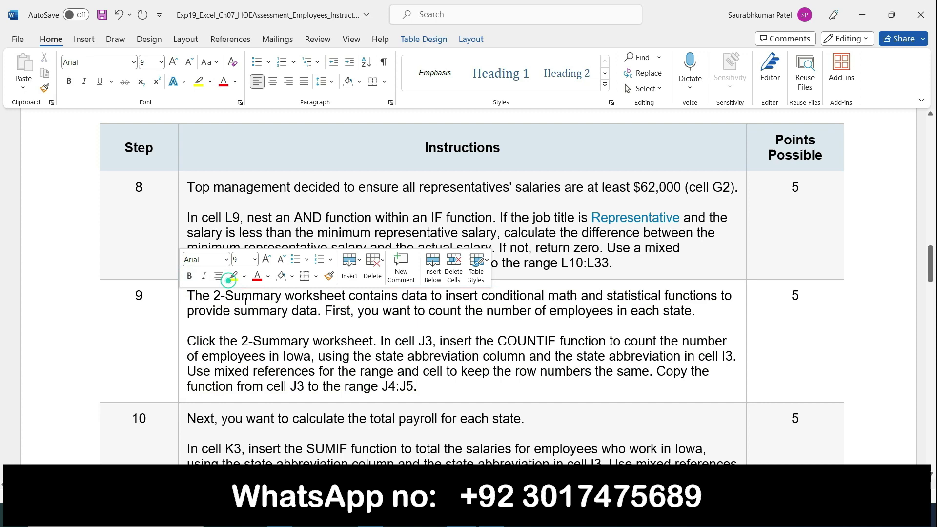
Step: Review the instructions from step 9 onward and the project description in Word, and check the 3-Finance and 1-Data worksheets in Excel
scroll(244, 293, "down", 15)
scroll(245, 306, "down", 20)
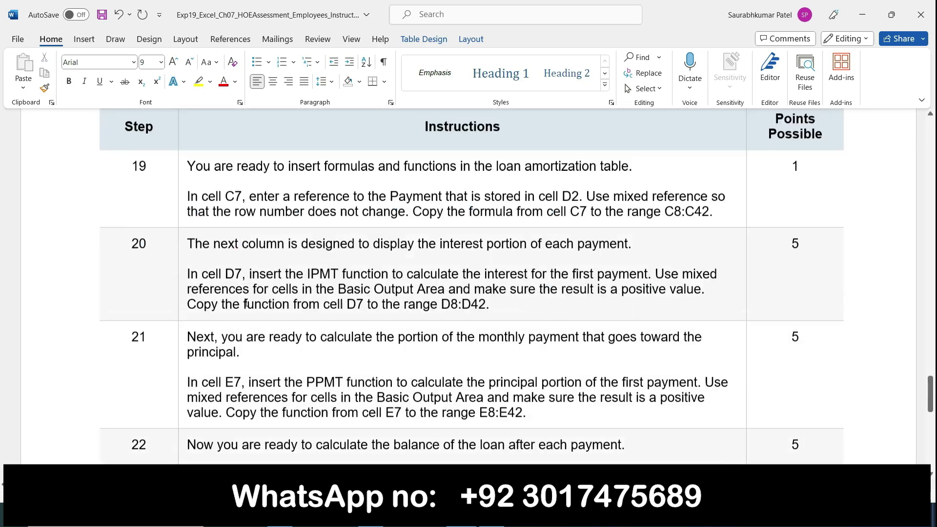
scroll(246, 305, "up", 8)
scroll(246, 305, "up", 20)
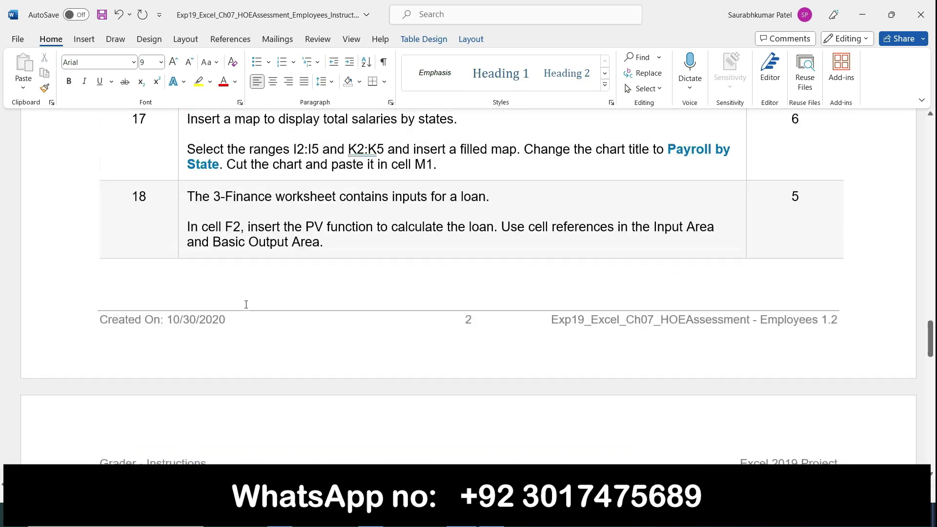
scroll(246, 305, "up", 10)
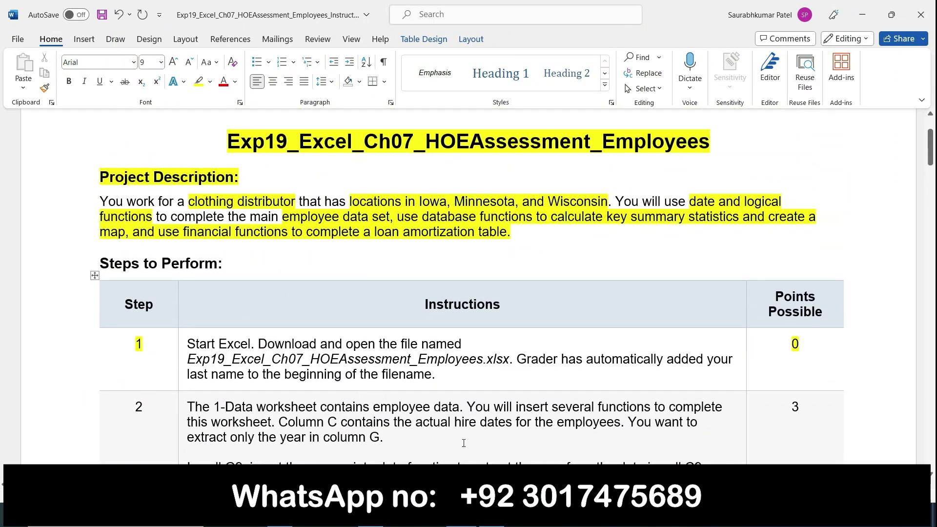
key("alt+Tab")
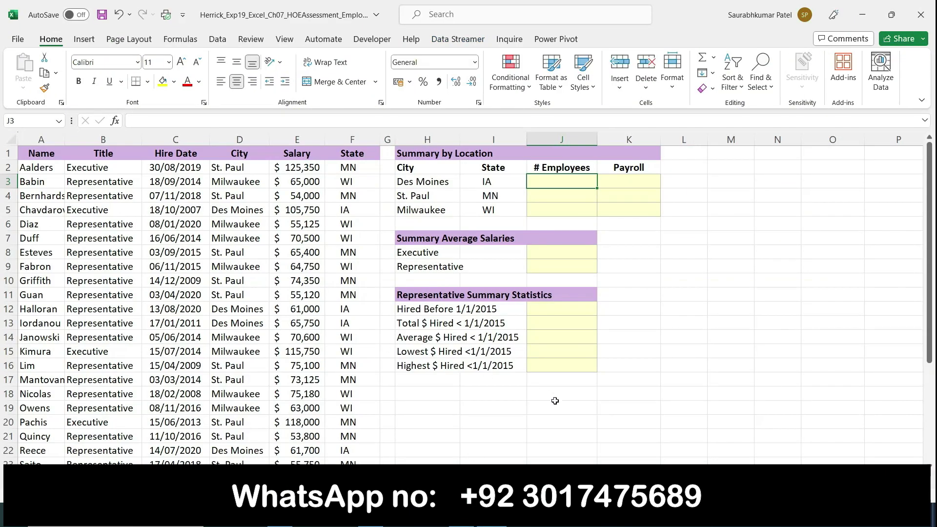
key("ctrl+Page_Down")
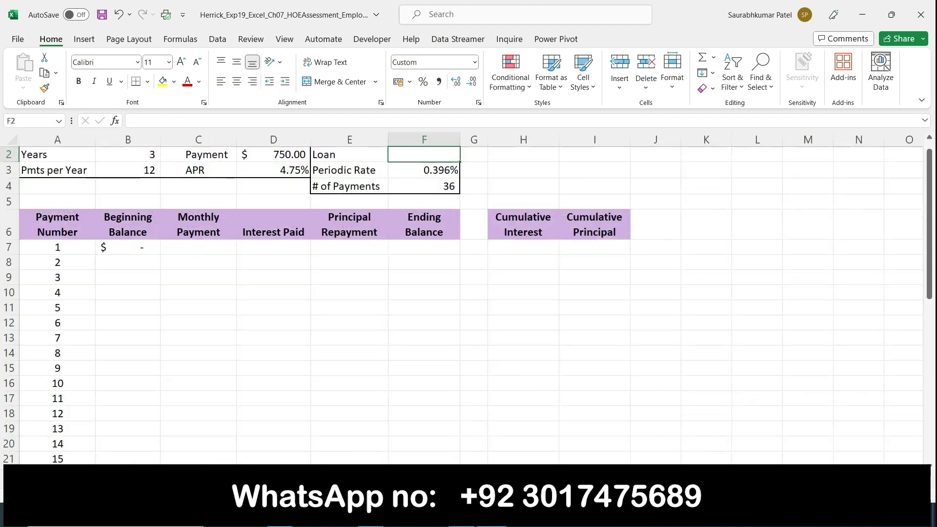
key("ctrl+Page_Up")
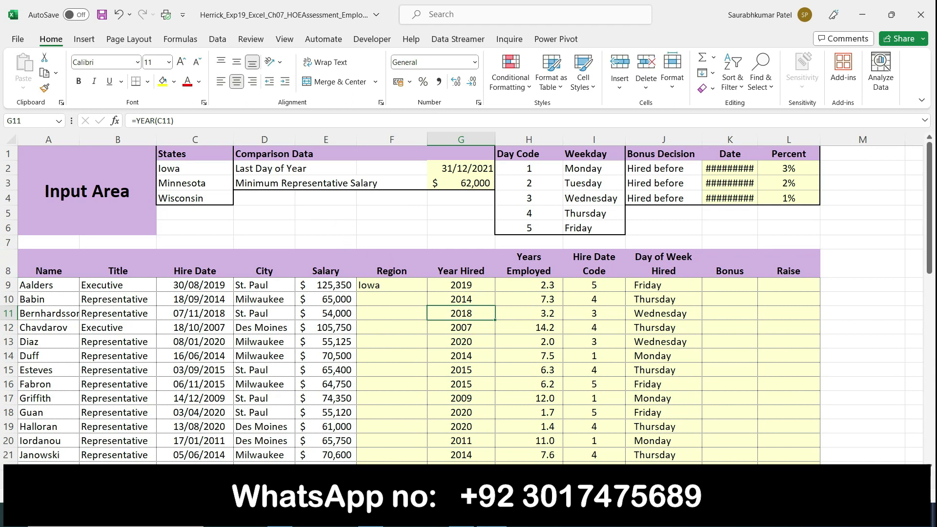
key("alt+Tab")
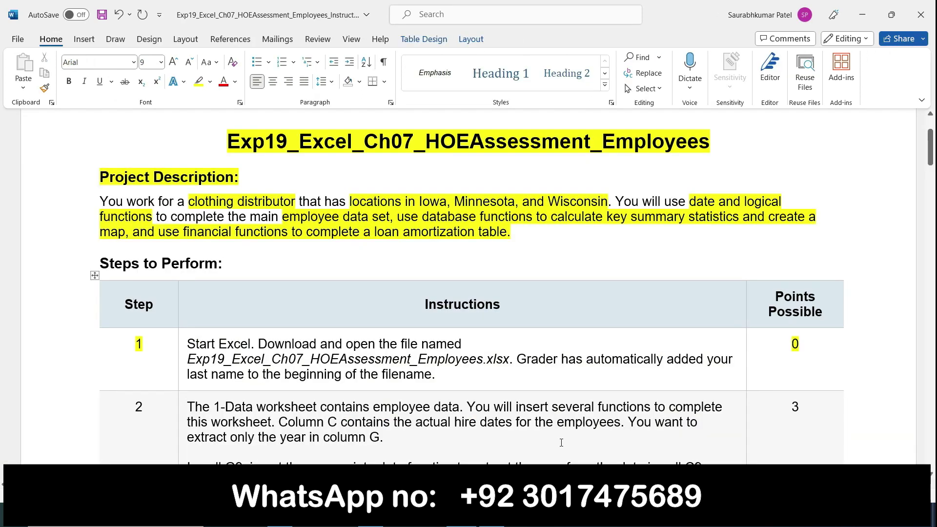